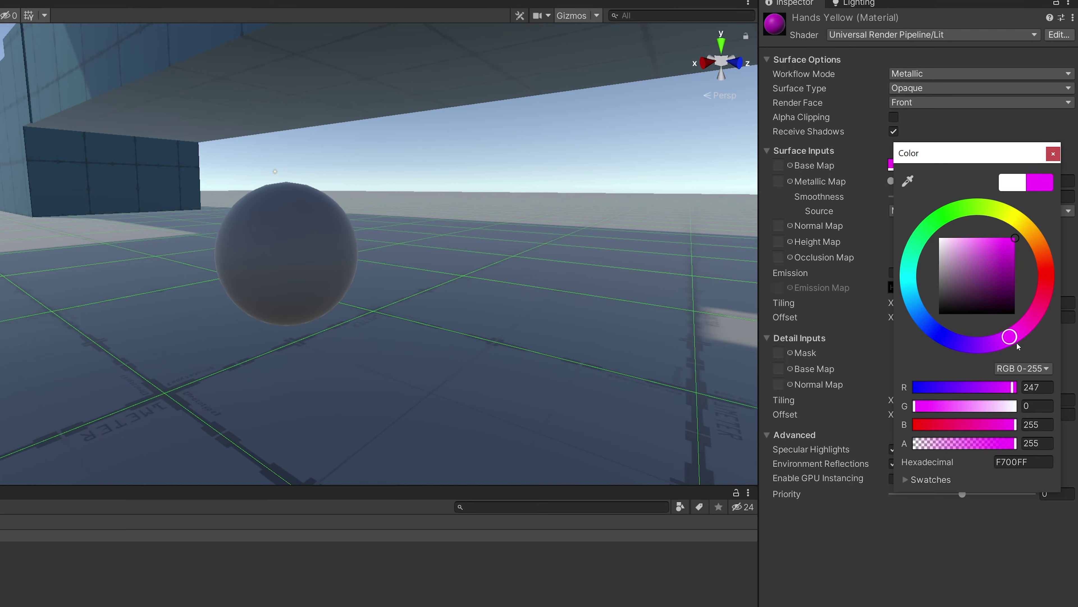
Step: Shift the hue of the Hands Yellow material's base color toward pink
drag(1009, 336, 1032, 317)
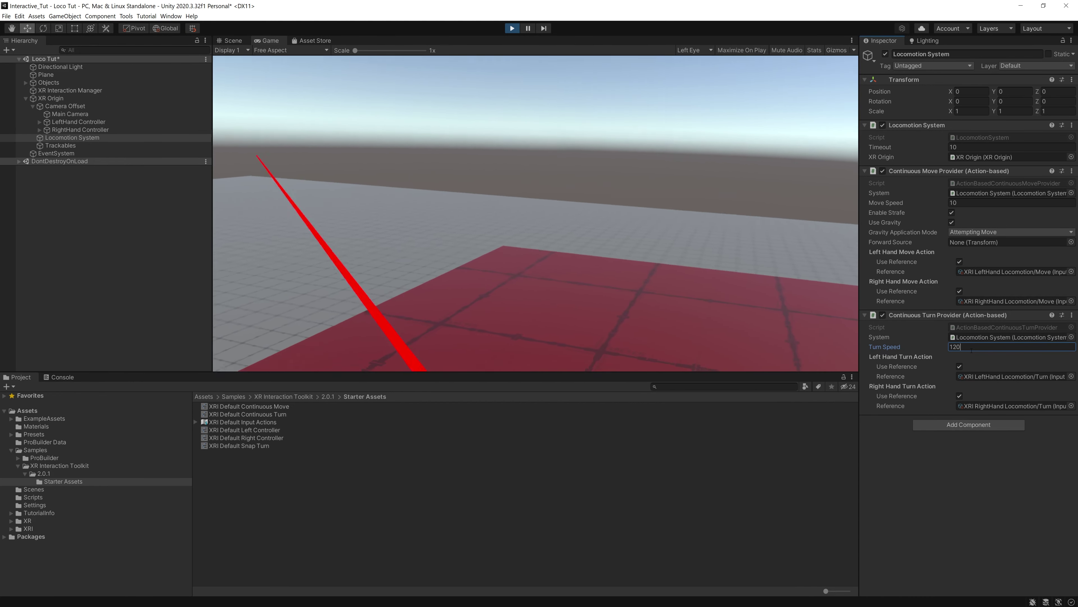
Step: Stop play mode and delete the existing XR Origin with all its child objects from the scene
key(ctrl+p)
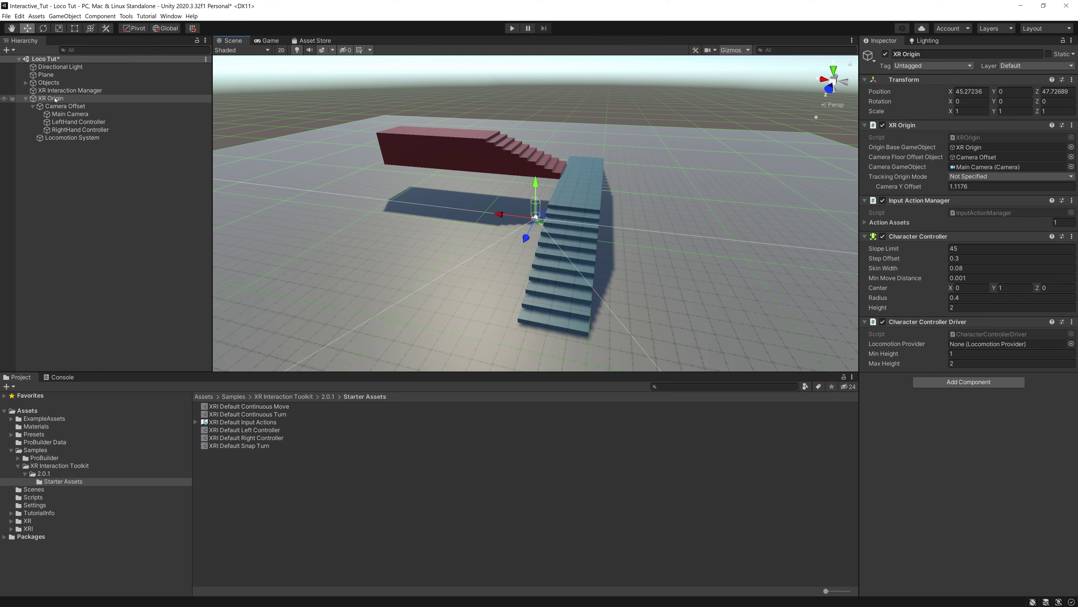
click(54, 102)
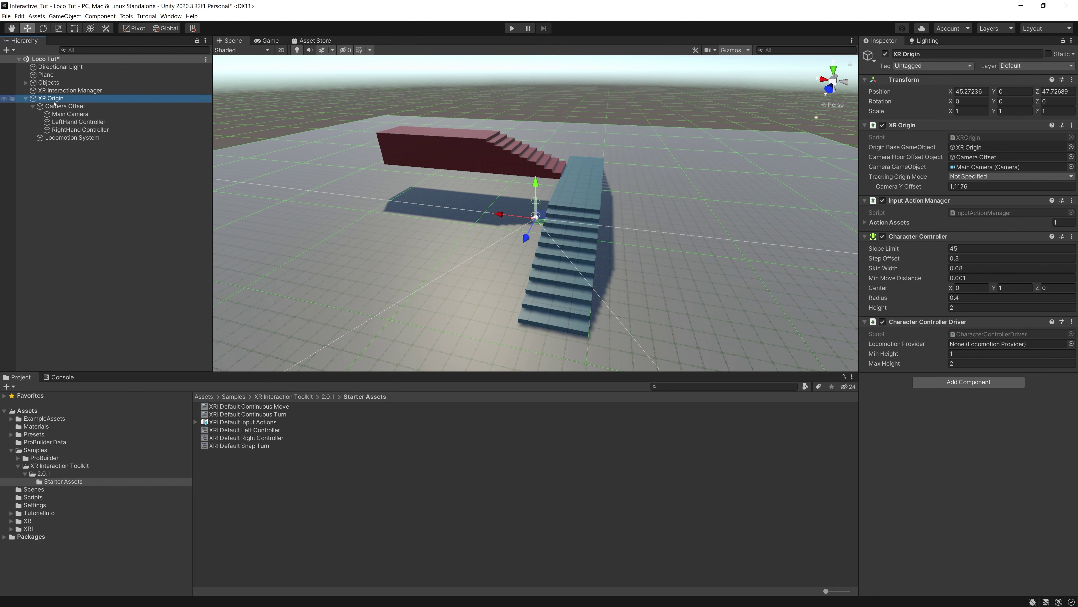
key(Delete)
Step: Create a new standard XR Origin at the root of the Loco Tut scene
right_click(55, 102)
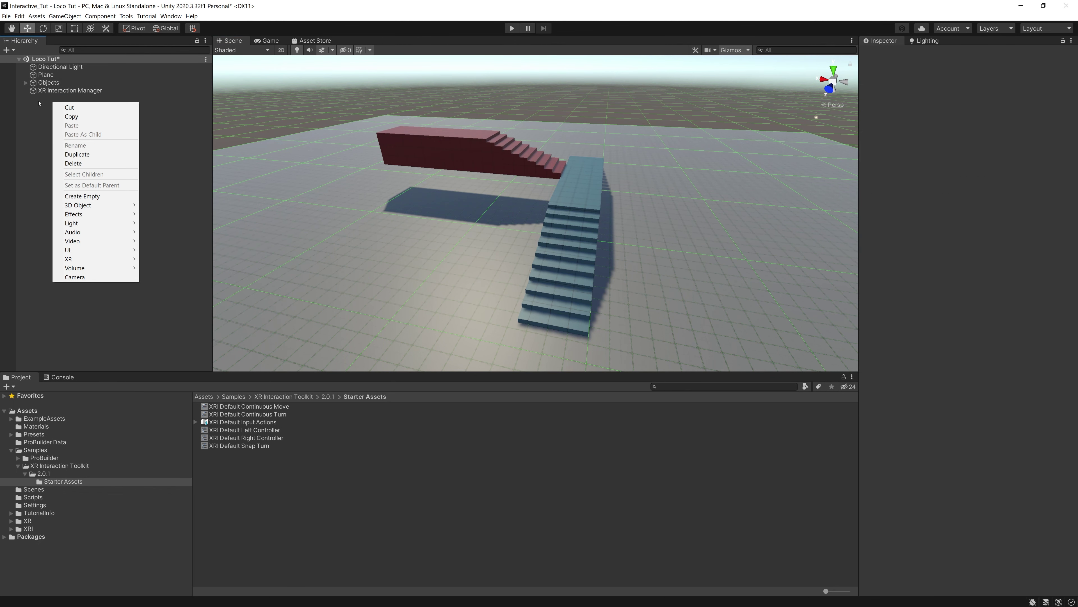
mouse_move(102, 263)
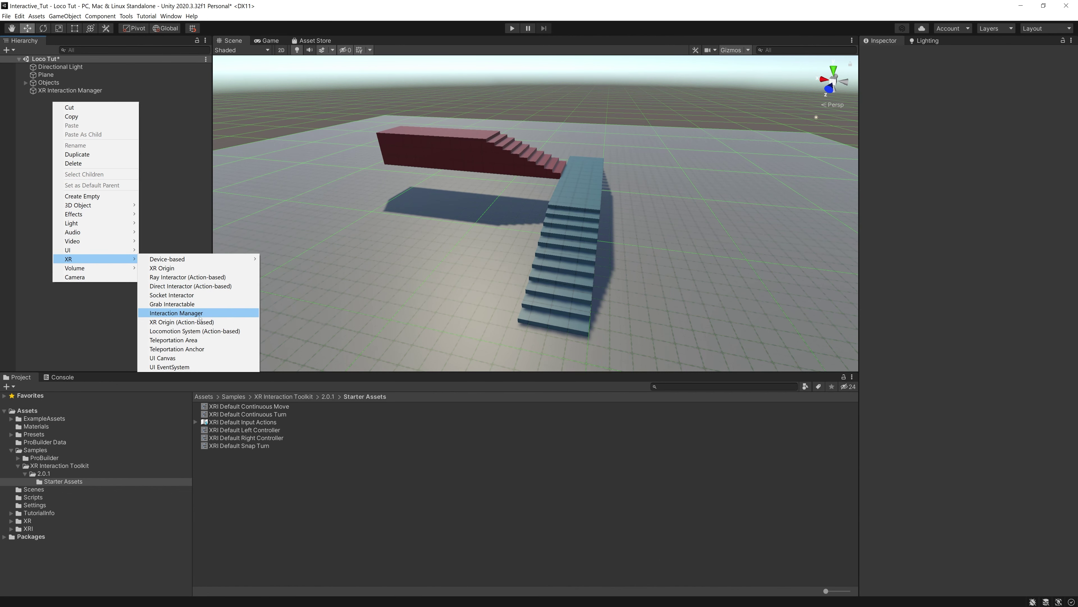
click(194, 269)
Step: Try to set the new XR Origin's Y position to 0
click(1001, 92)
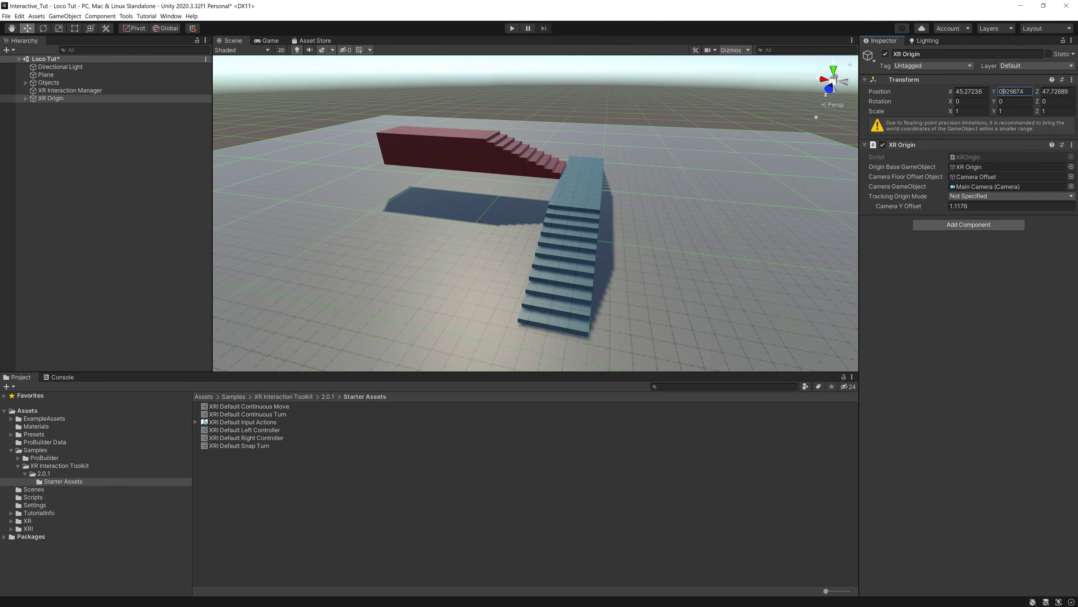
double_click(1010, 91)
text(0)
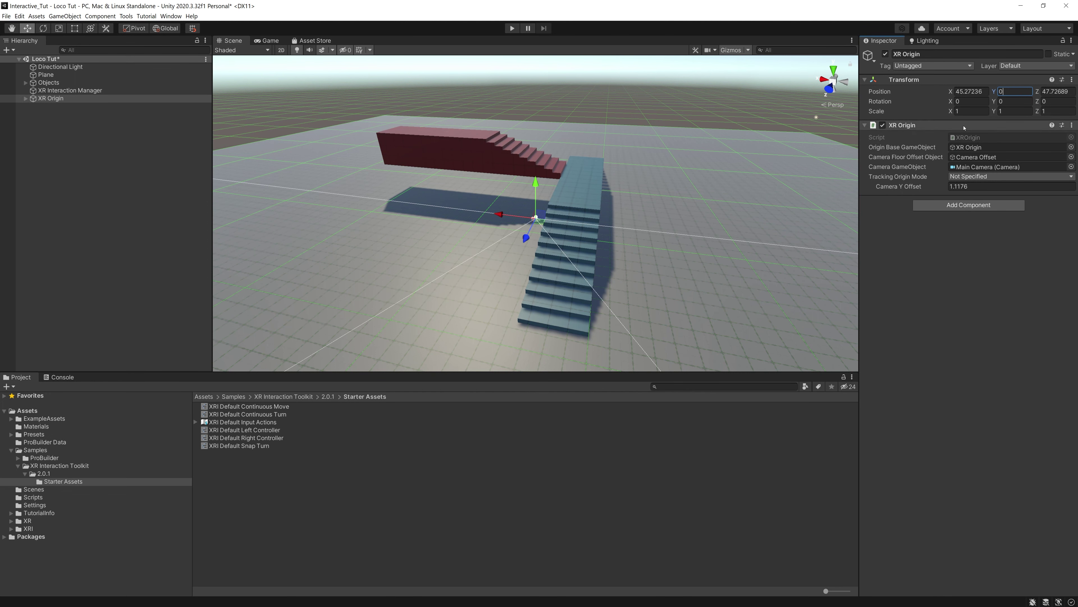
Step: Expand the XR Origin's child objects and add an Input Action Manager component to the XR Origin
click(26, 98)
click(128, 191)
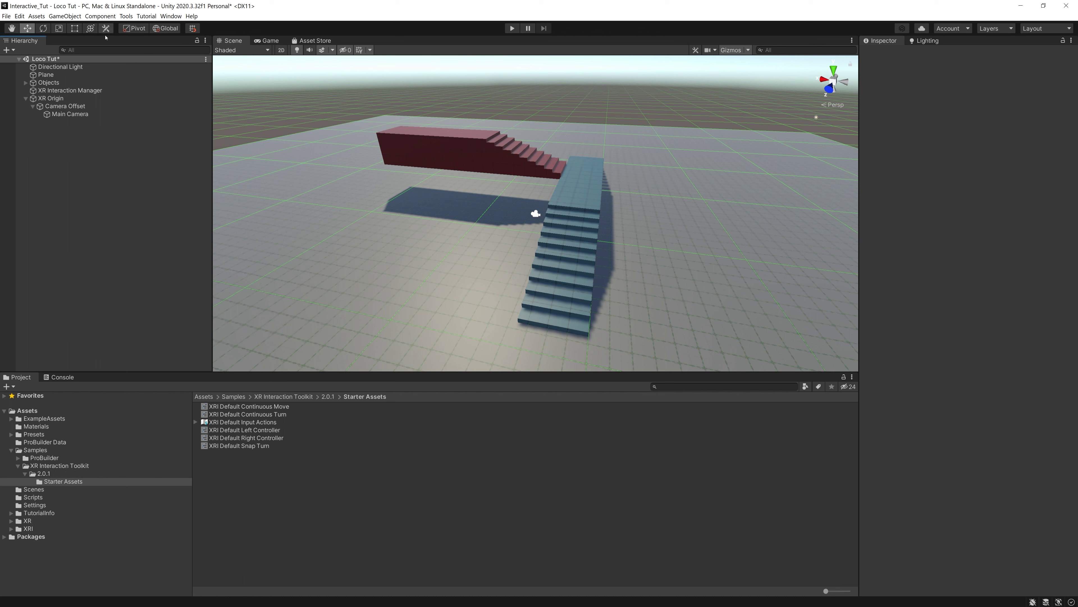
click(73, 99)
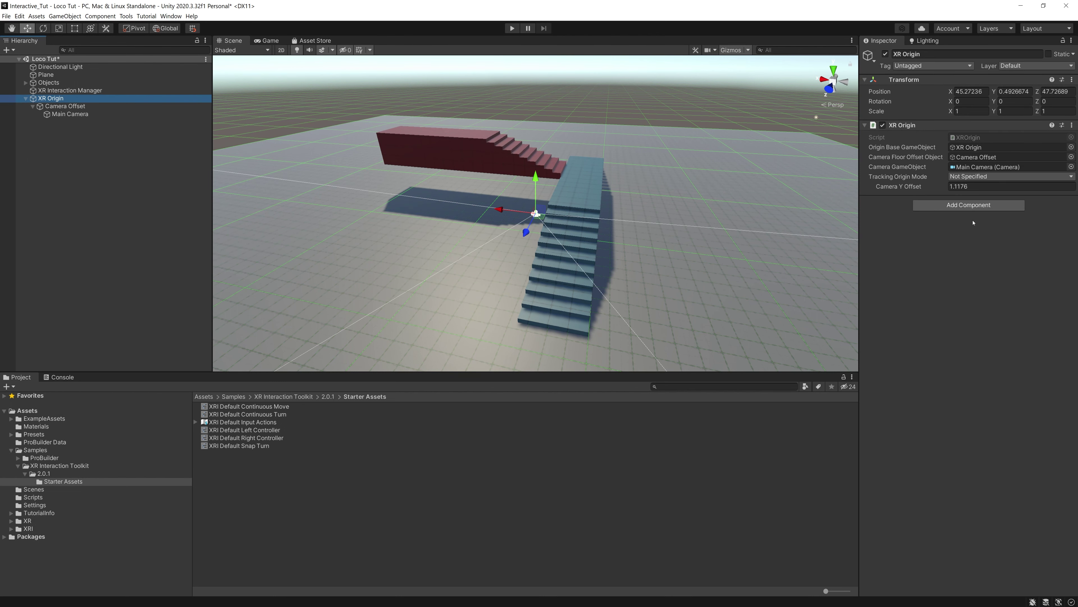
click(970, 207)
text(inpu)
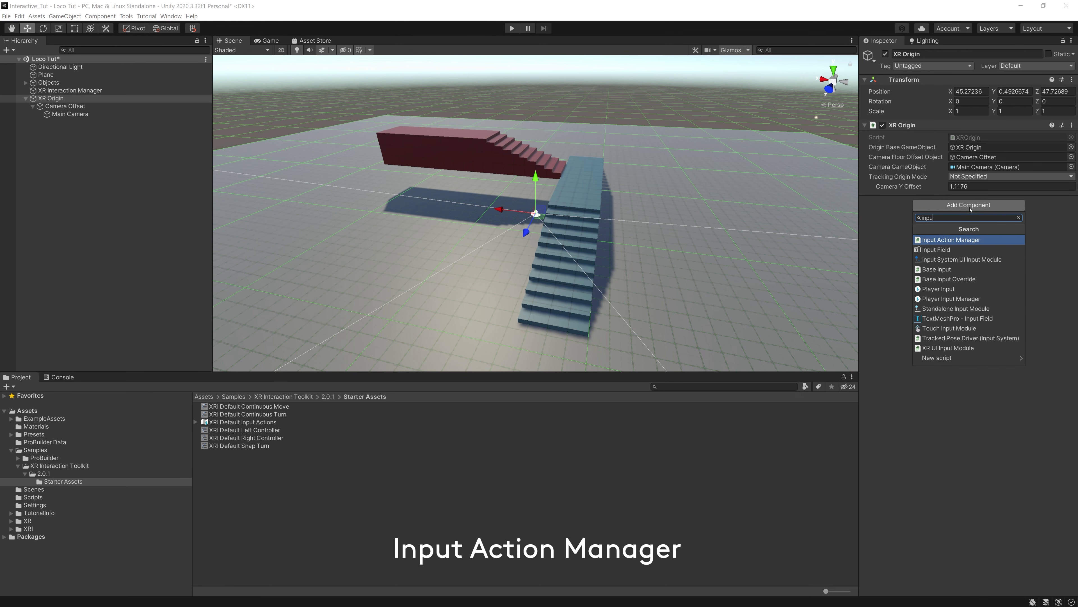
key(Return)
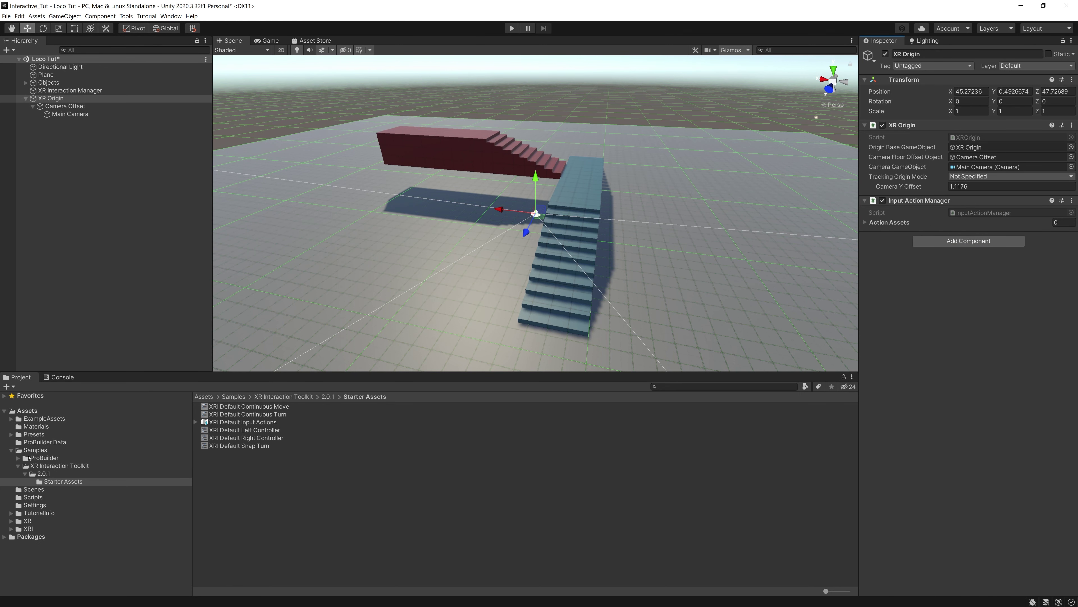
Step: Add XRI Default Input Actions from the XR Interaction Toolkit 2.0.1 Starter Assets to the XR Origin's Action Assets list
click(264, 398)
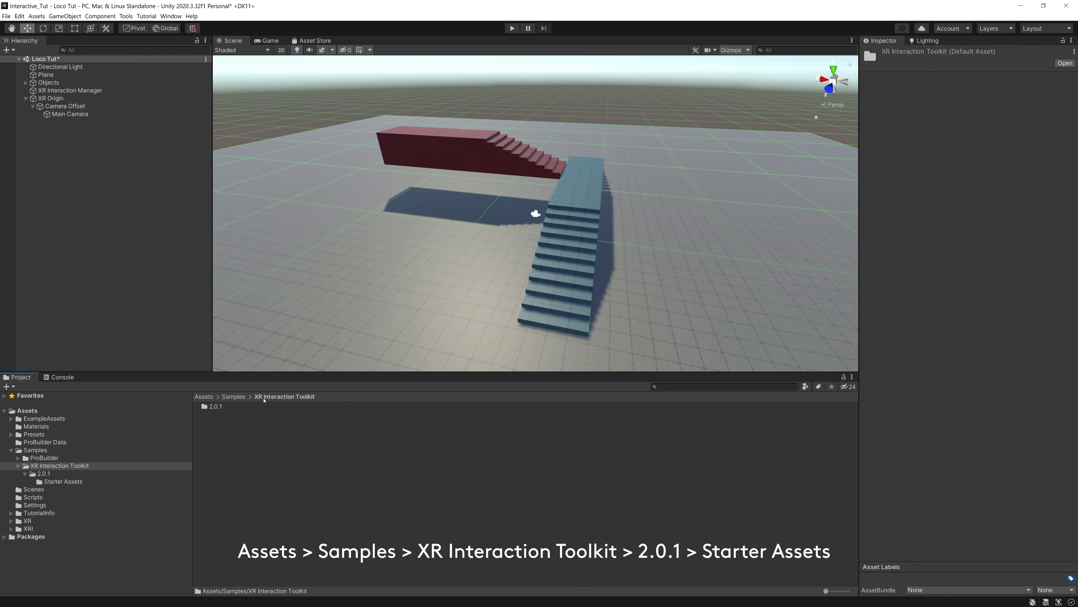
double_click(216, 407)
double_click(218, 407)
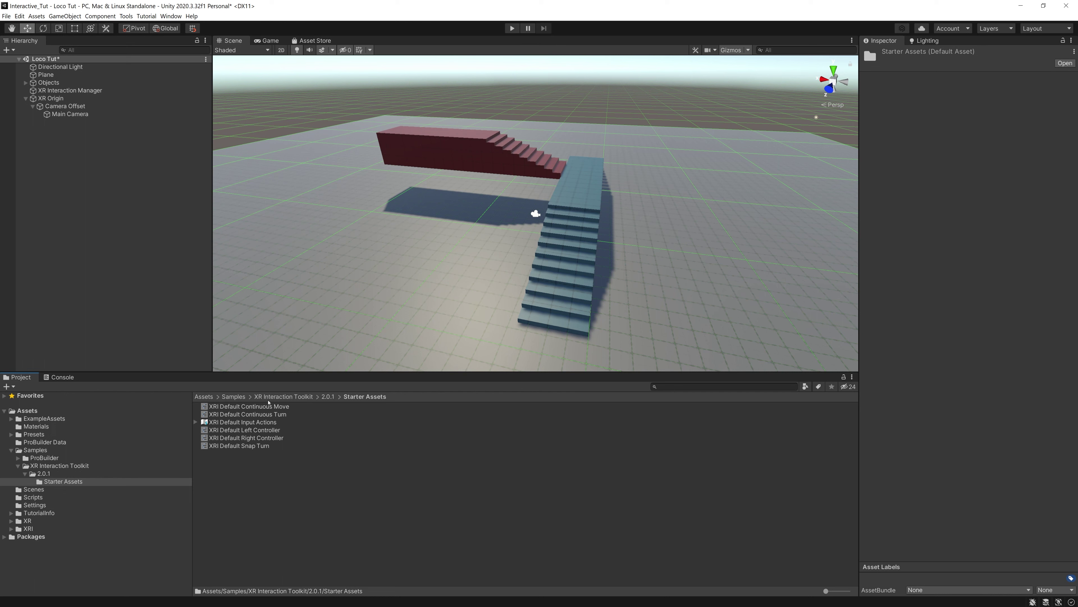
click(50, 98)
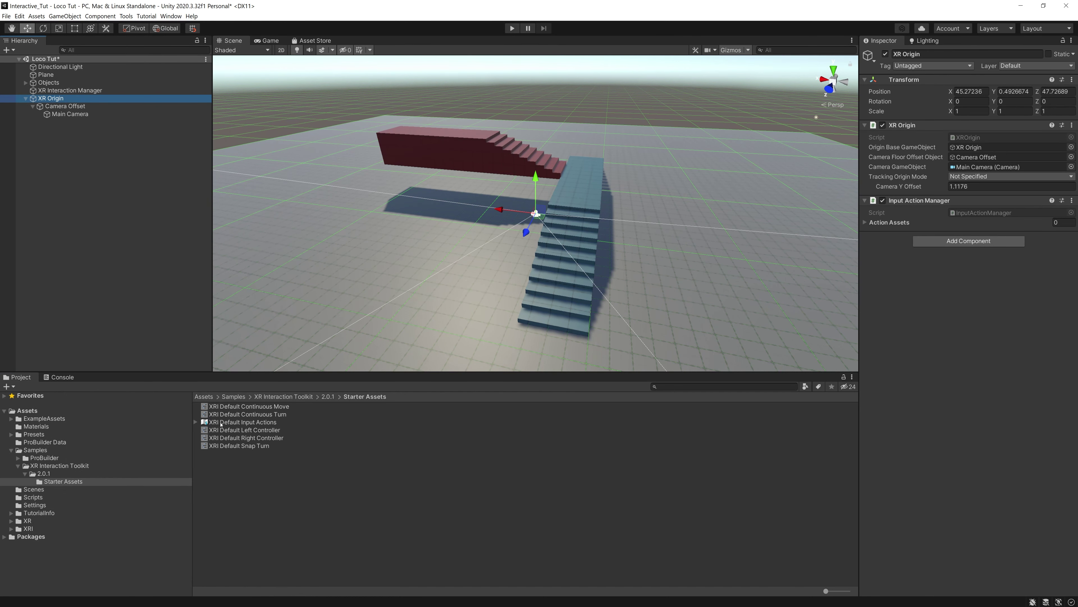
drag(222, 423, 932, 225)
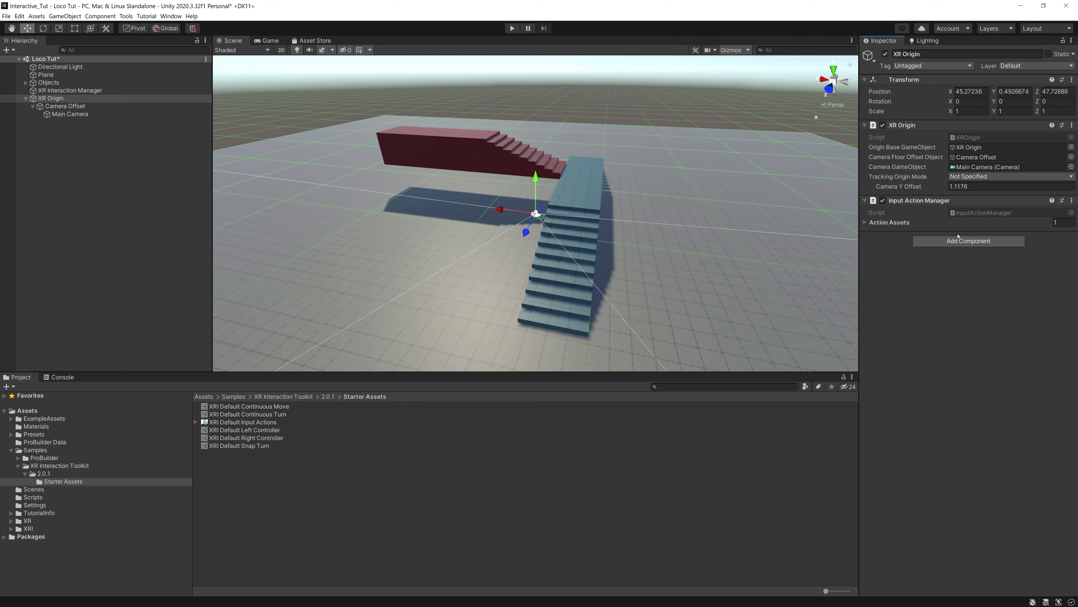
Step: Add a Character Controller to the XR Origin with its center Y set to 1 and radius set to 0.4
click(969, 241)
text(char)
key(Escape)
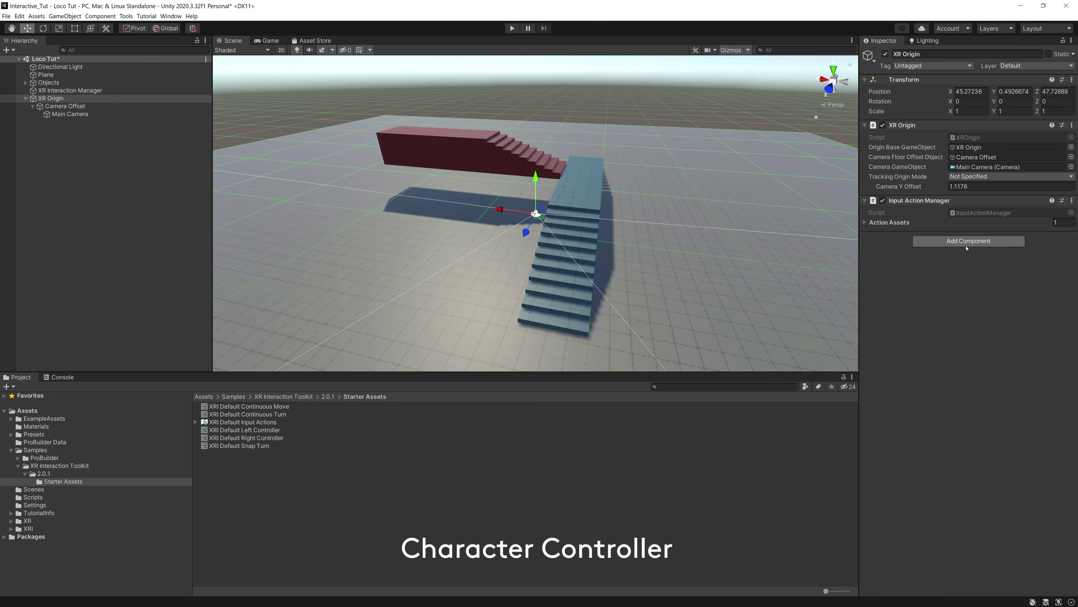
click(1010, 287)
text(1)
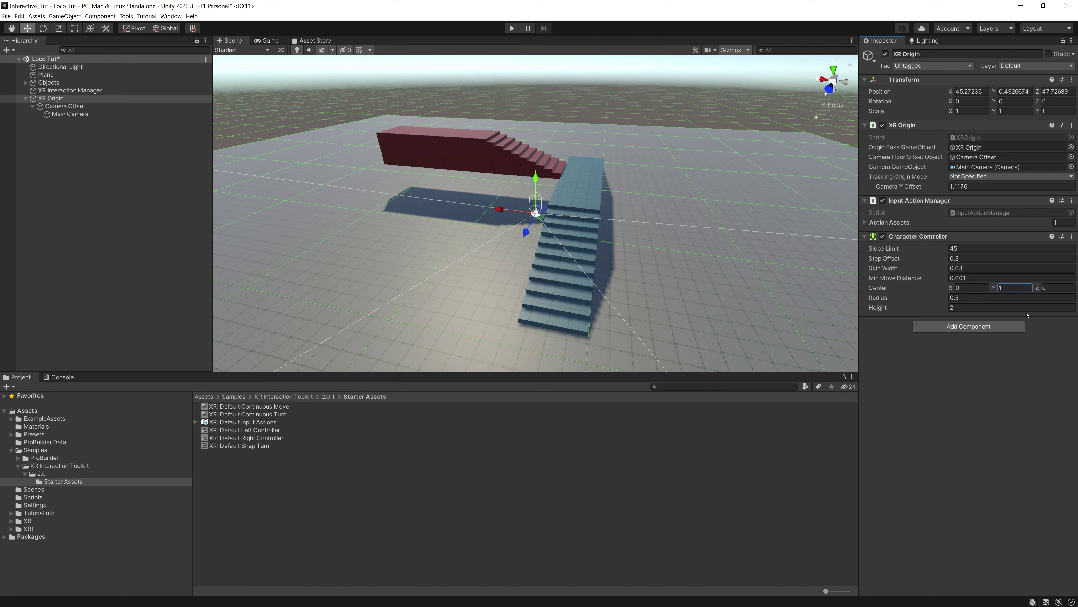
click(1003, 298)
text(0.4)
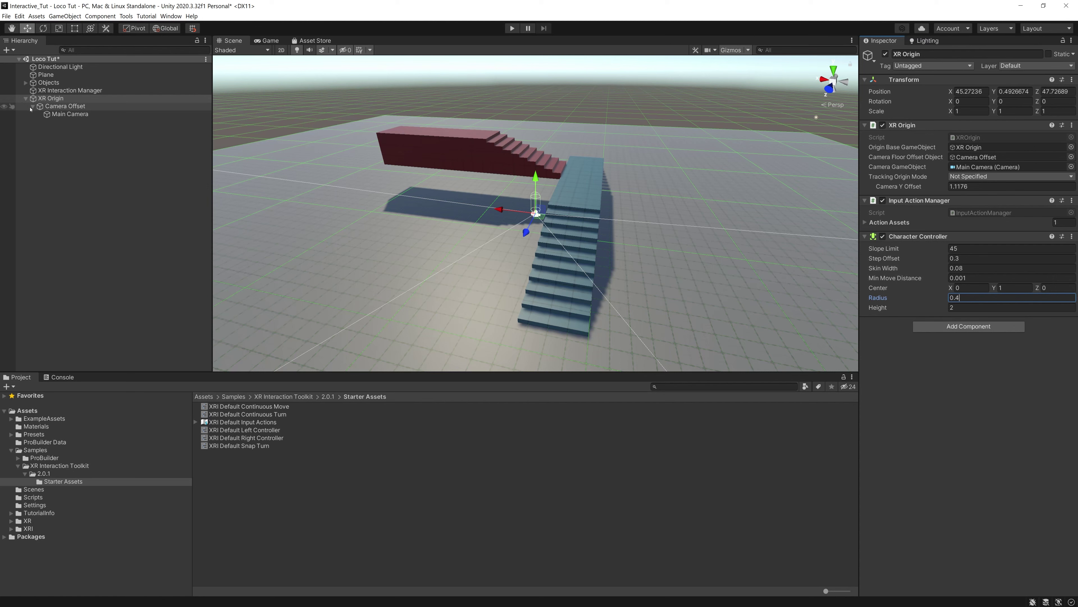
Step: Create an empty child object under Camera Offset and name it Locomotion
click(72, 115)
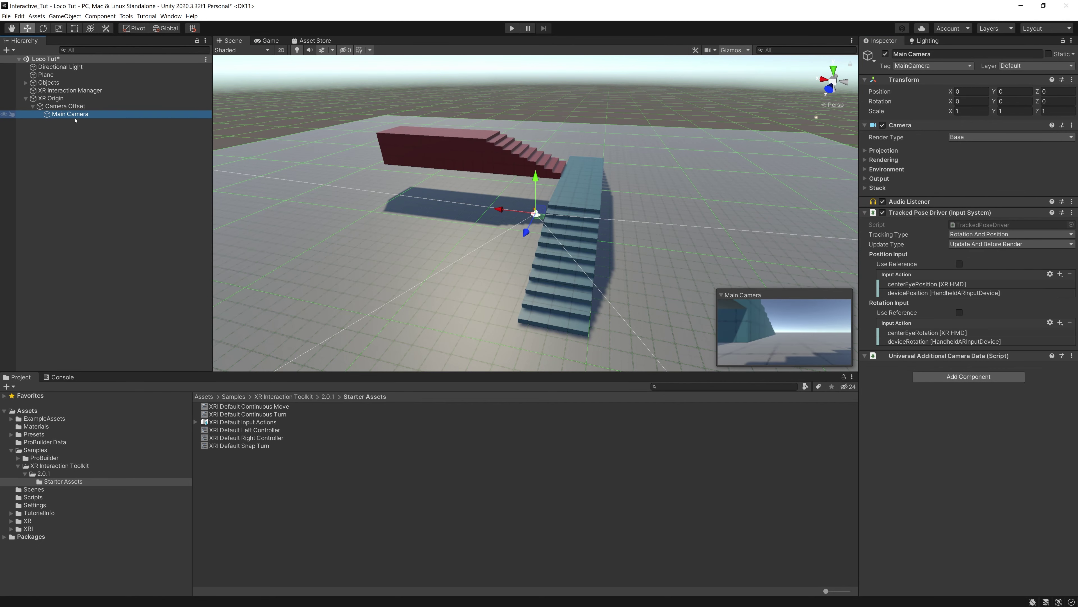
right_click(84, 151)
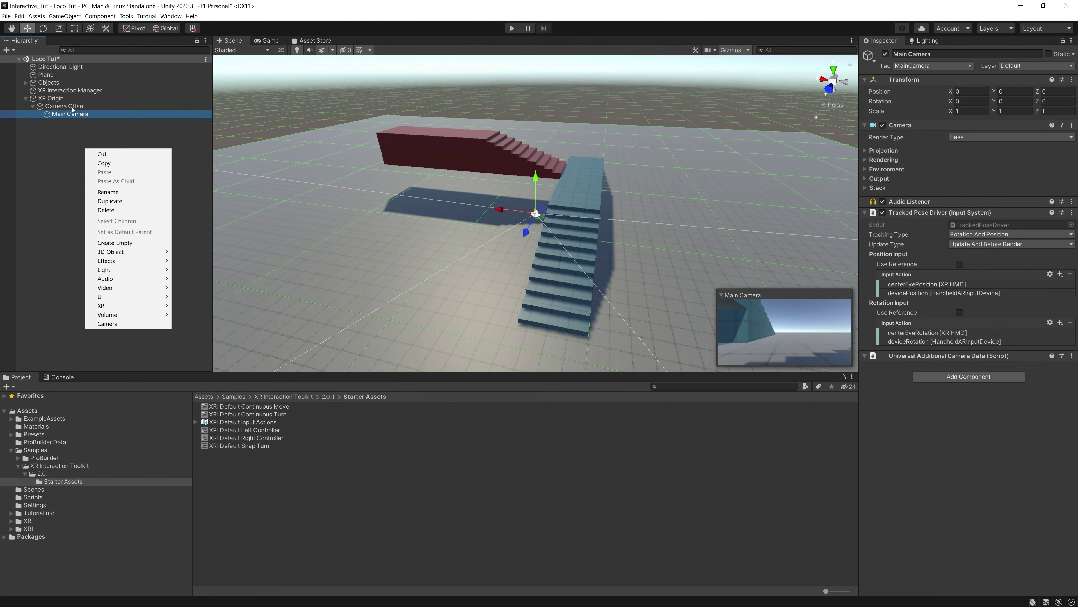
right_click(74, 106)
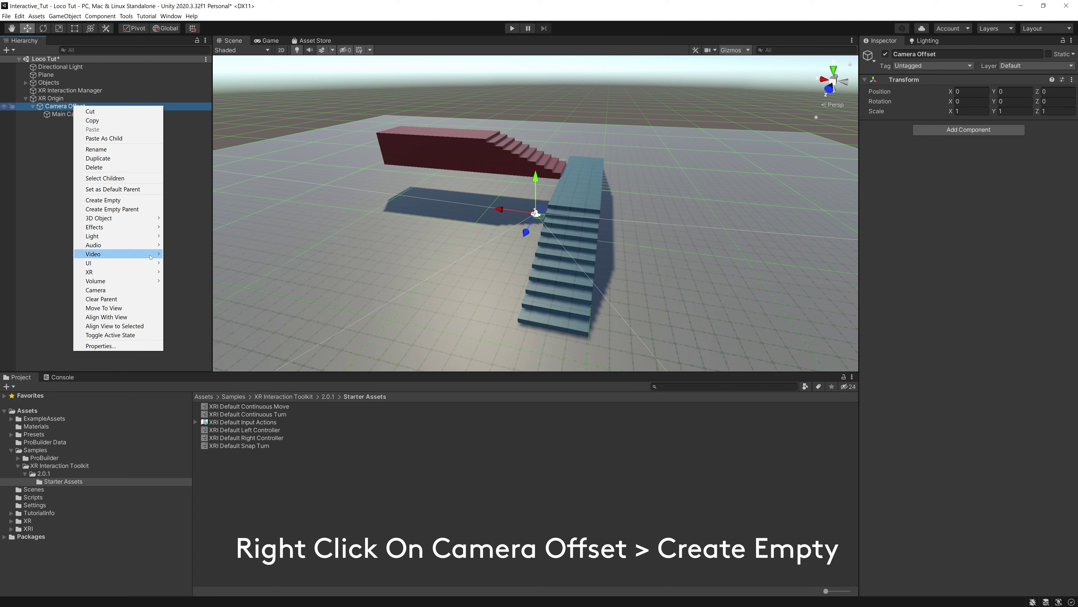
click(144, 202)
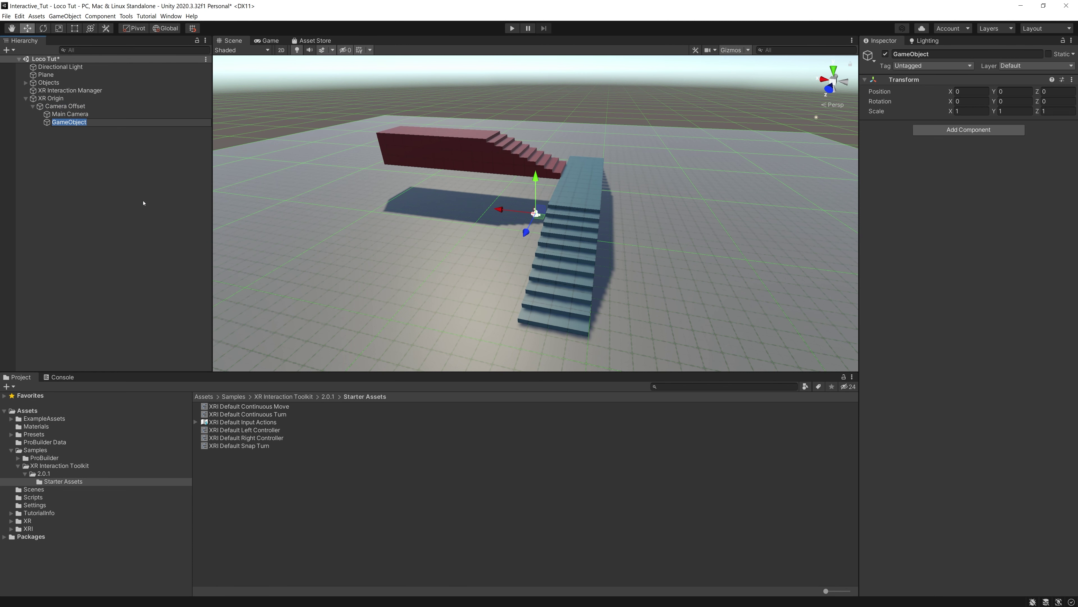
text(Locomotion)
key(Return)
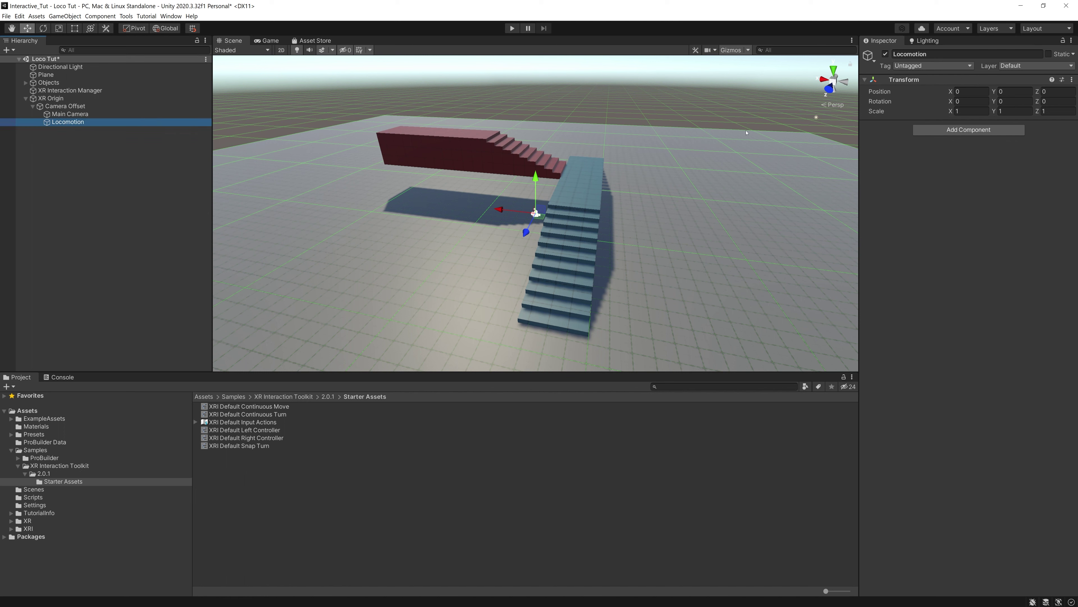
Step: Add a Locomotion System component to the Locomotion object and assign the XR Origin to its XR Origin reference
click(1013, 131)
text(locomotion)
key(Return)
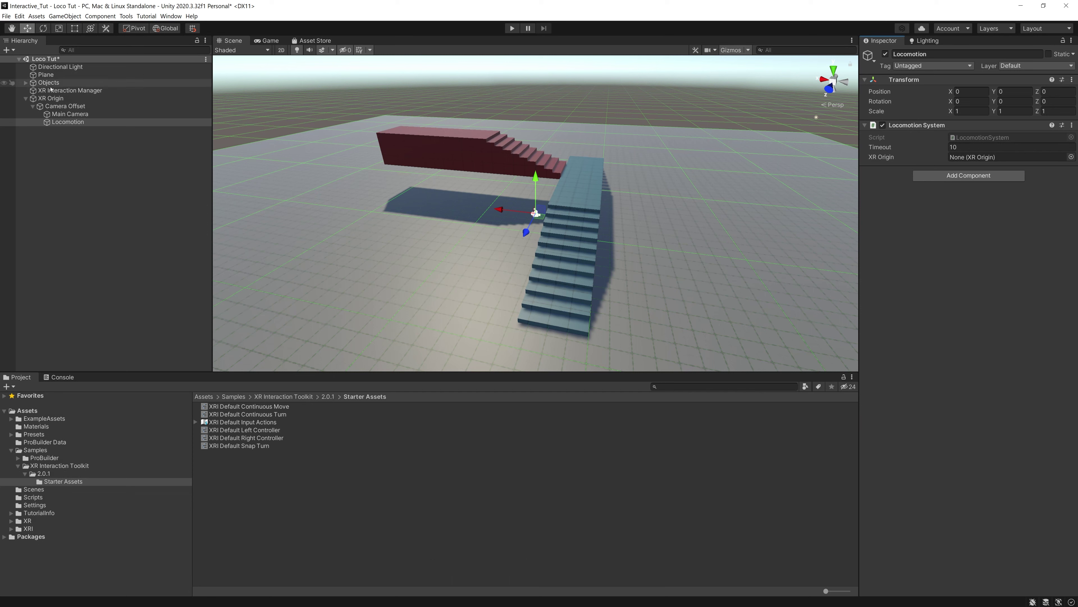
drag(962, 151, 968, 157)
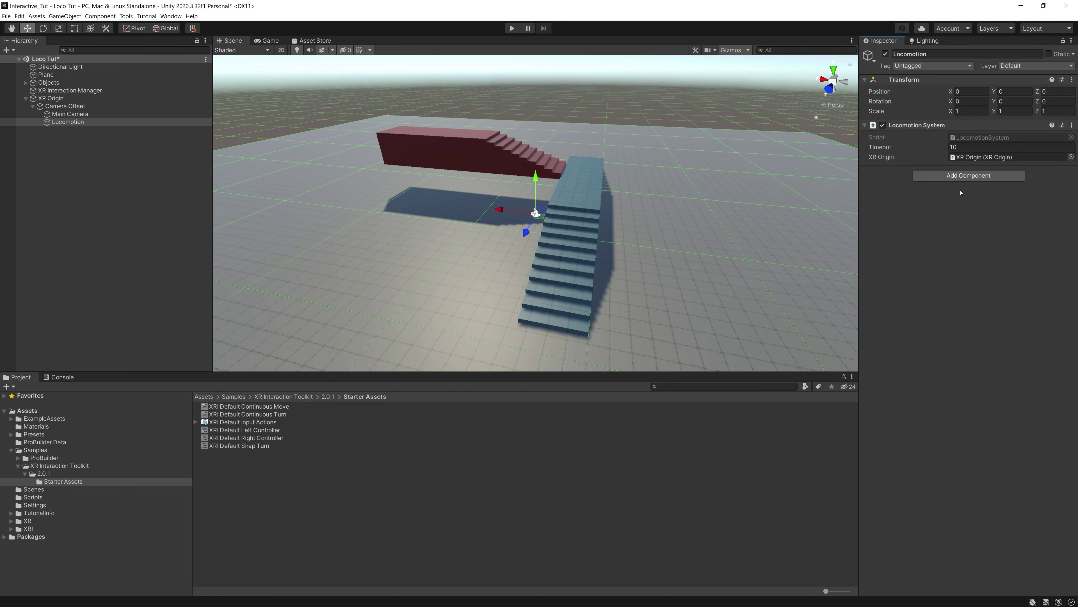
Step: Add a Continuous Move Provider (Action-based) to the Locomotion object and disable Use Reference for its right hand move action
click(976, 175)
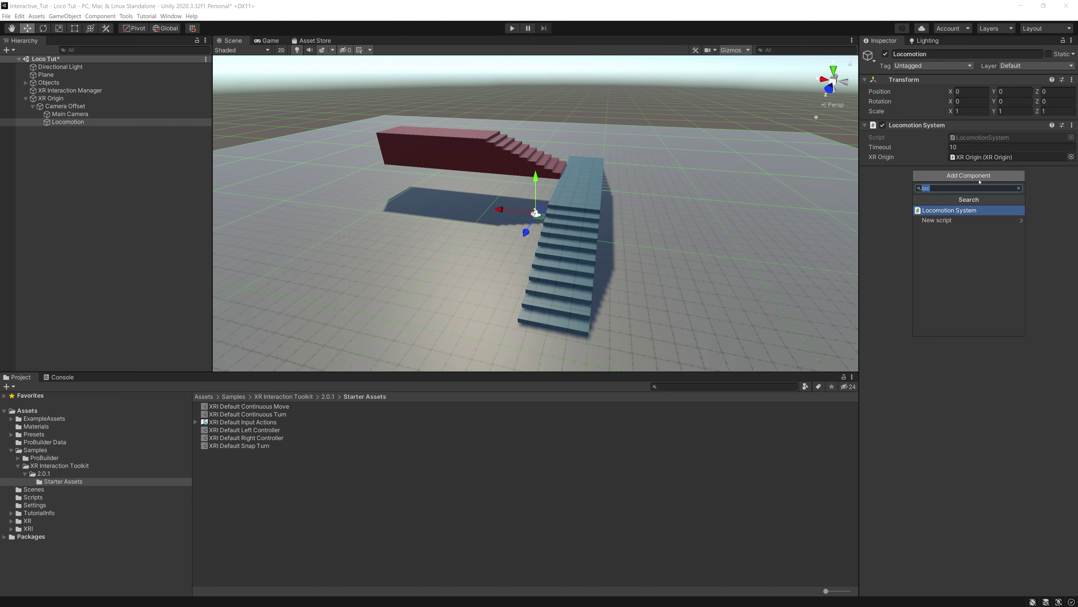
text(contin)
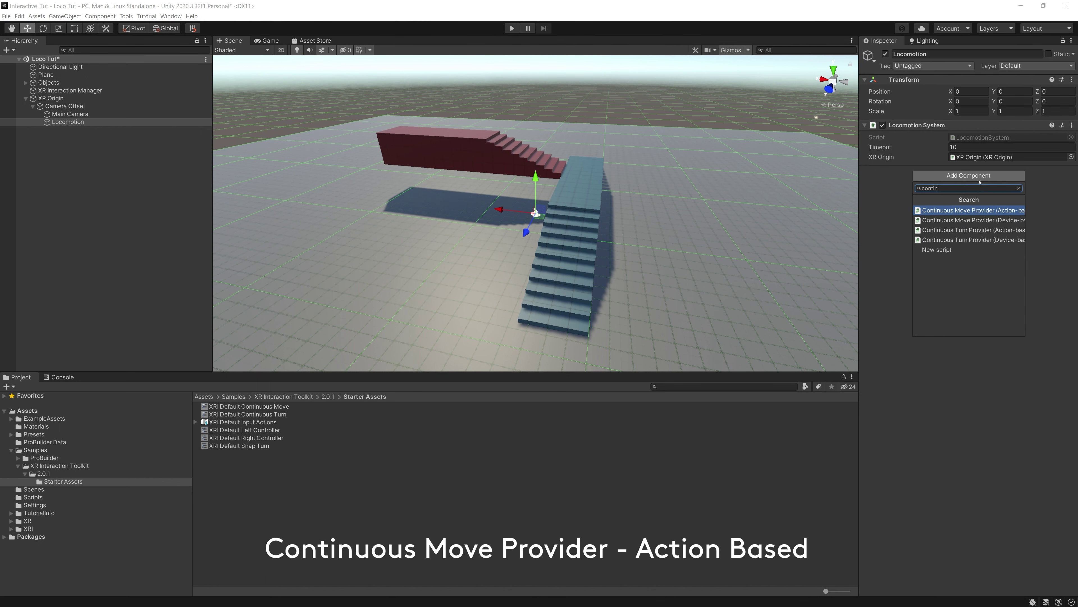
key(Return)
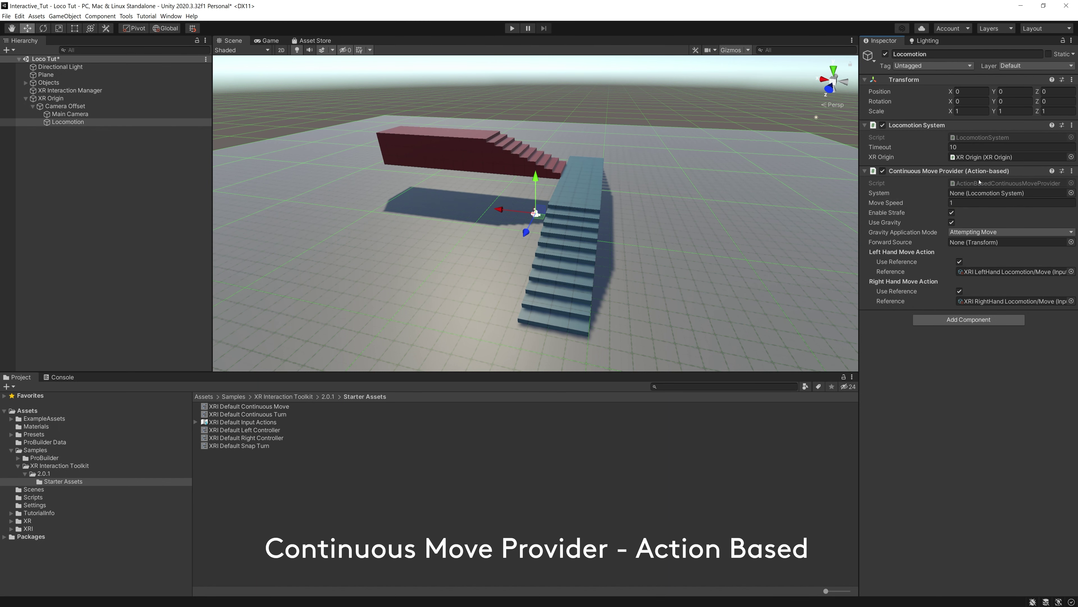
click(959, 291)
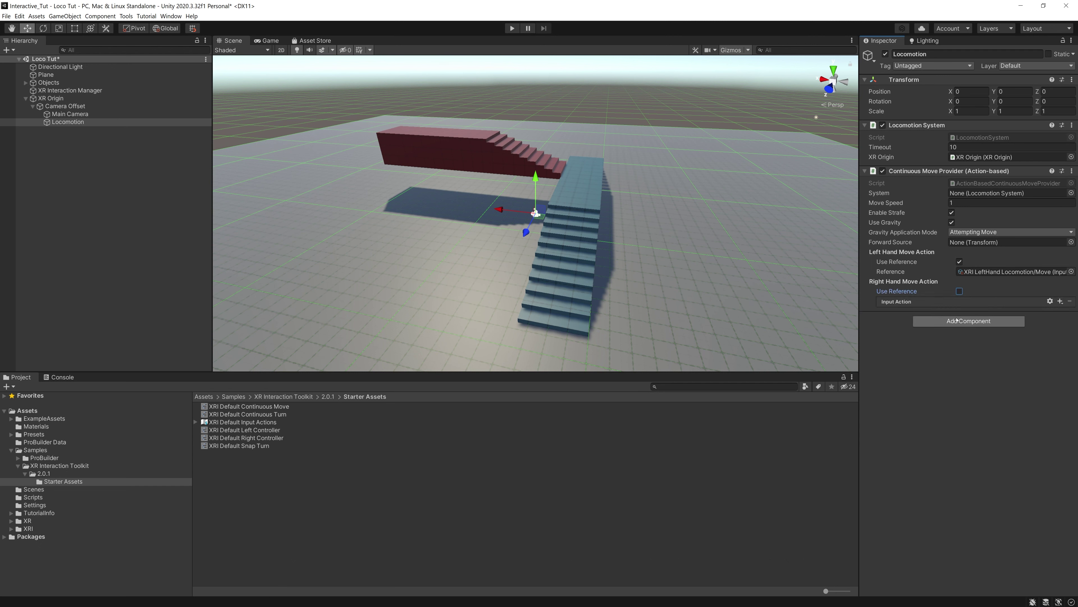
Step: Set the Continuous Move Provider's move speed to 10 and assign the Locomotion System component as its System
click(972, 203)
text(0)
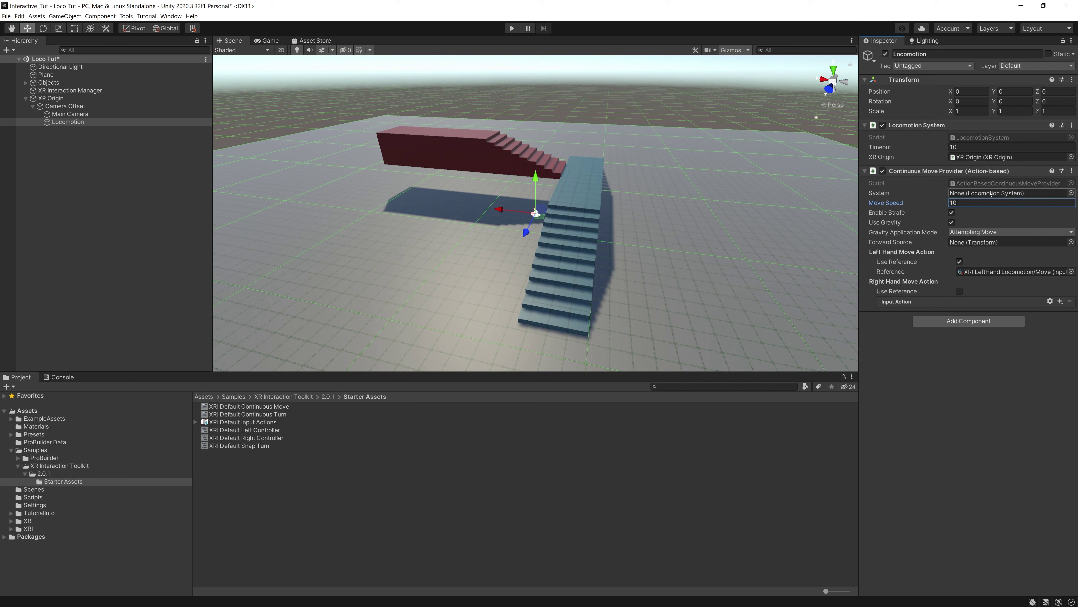
drag(918, 125, 972, 198)
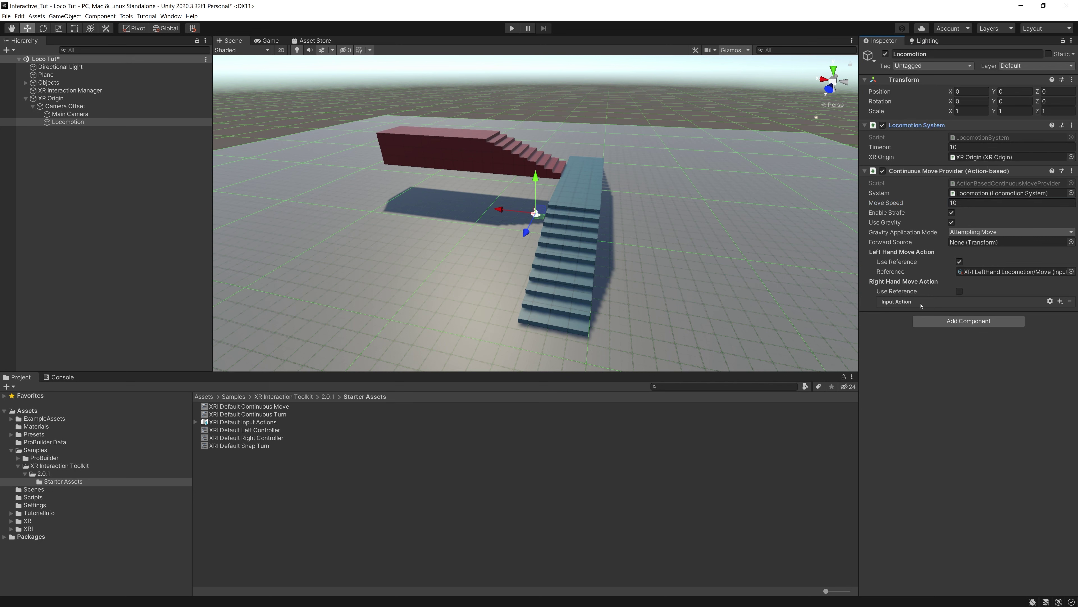
Step: Add a Continuous Turn Provider (Action-based) component to the Locomotion object
click(941, 321)
text(contin)
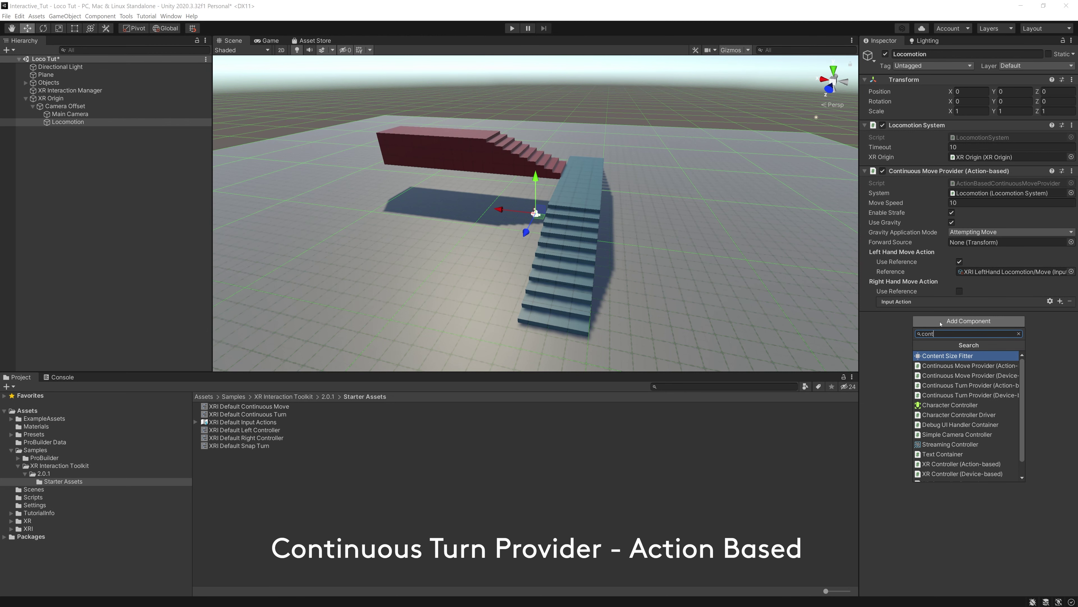
click(972, 375)
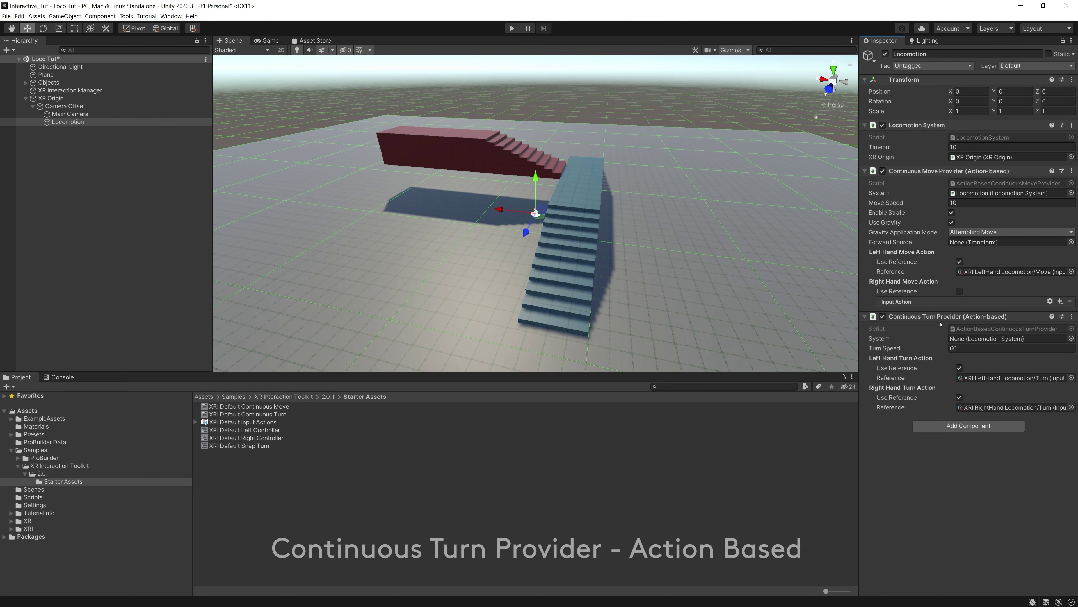
Step: Set the Continuous Turn Provider's turn speed to 100 and disable Use Reference for its left hand turn action
click(996, 348)
text(100)
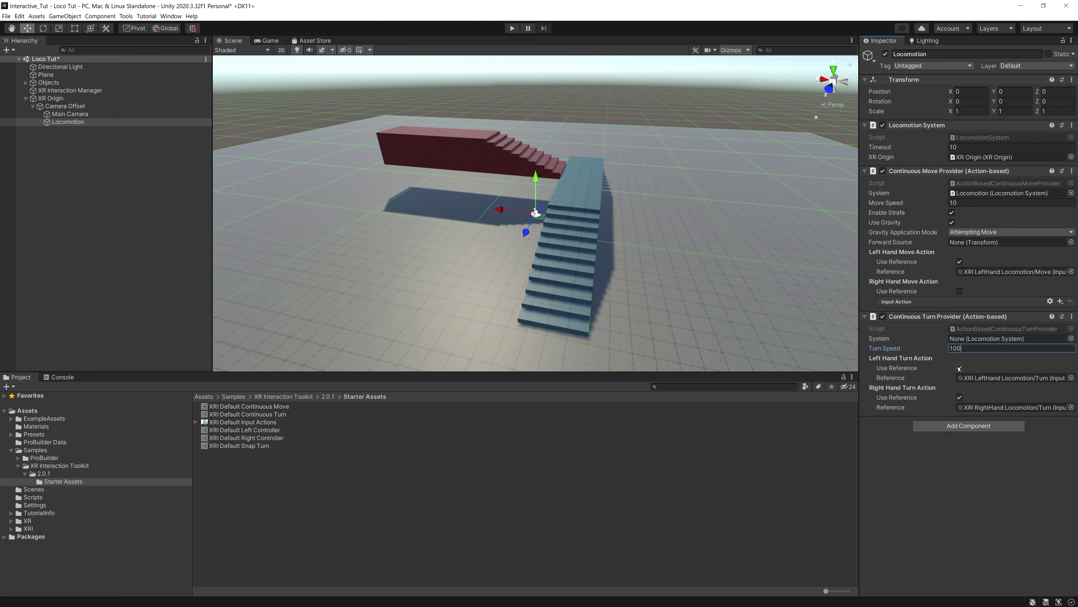
click(960, 367)
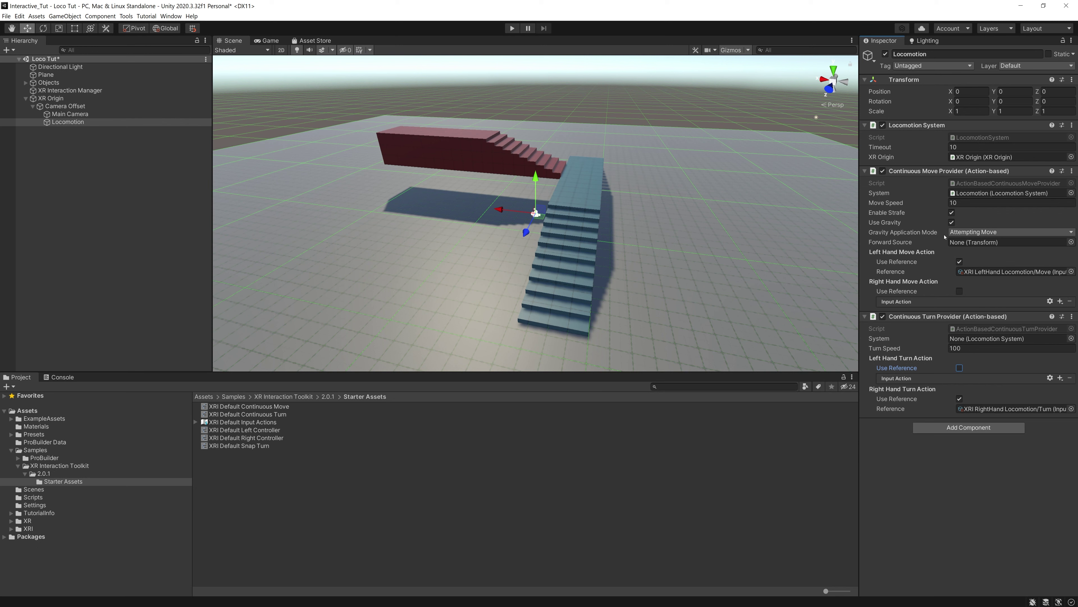
Step: Assign the Locomotion System component as the Continuous Turn Provider's System and add a Character Controller Driver component to Locomotion
drag(917, 125, 1010, 339)
click(984, 426)
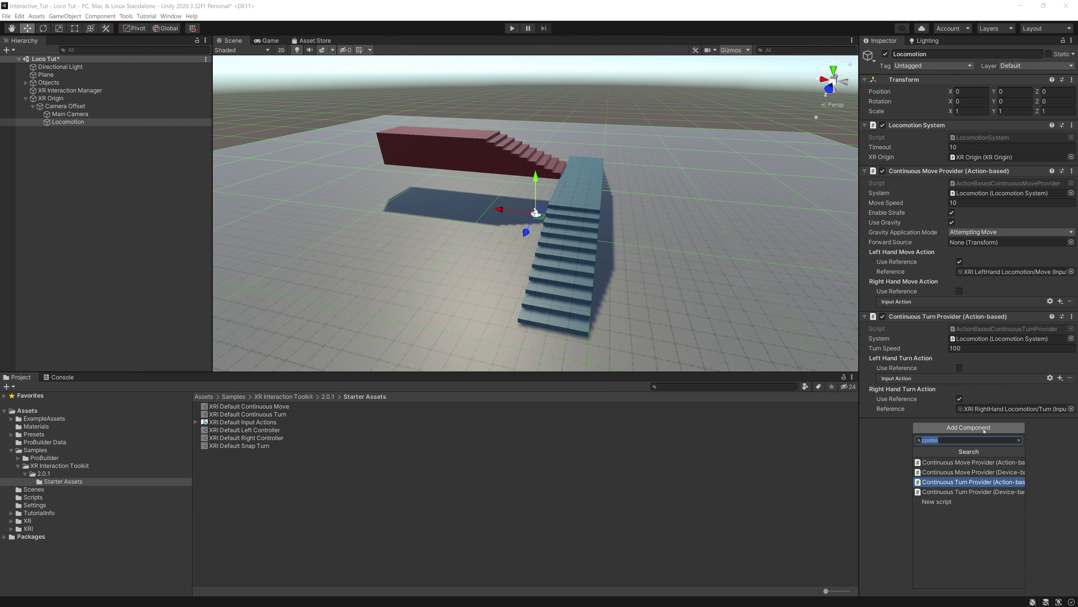
text(character)
key(Return)
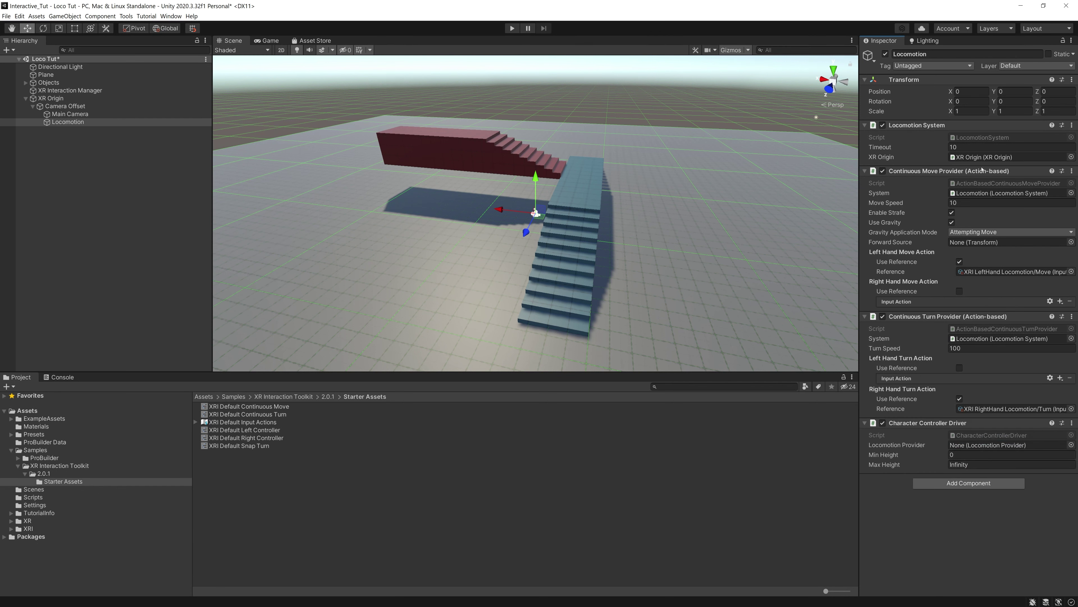
Step: Assign the Continuous Move Provider as the Character Controller Driver's locomotion provider, with a min height of 1 and max height of 2
drag(928, 171, 982, 449)
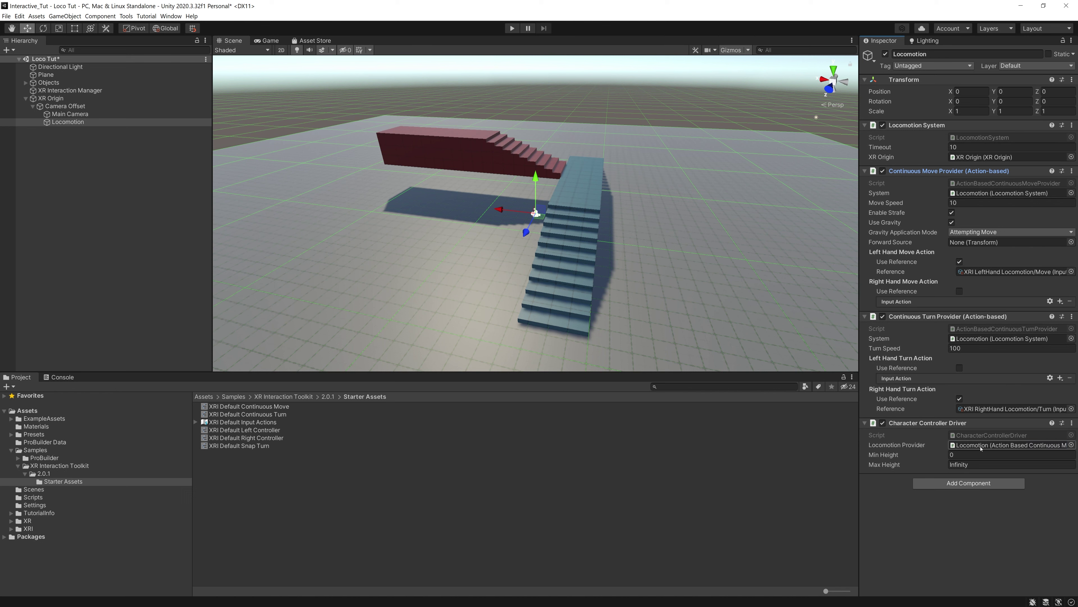
click(975, 454)
text(1)
click(986, 464)
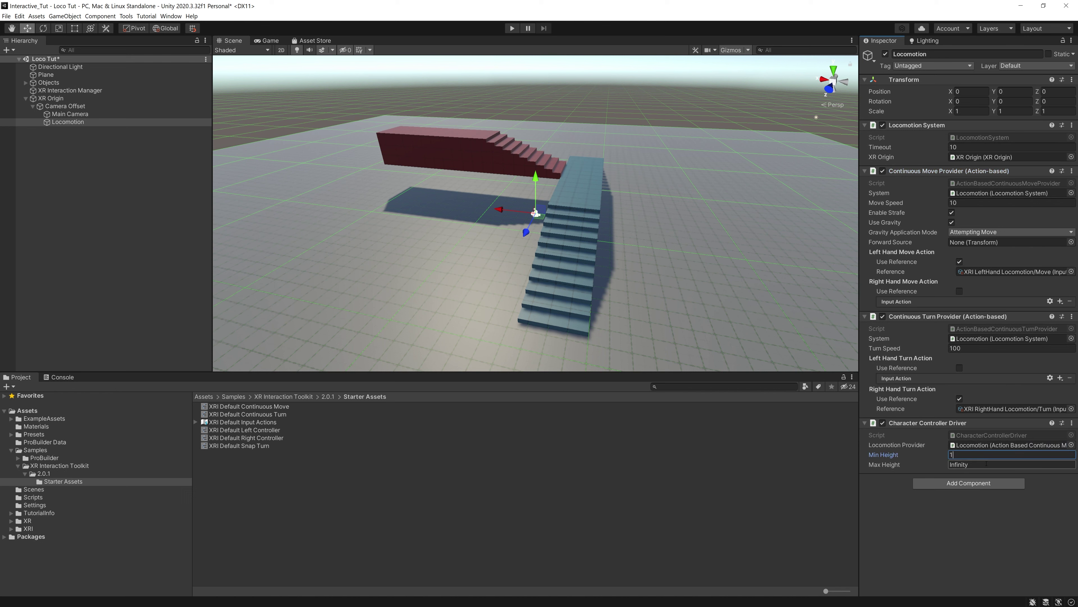
text(21)
key(BackSpace)
Step: Create a Direct Interactor (Action-based) under Camera Offset and name it "Right Hand - Direct"
click(67, 106)
right_click(68, 107)
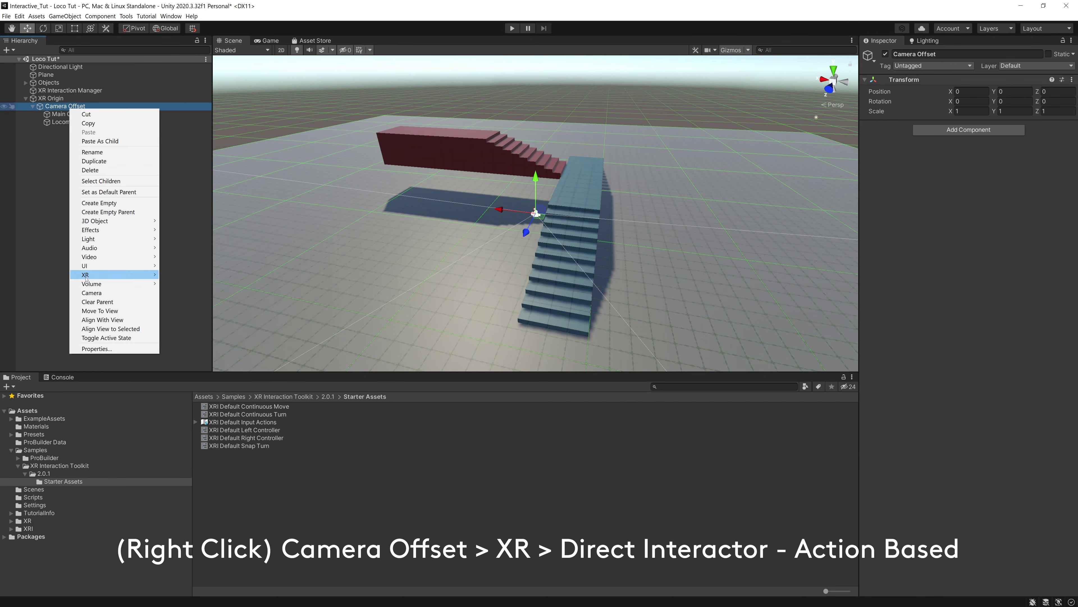
mouse_move(87, 275)
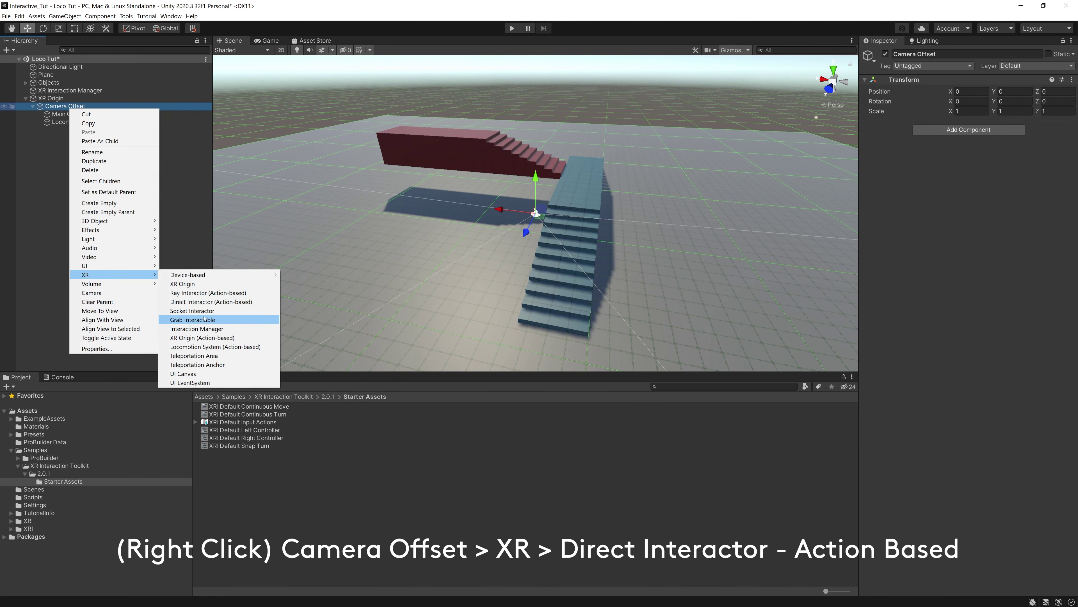
click(231, 302)
text(Rig)
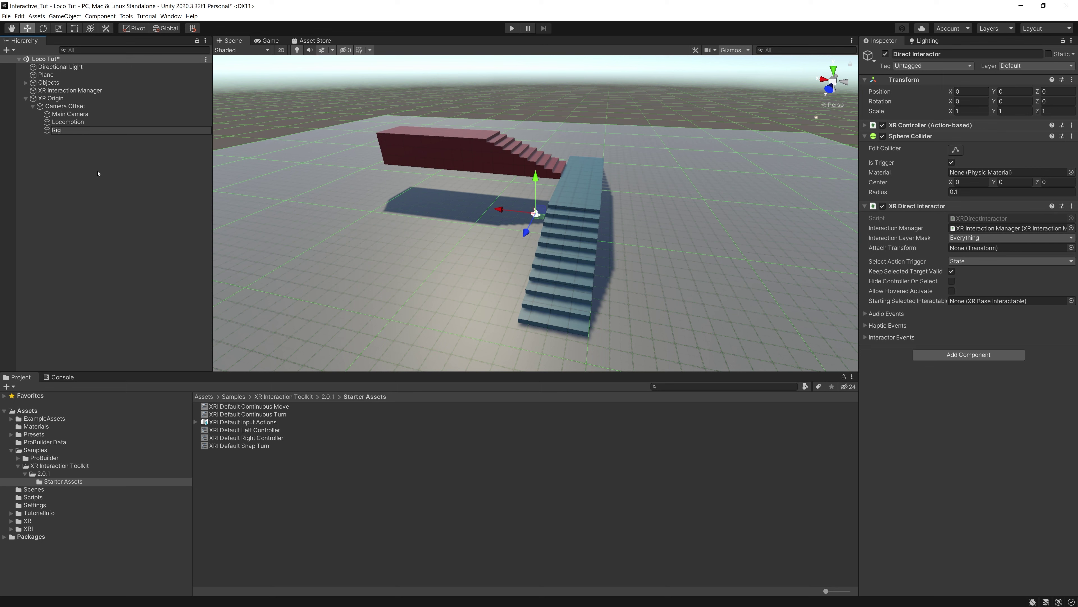
text(ht Hand - Direct)
click(98, 173)
Step: Duplicate the Right Hand - Direct object and rename the copy "Left Hand - Direct"
click(68, 122)
right_click(83, 130)
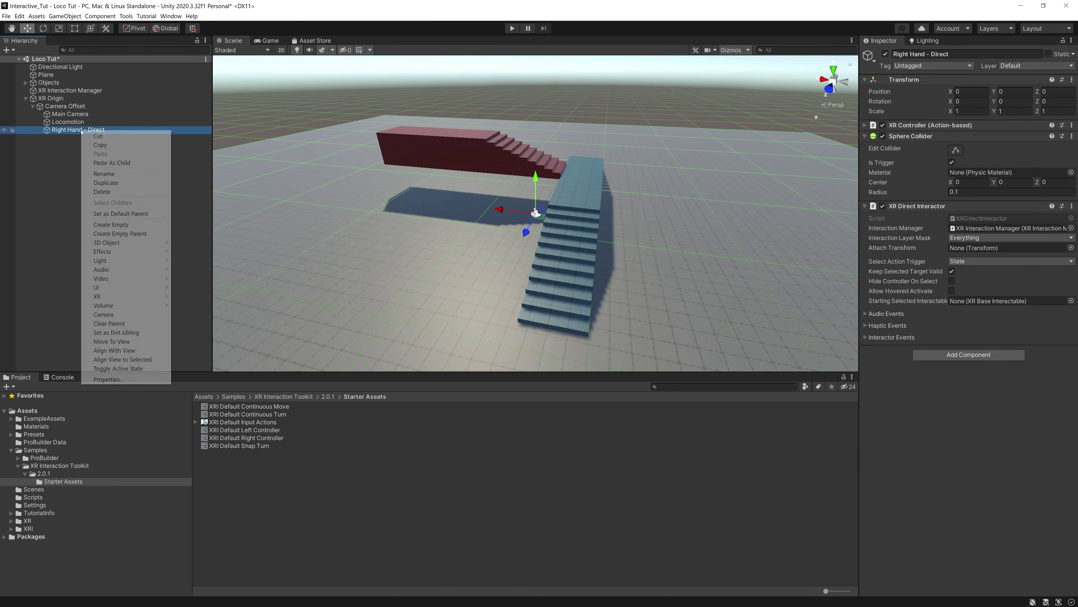
click(123, 182)
double_click(83, 138)
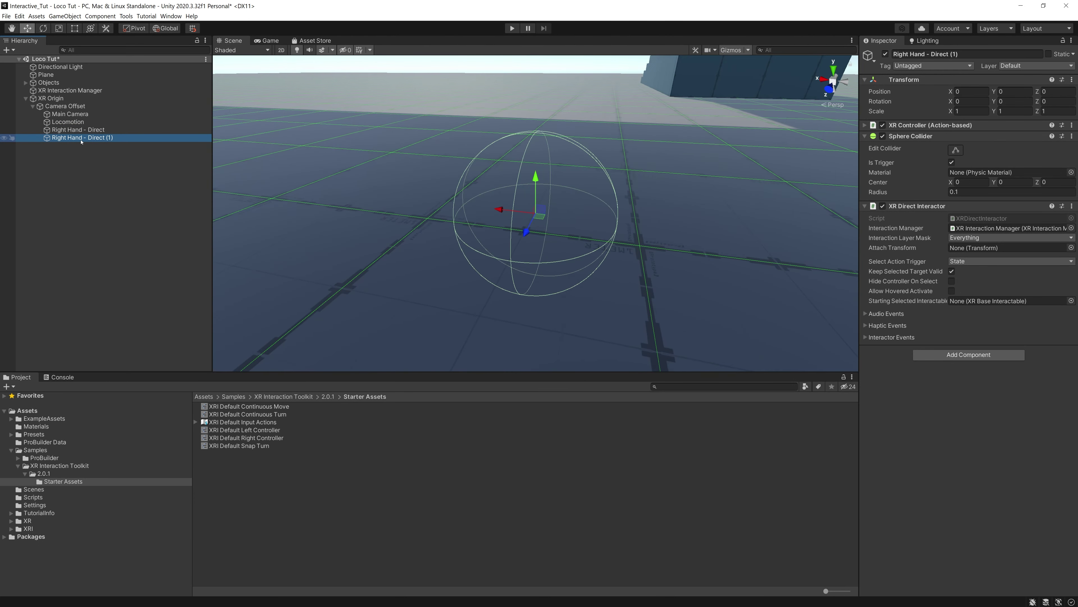
scroll(470, 131, down, 3)
click(113, 140)
text(2)
key(BackSpace)
text(Left Hand - Direct)
key(Return)
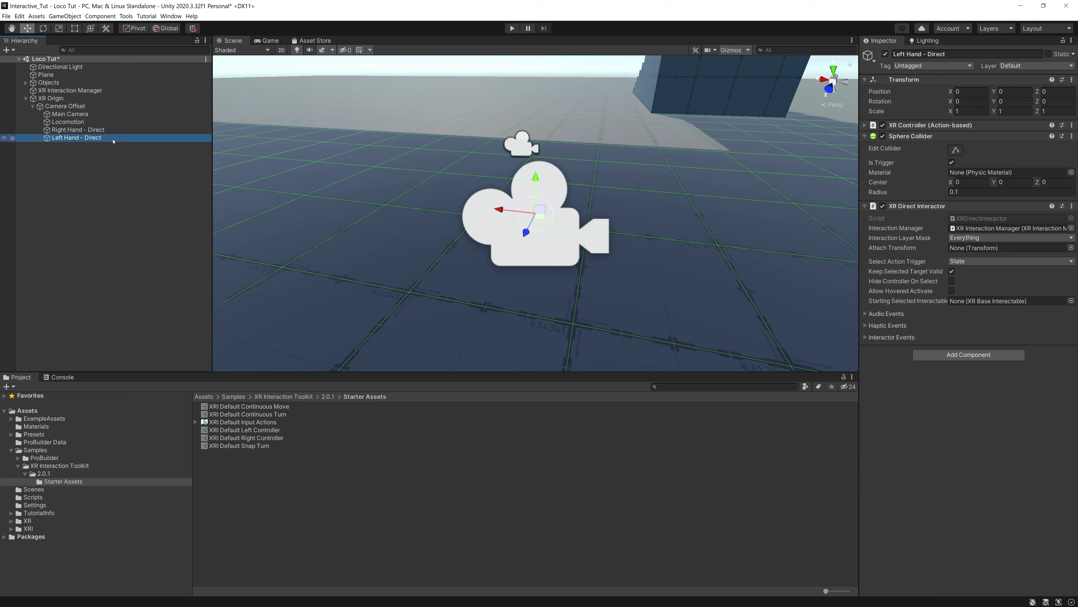
Step: Examine the input action references in the XR Controller (Action-based) component of both hand objects
ctrl+click(127, 129)
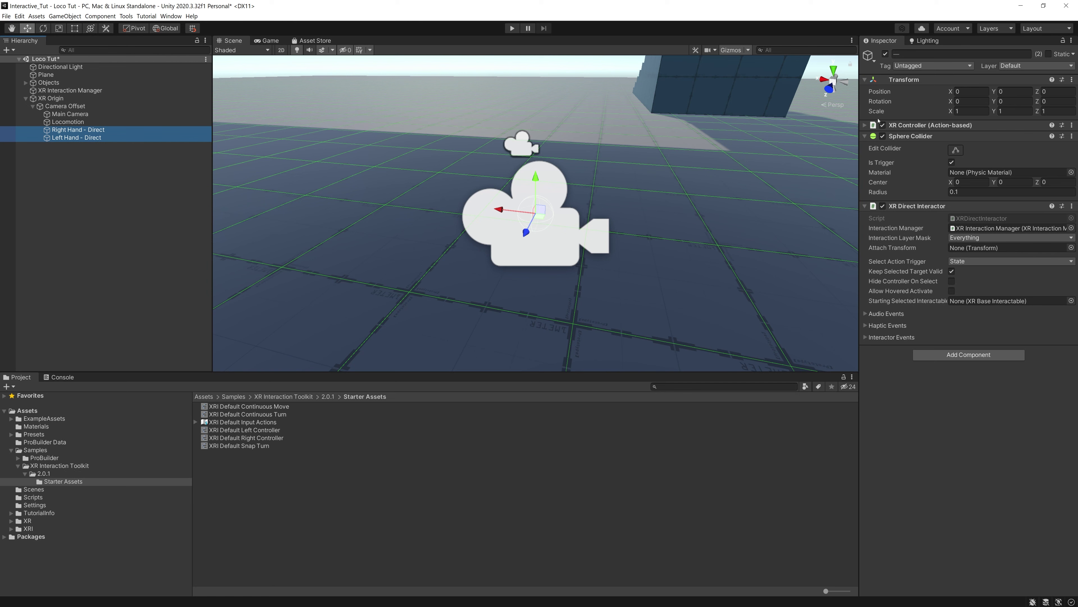
click(865, 126)
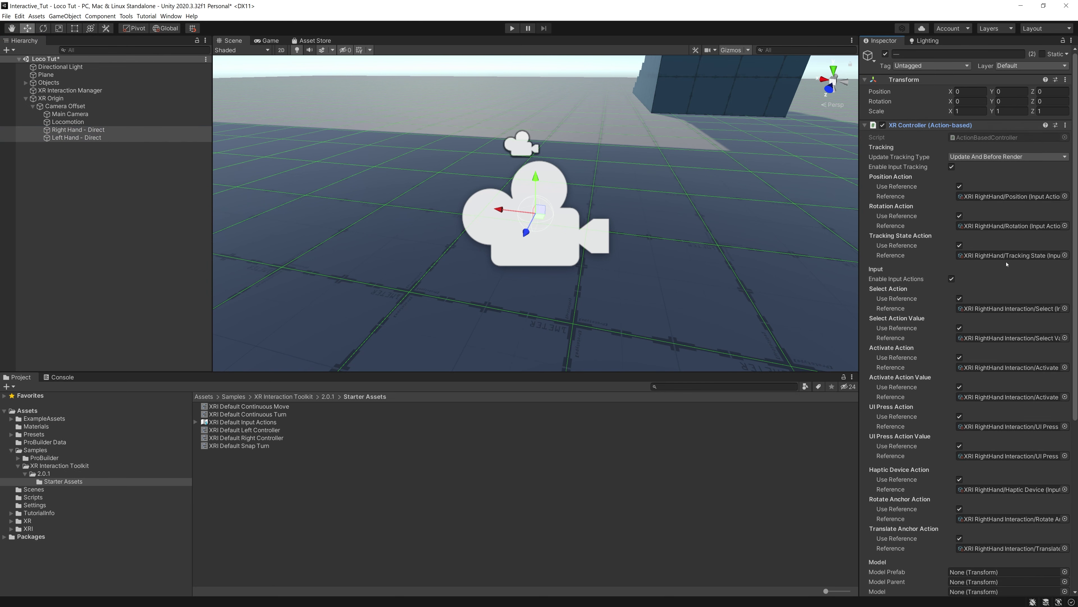
scroll(945, 509, down, 5)
scroll(944, 508, down, 2)
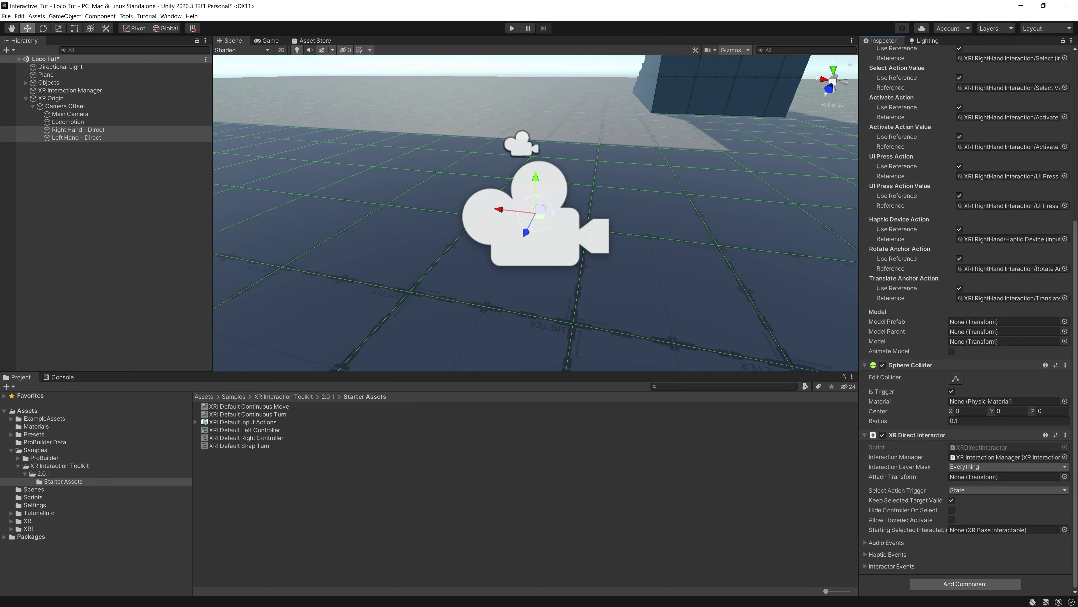
click(110, 137)
click(121, 129)
scroll(936, 183, up, 5)
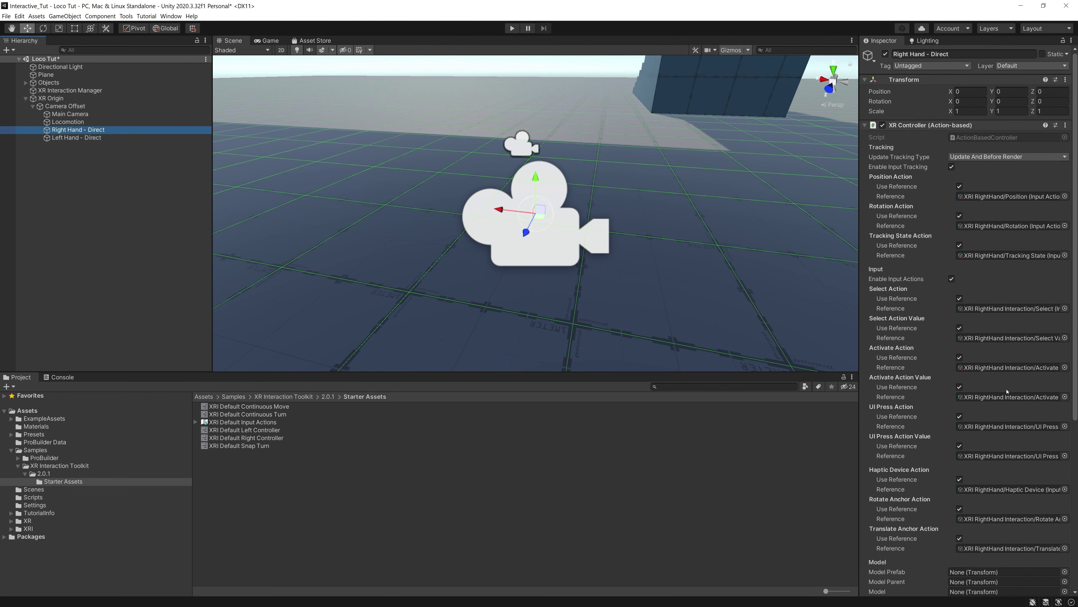
Step: Apply the XRI Default Left Controller preset to the XR Controller component of Left Hand - Direct
key(Down)
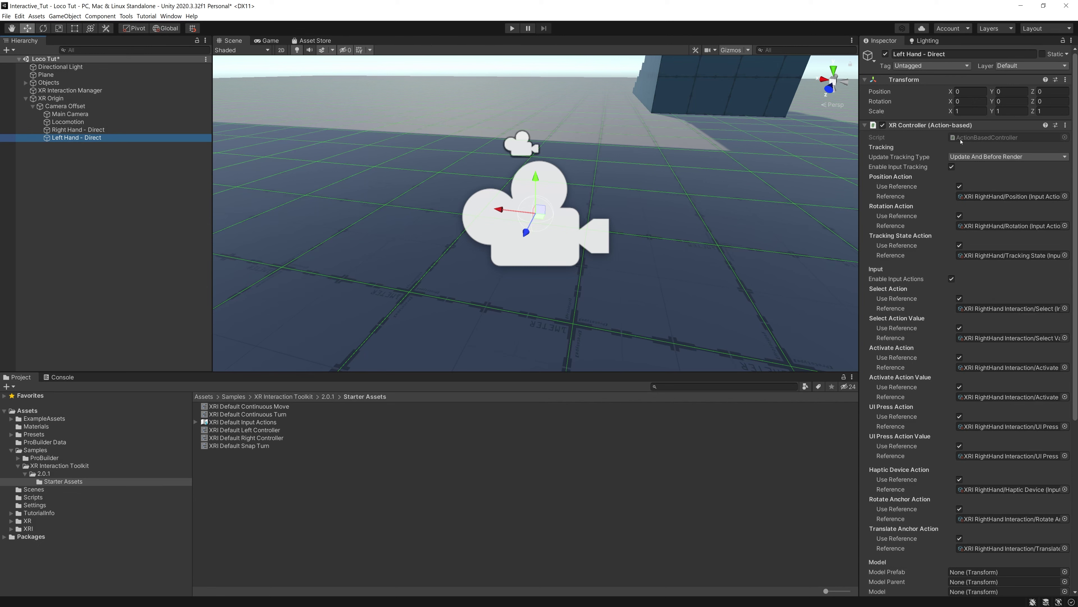
click(1056, 125)
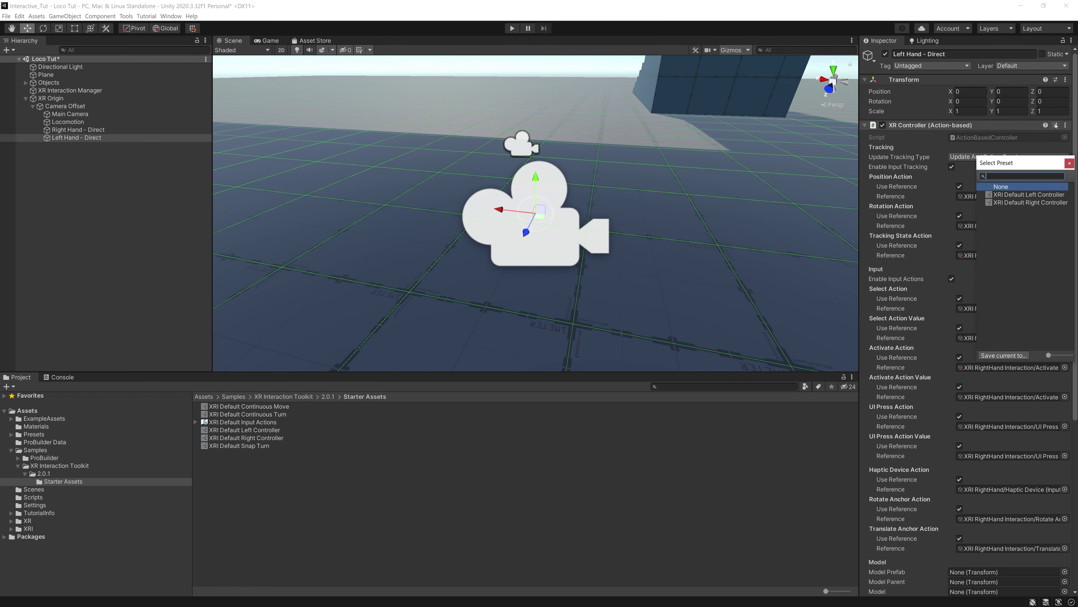
click(1050, 195)
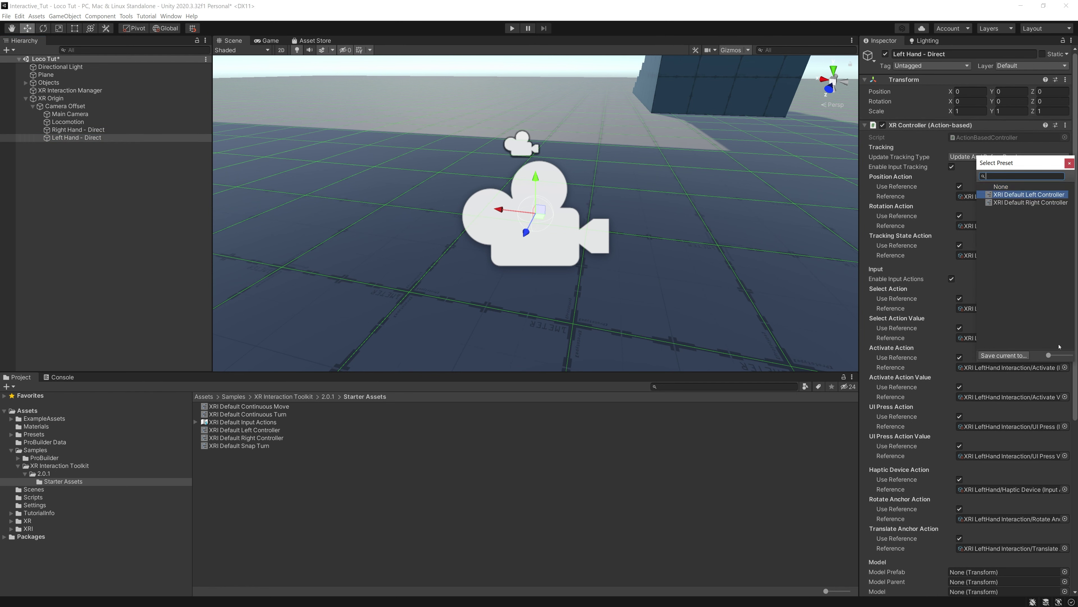
click(1069, 163)
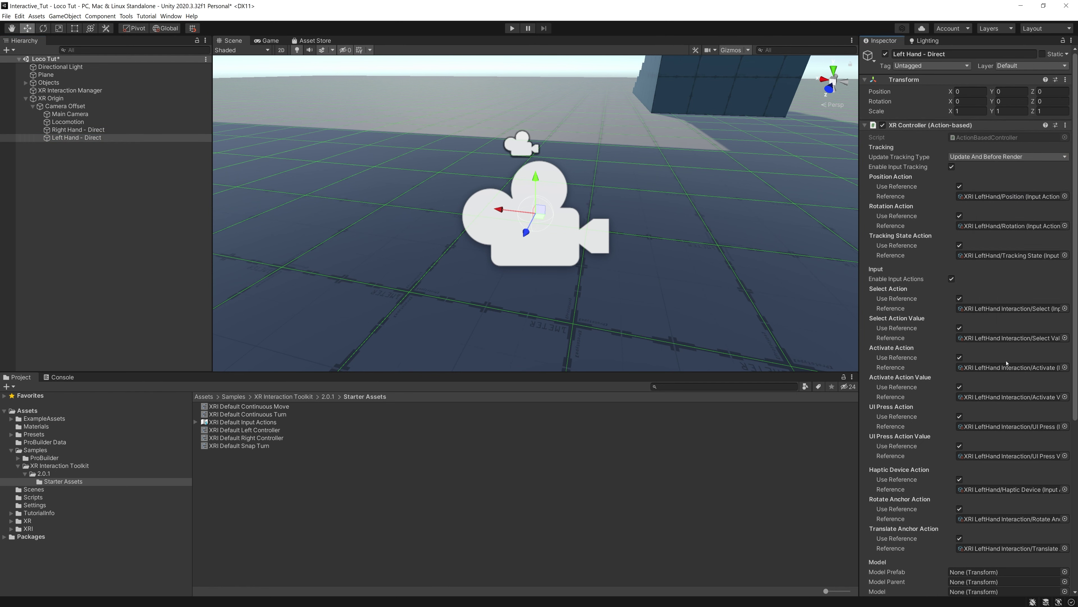
Step: Check Left Hand - Direct's XR Controller action references and compare them with those of Right Hand - Direct
scroll(977, 369, down, 5)
scroll(951, 357, up, 5)
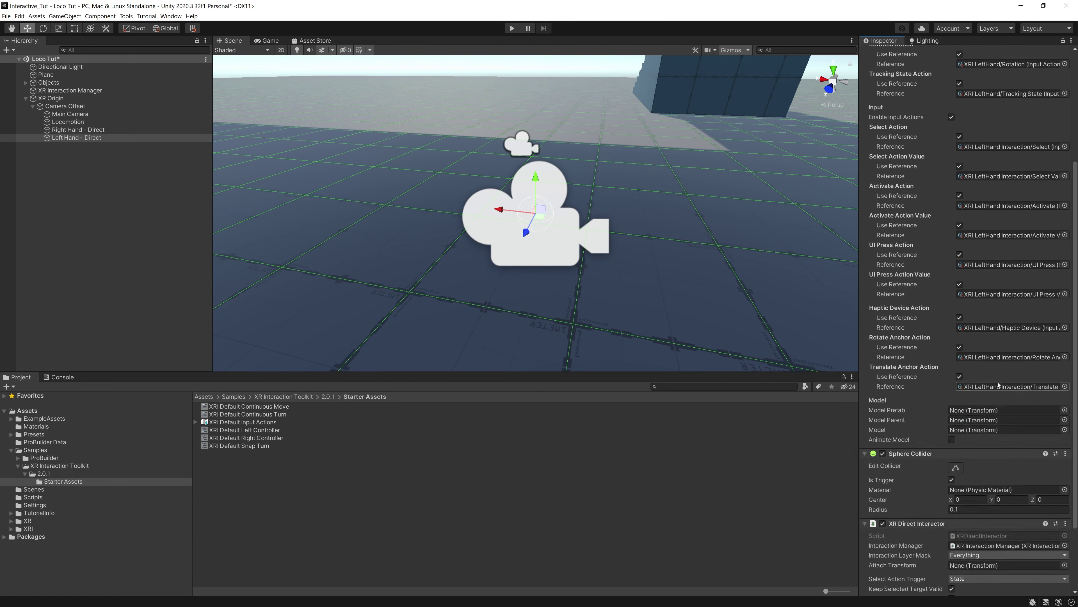
scroll(570, 156, down, 3)
alt+drag(570, 156, 447, 91)
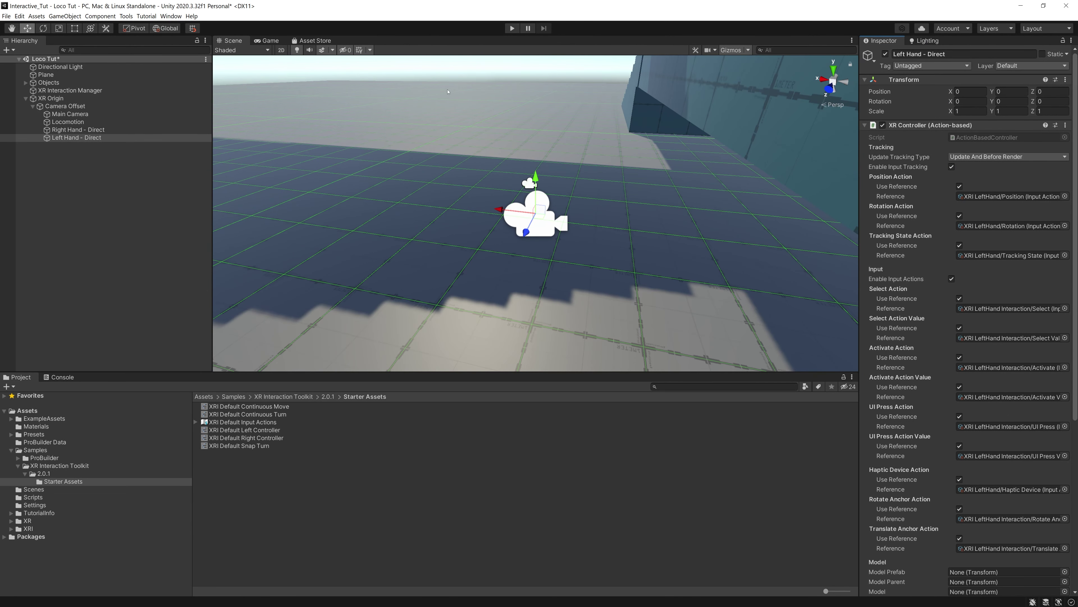
click(77, 129)
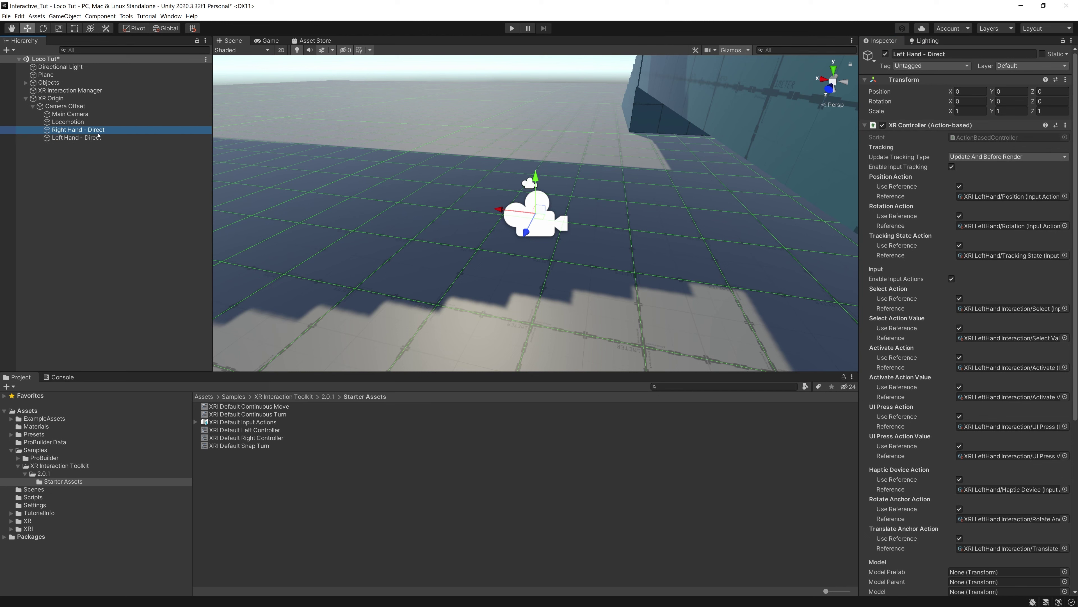
click(123, 138)
click(126, 130)
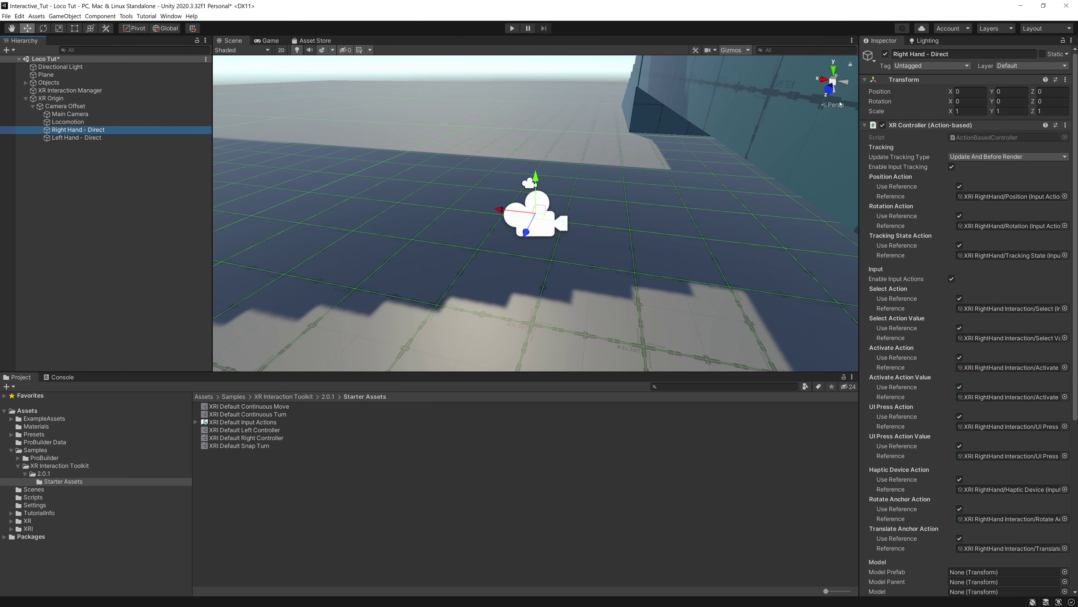
Step: Enable Hide Controller On Select and the On Select Entered audio event on the XR Direct Interactor of both hands
key(Down)
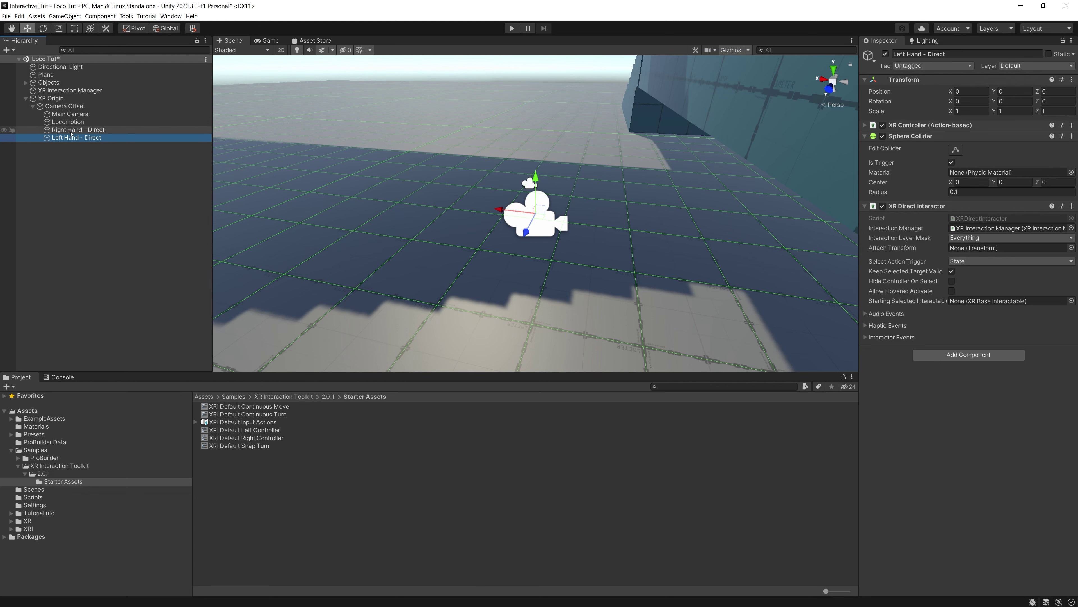
ctrl+click(87, 130)
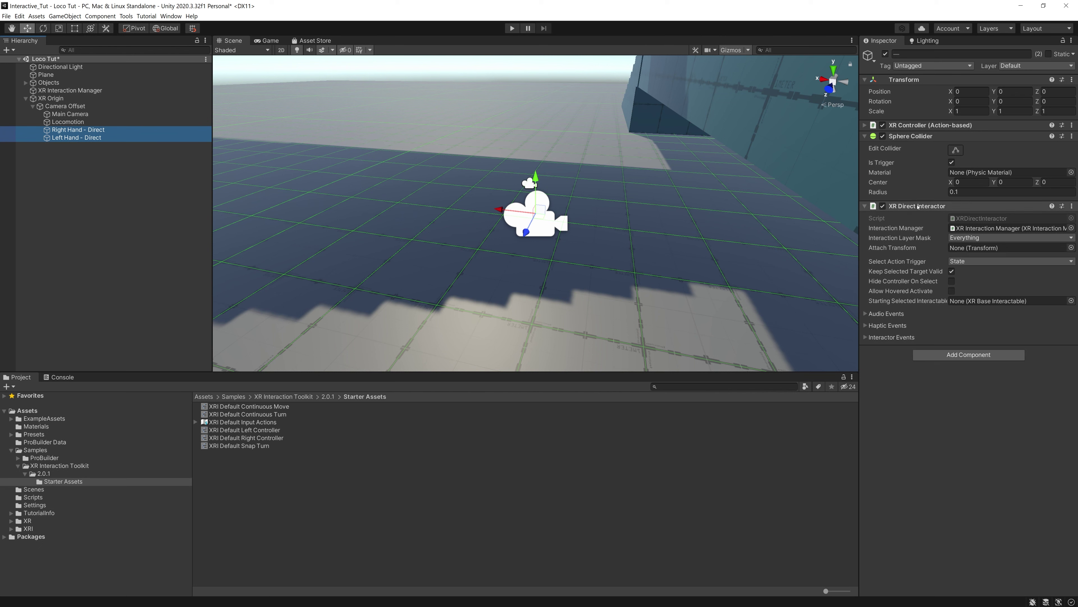
click(952, 281)
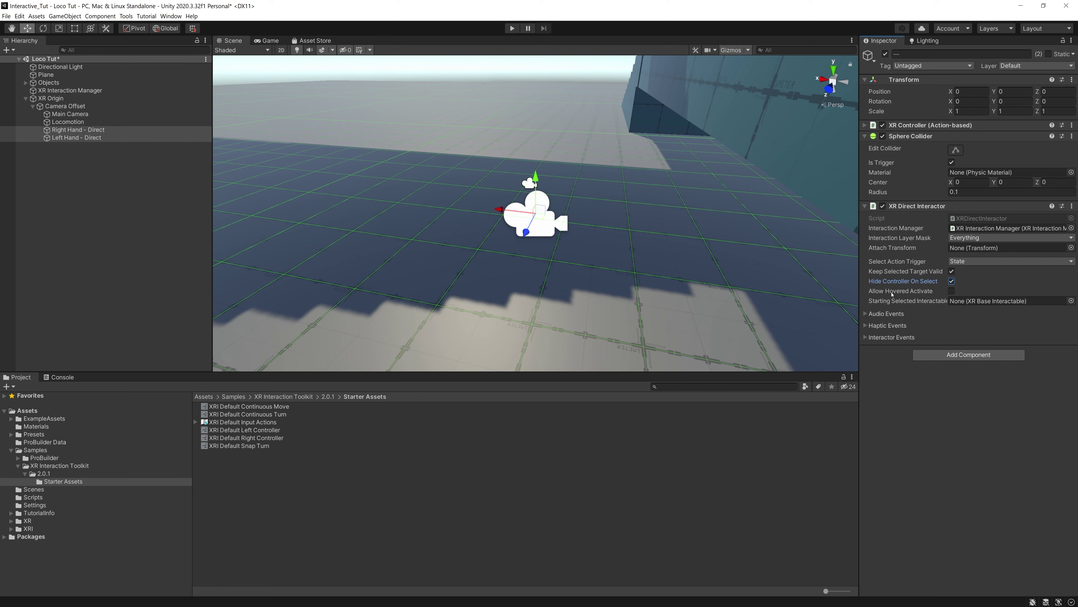
click(866, 314)
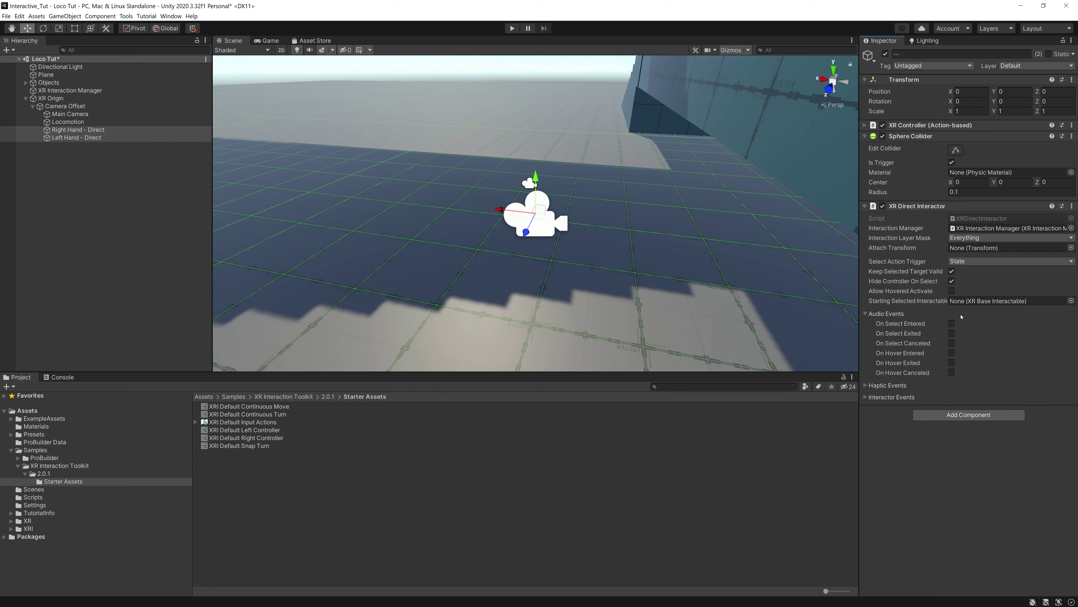
click(952, 323)
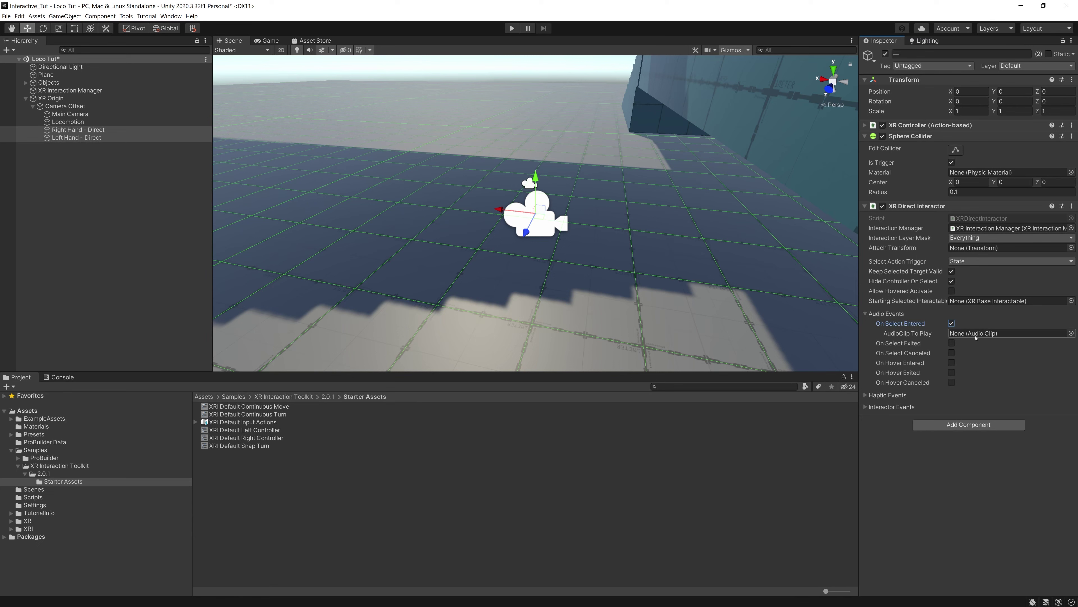
click(867, 313)
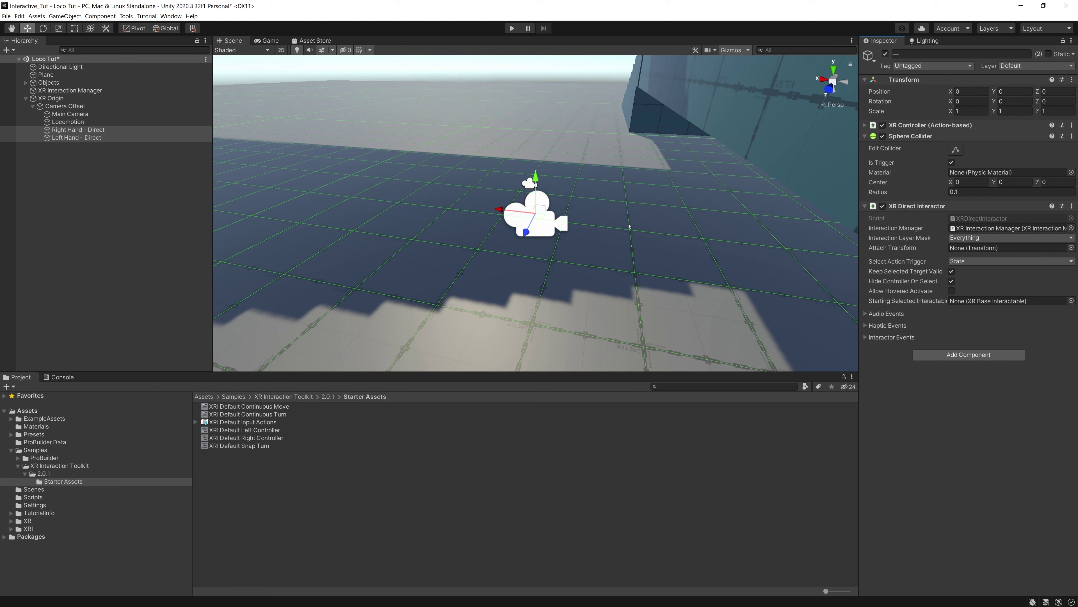
Step: Add a 3D sphere at the scene's root level and rename it Hands
click(26, 98)
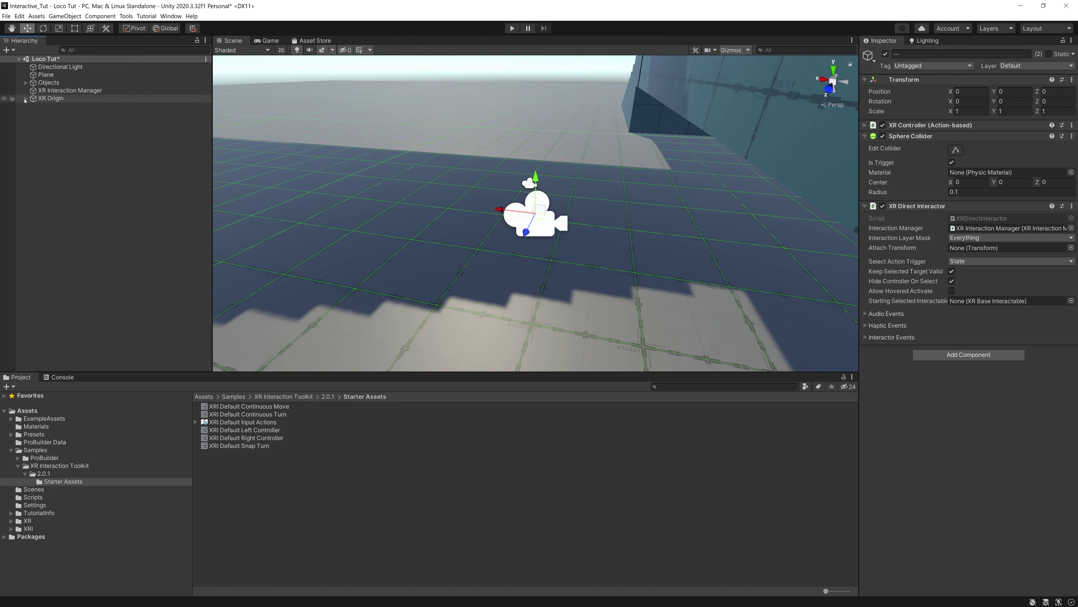
right_click(62, 153)
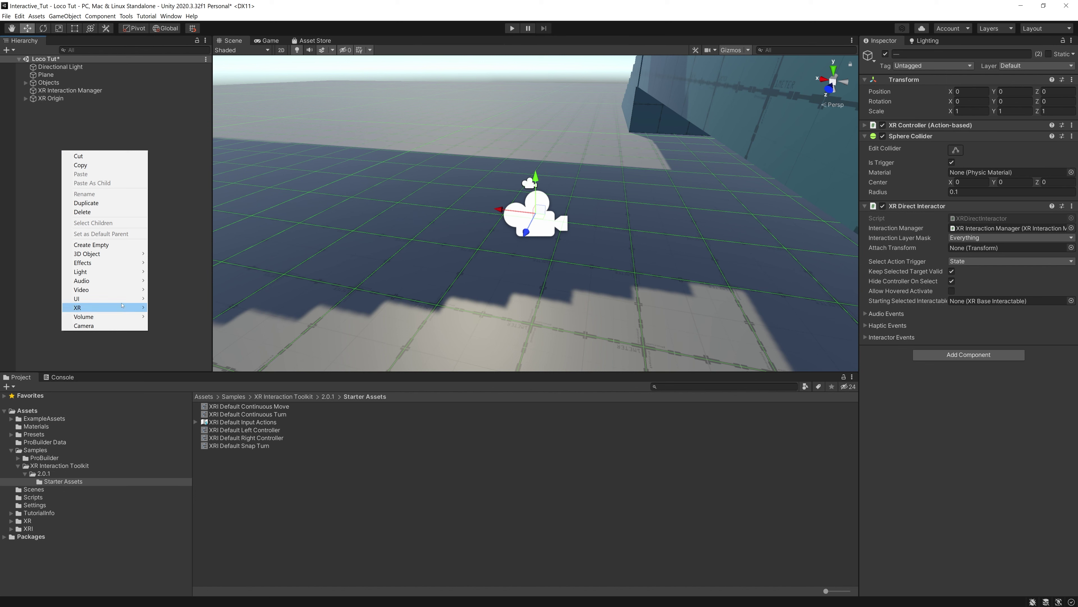
mouse_move(122, 300)
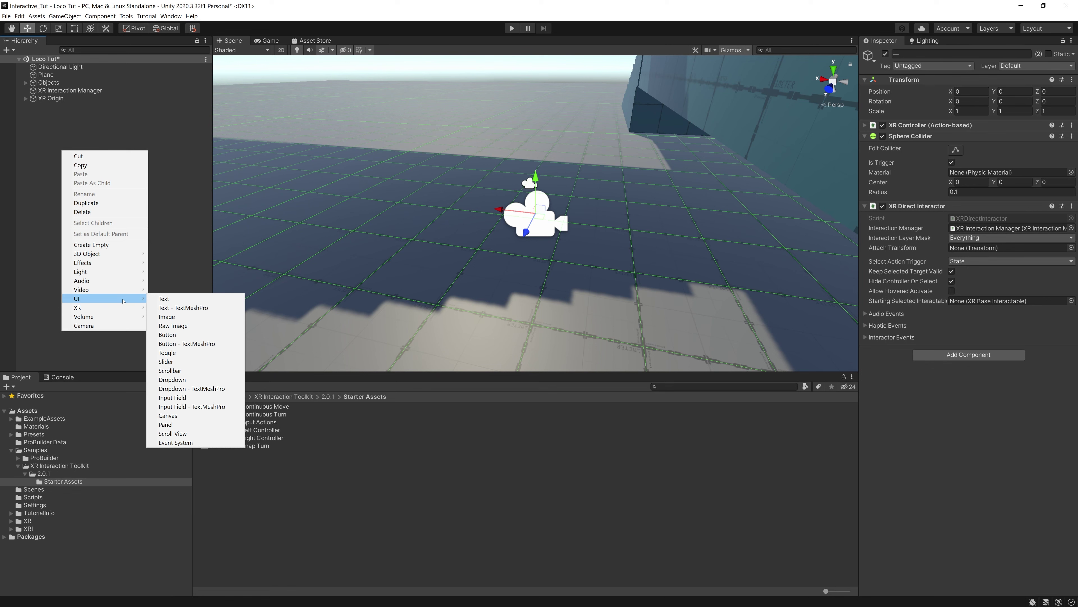
mouse_move(129, 261)
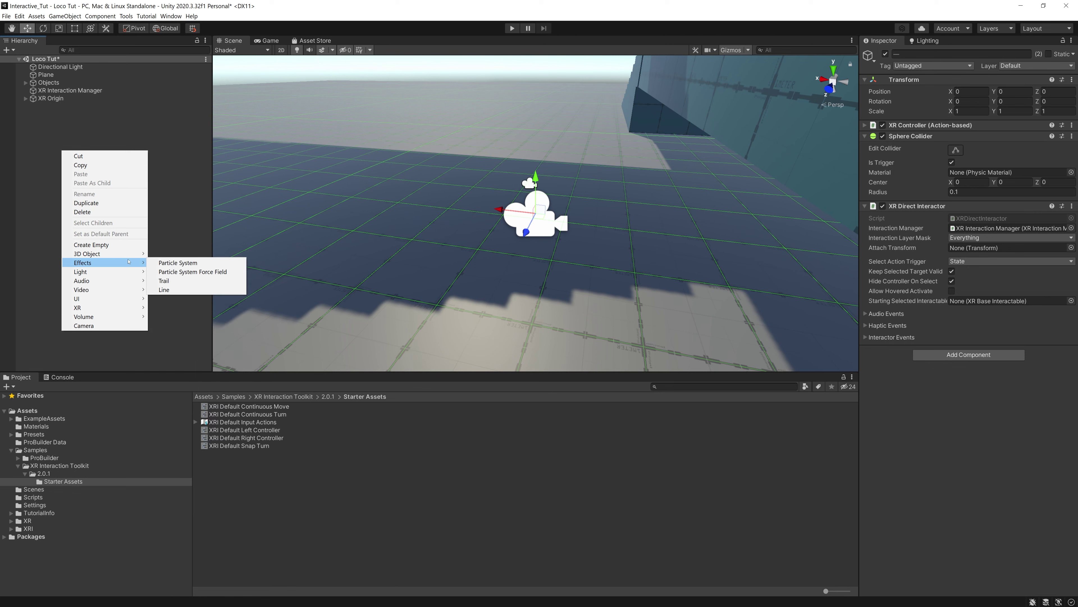
right_click(171, 160)
mouse_move(232, 264)
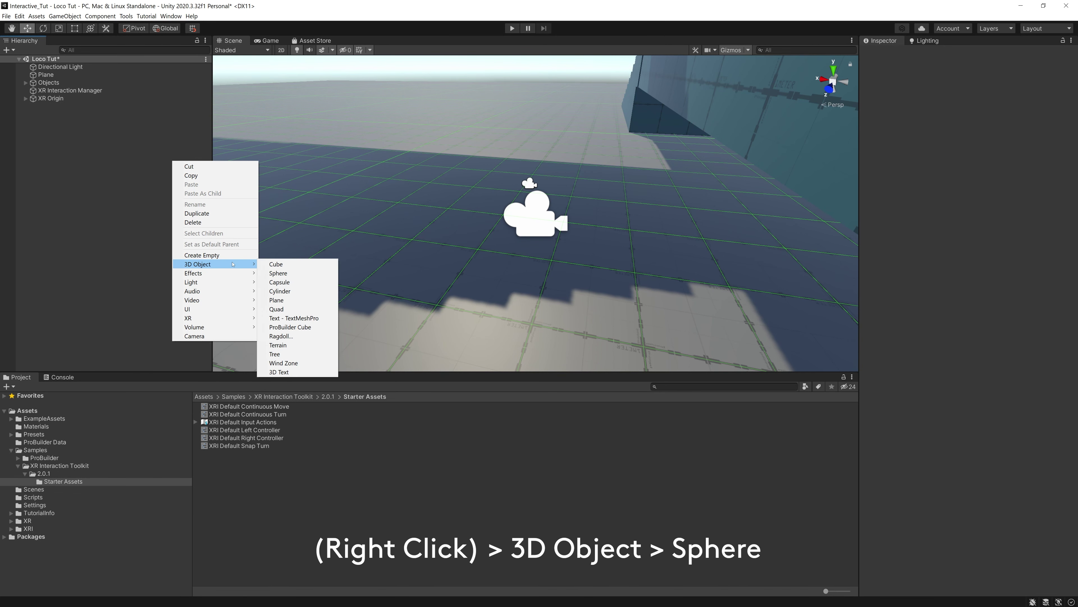
click(312, 274)
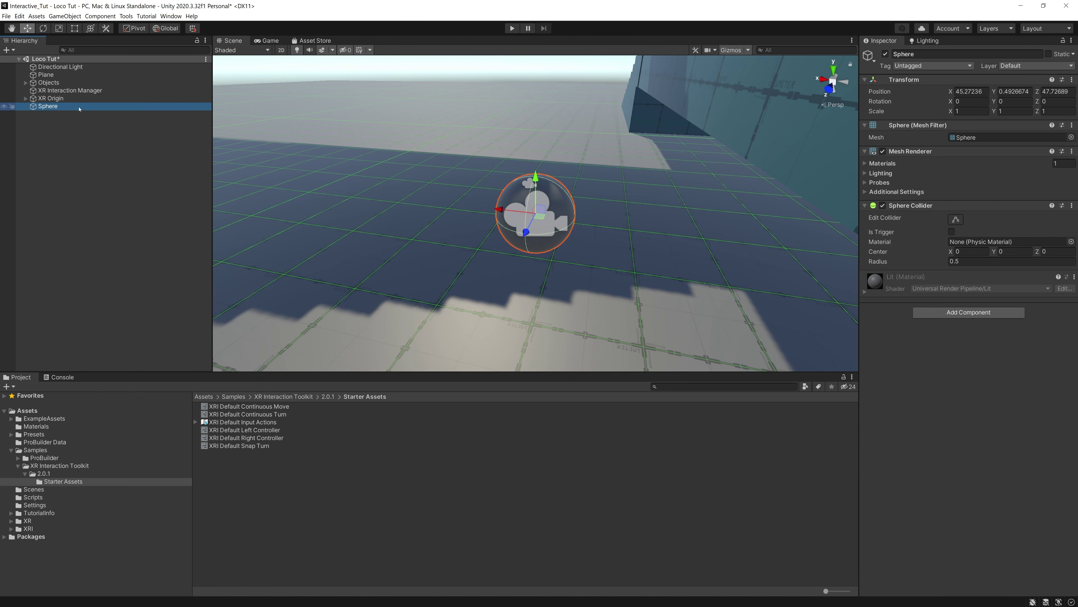
click(79, 109)
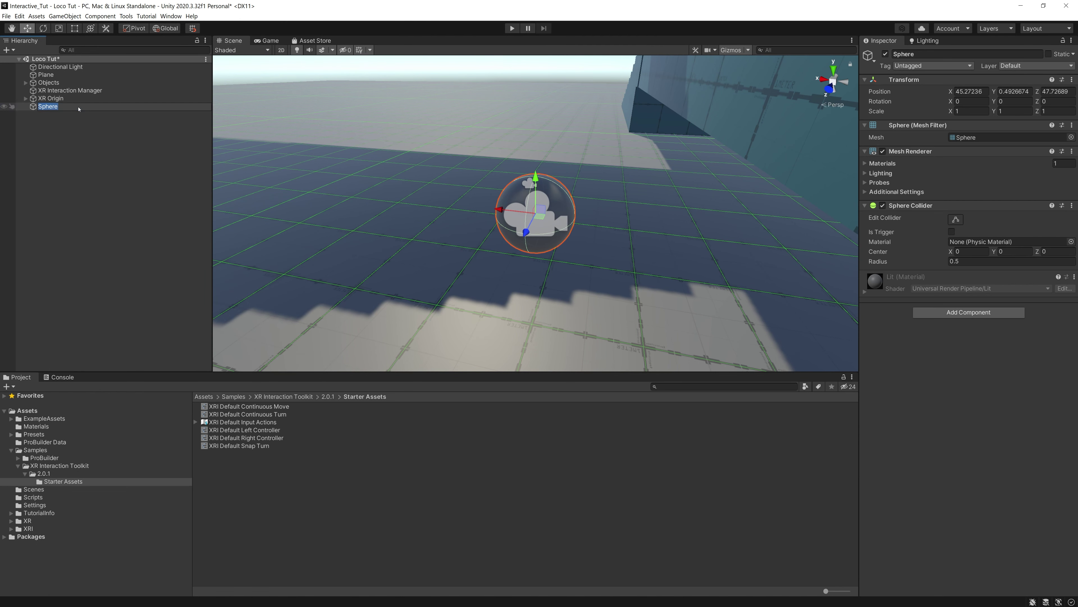
text(Hands)
key(Return)
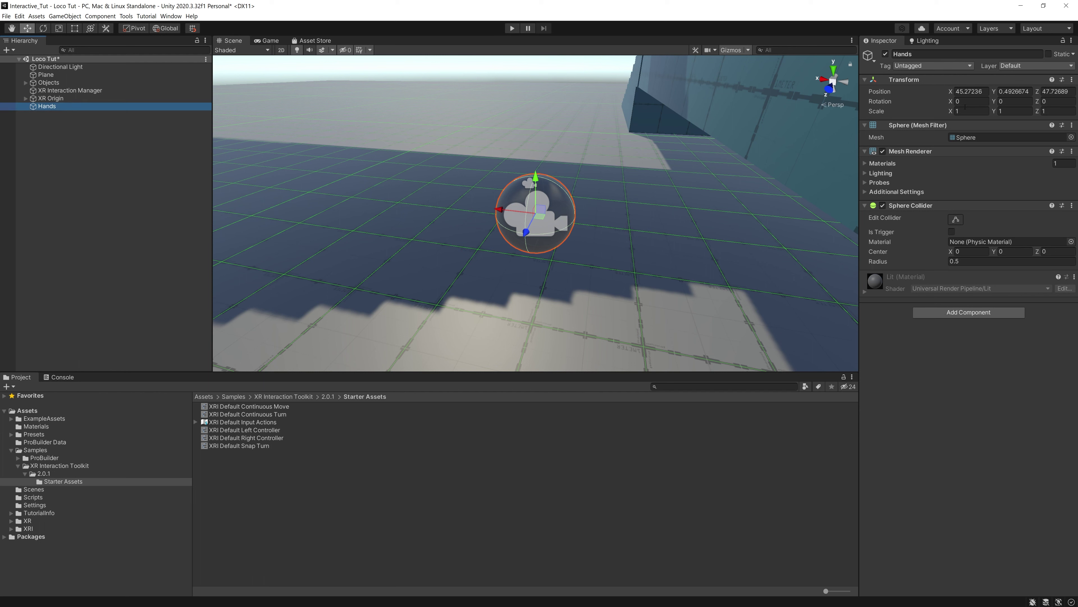
Step: Set the scale of the Hands sphere to 0.1 on the X, Y and Z axes
click(977, 111)
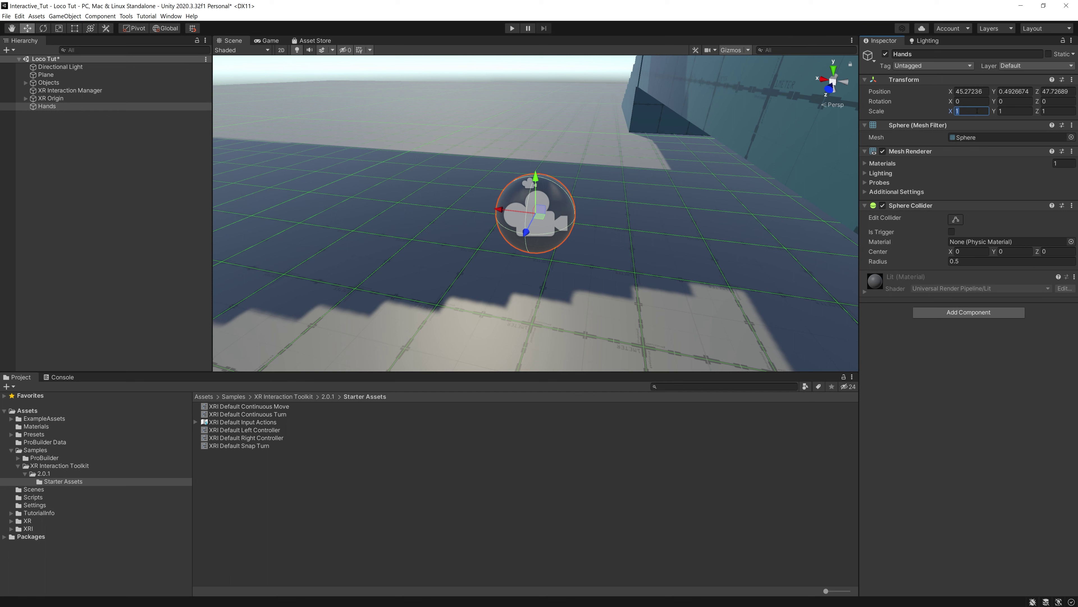
text(0.1)
key(Tab)
text(0.1)
key(Tab)
text(0.1)
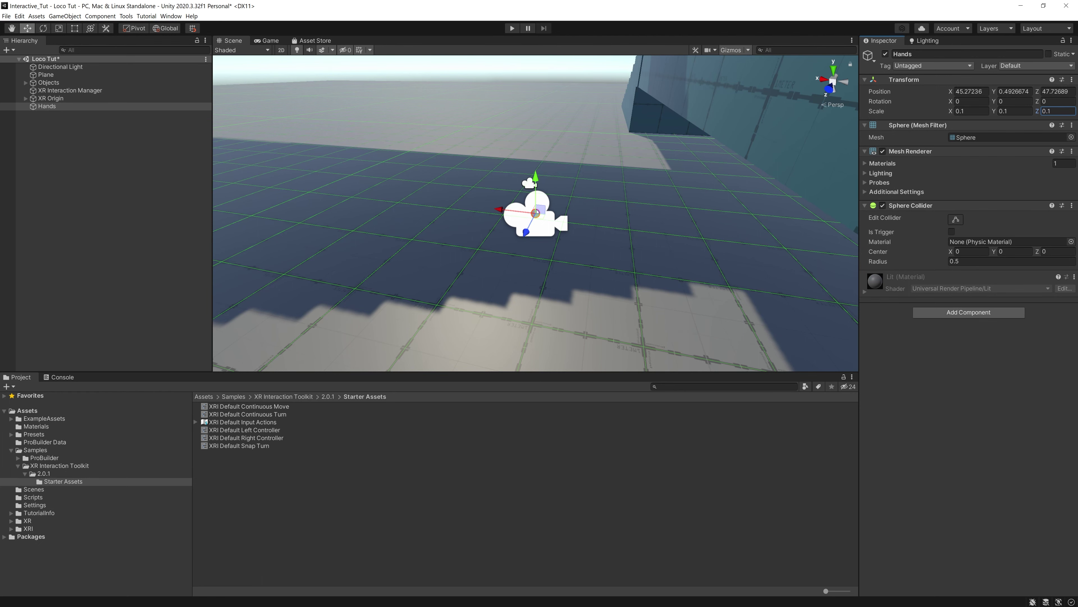
Step: Remove the Sphere Collider component from the Hands sphere
text(f)
alt+drag(560, 198, 688, 212)
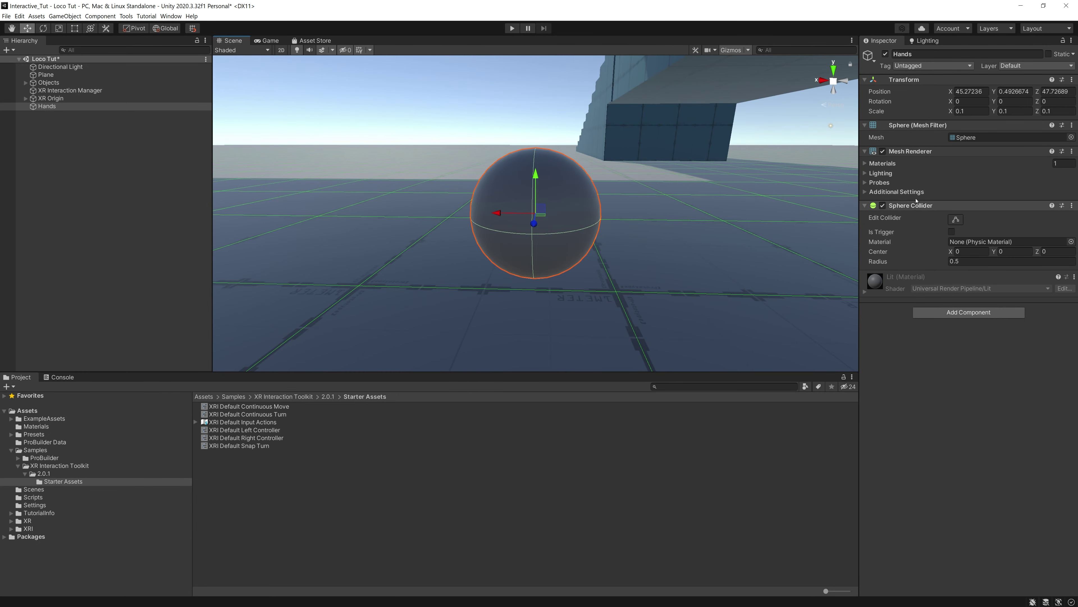
click(1072, 205)
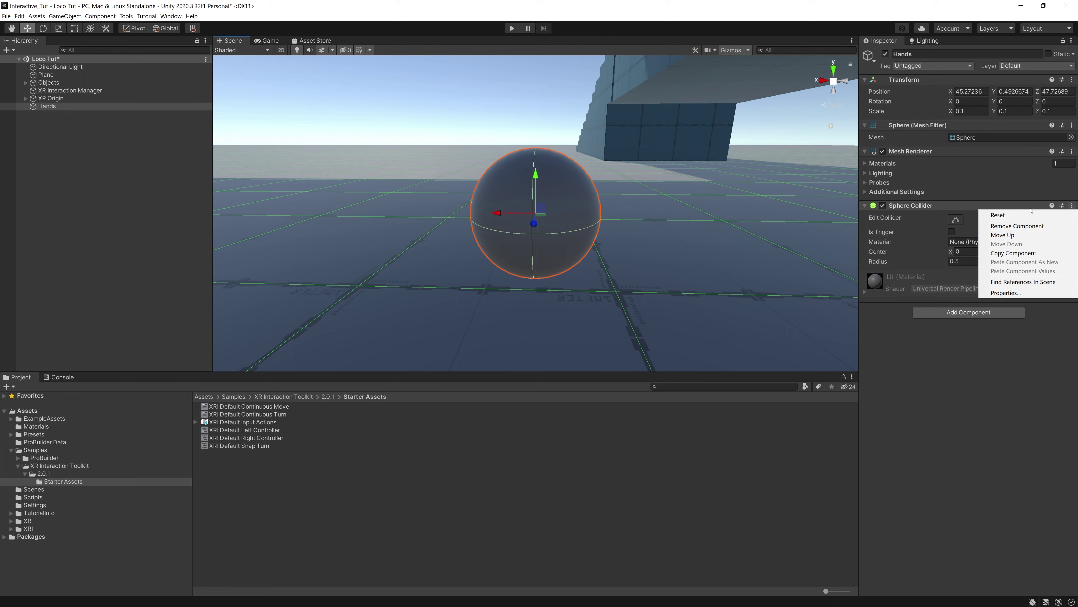
click(1046, 224)
alt+drag(680, 213, 631, 172)
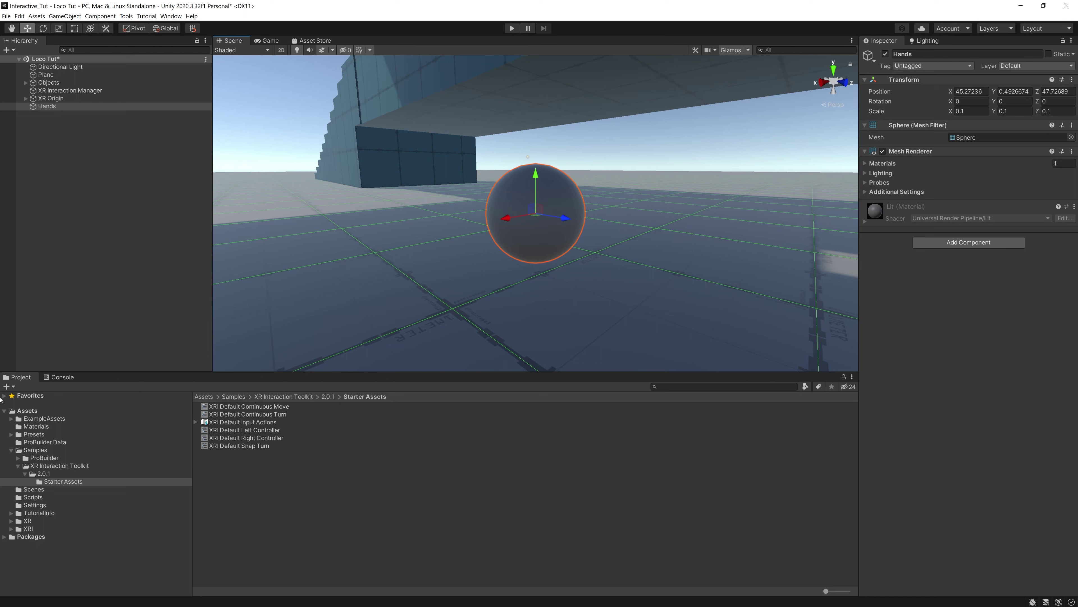
Step: Create a new material named Hands Yellow in the Materials folder
click(11, 450)
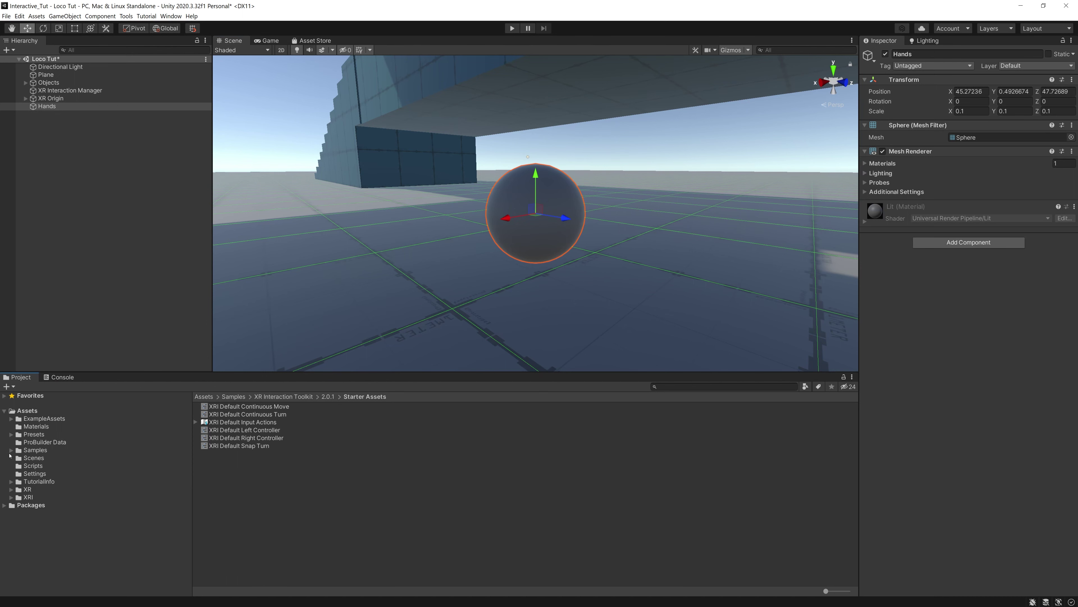
click(28, 427)
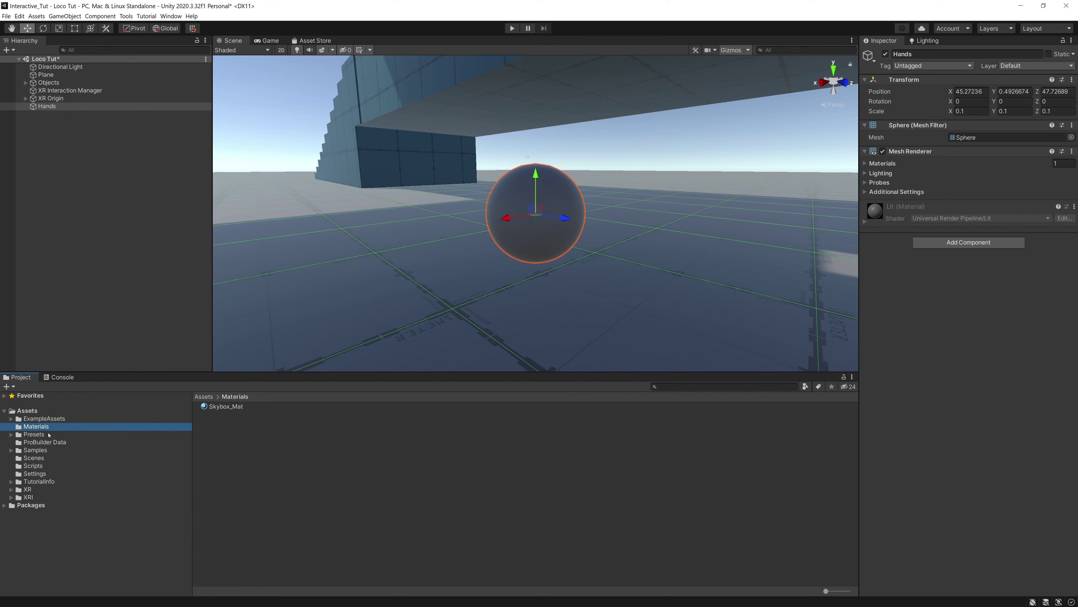
right_click(229, 433)
mouse_move(316, 218)
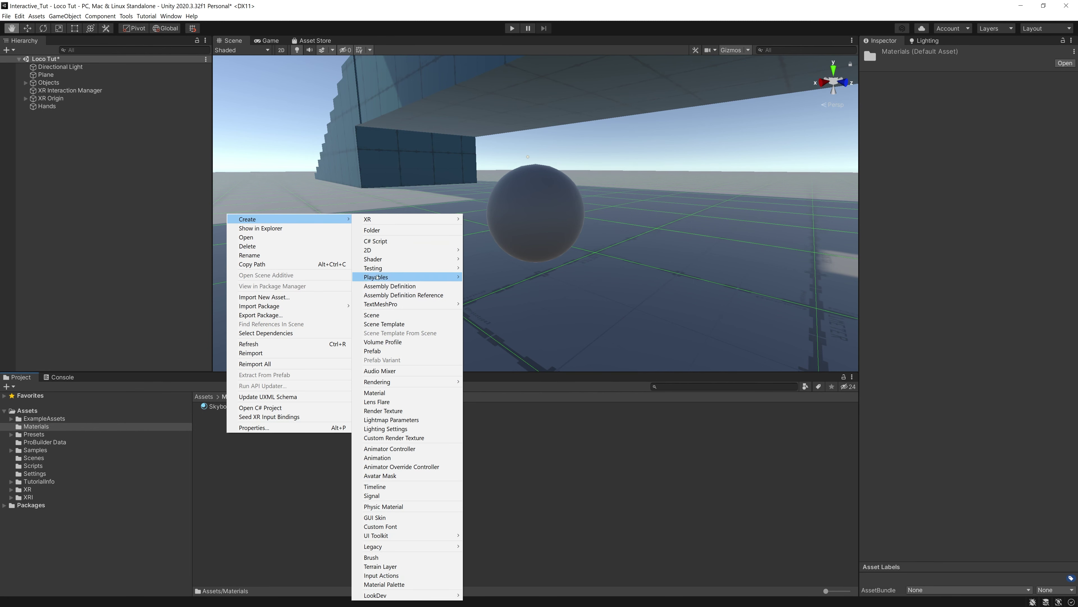
click(397, 393)
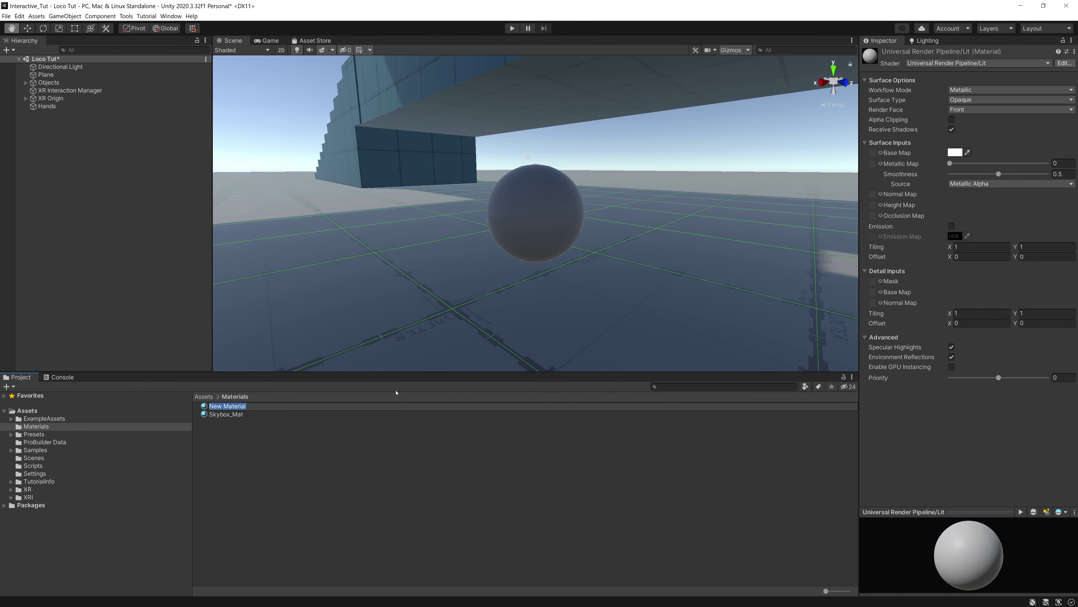
text(Hands Yellow)
key(Return)
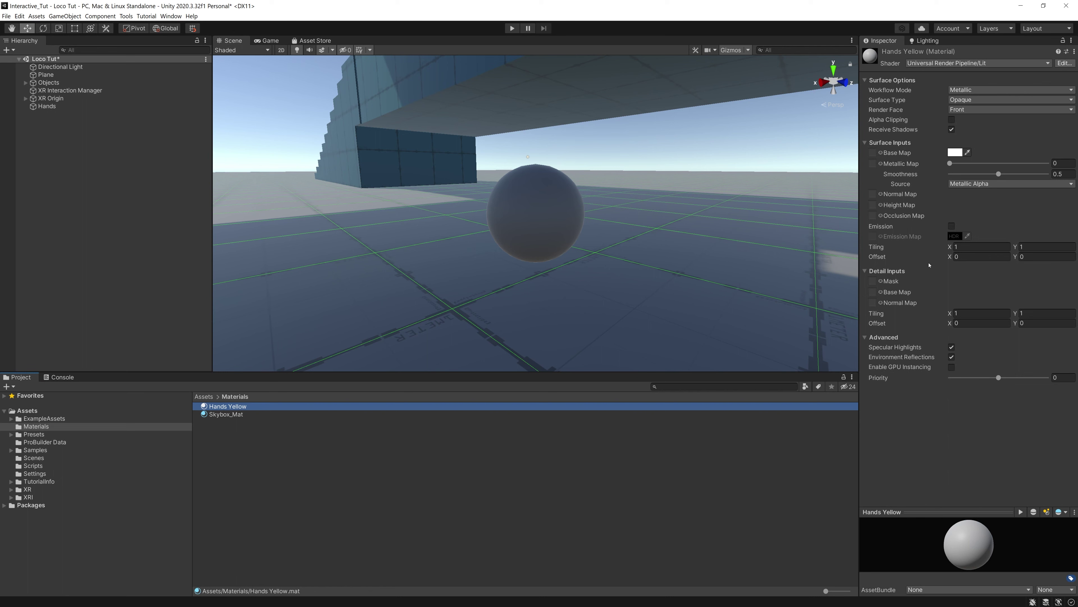
Step: Set the Hands Yellow material's Base Map colour to golden yellow and apply the material to the Hands sphere
click(958, 153)
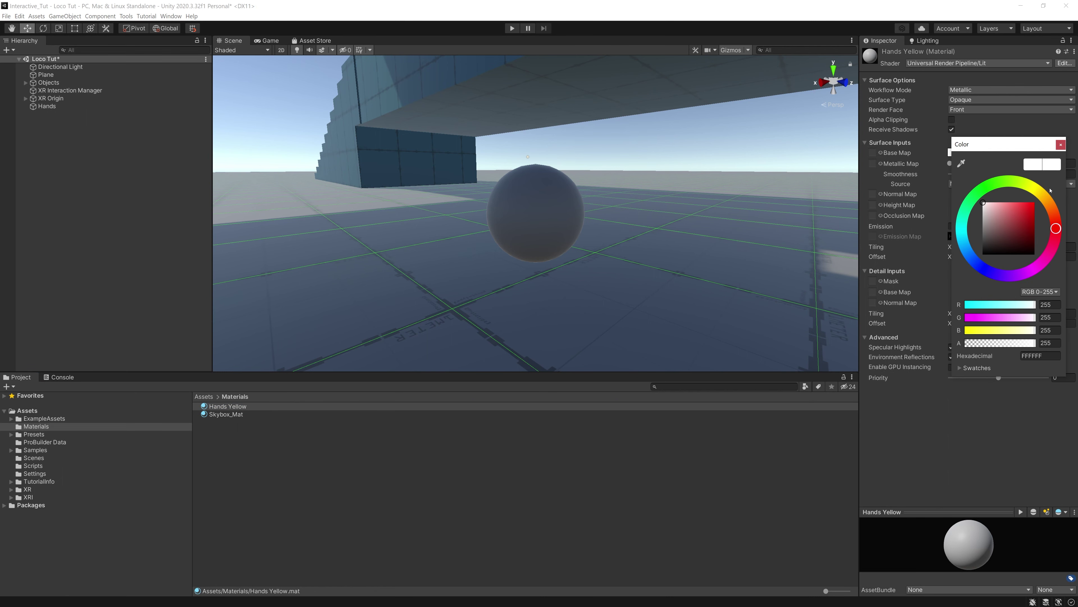
click(1034, 187)
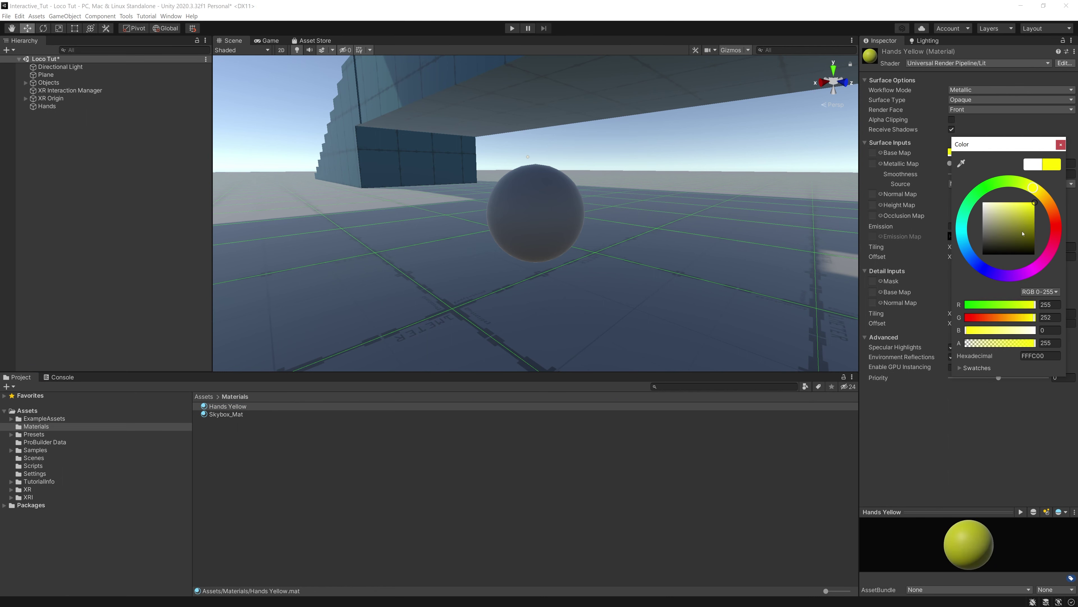
drag(1050, 248, 1062, 269)
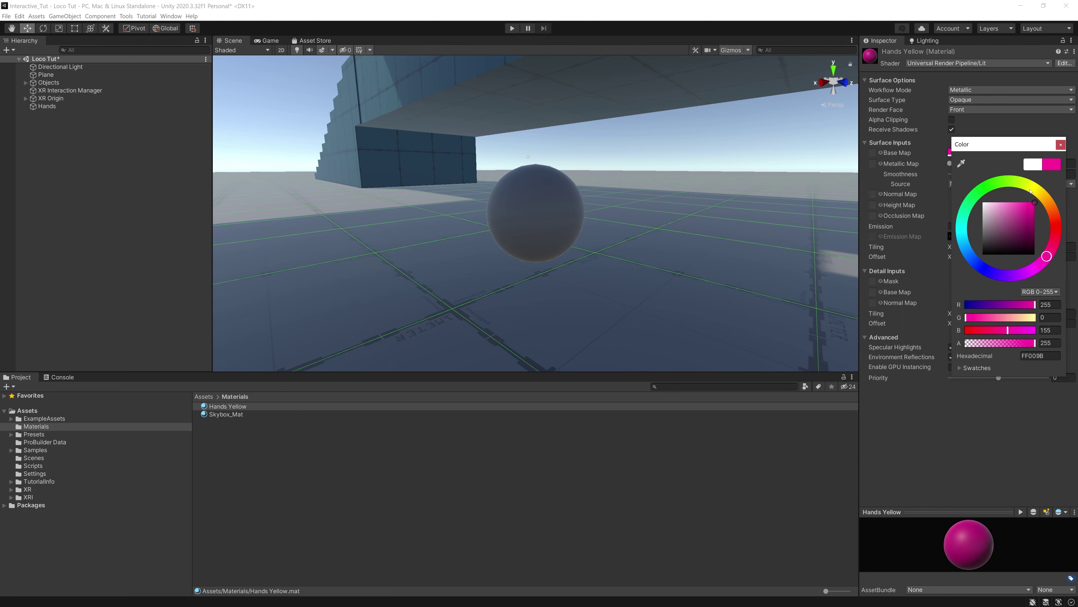
drag(1056, 245, 1047, 184)
click(1061, 145)
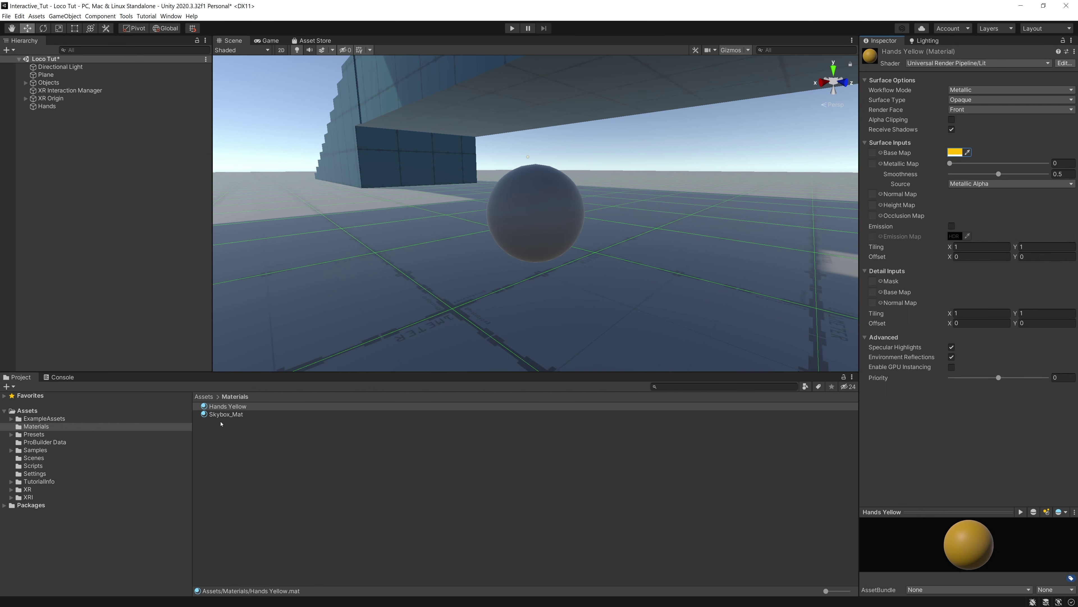
drag(222, 409, 516, 222)
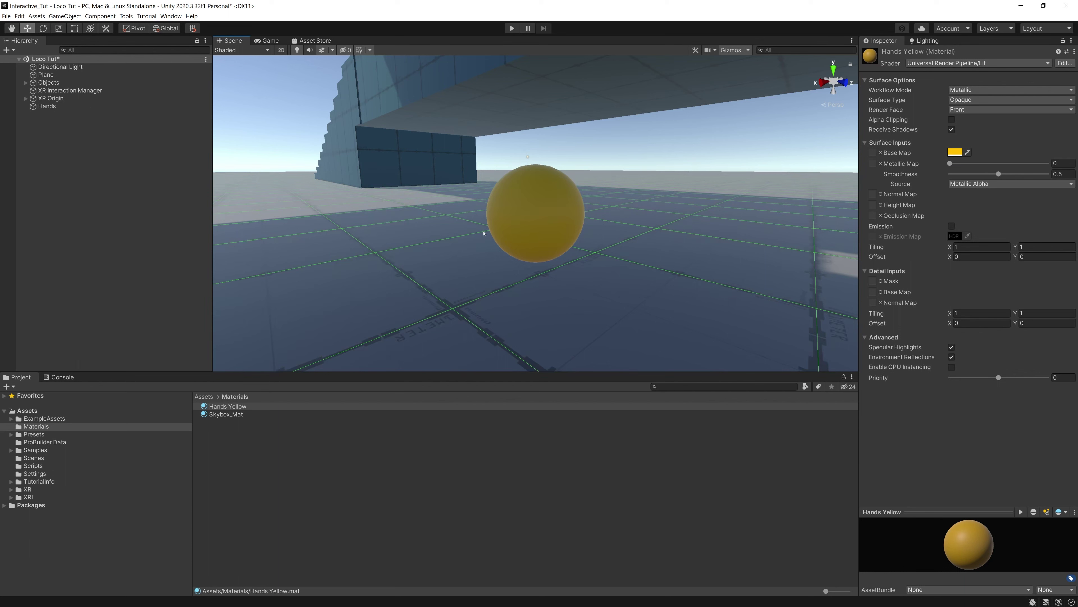
Step: Set the position of the Hands sphere to 0 on the X, Y and Z axes
click(48, 107)
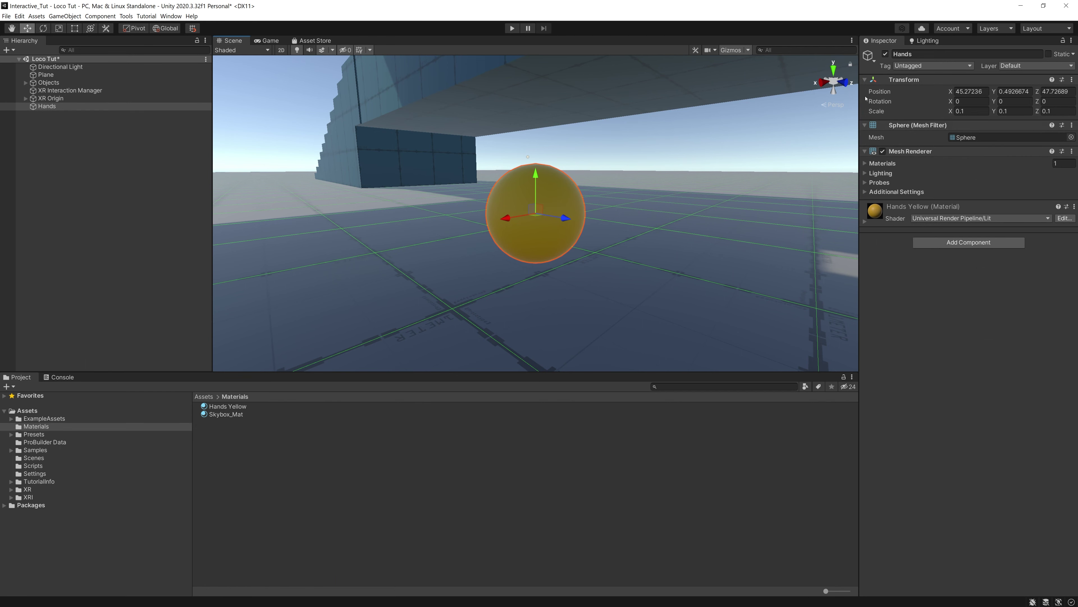
click(969, 91)
click(968, 91)
double_click(968, 91)
key(ctrl+a)
text(0)
key(Tab)
text(0)
key(Tab)
text(0)
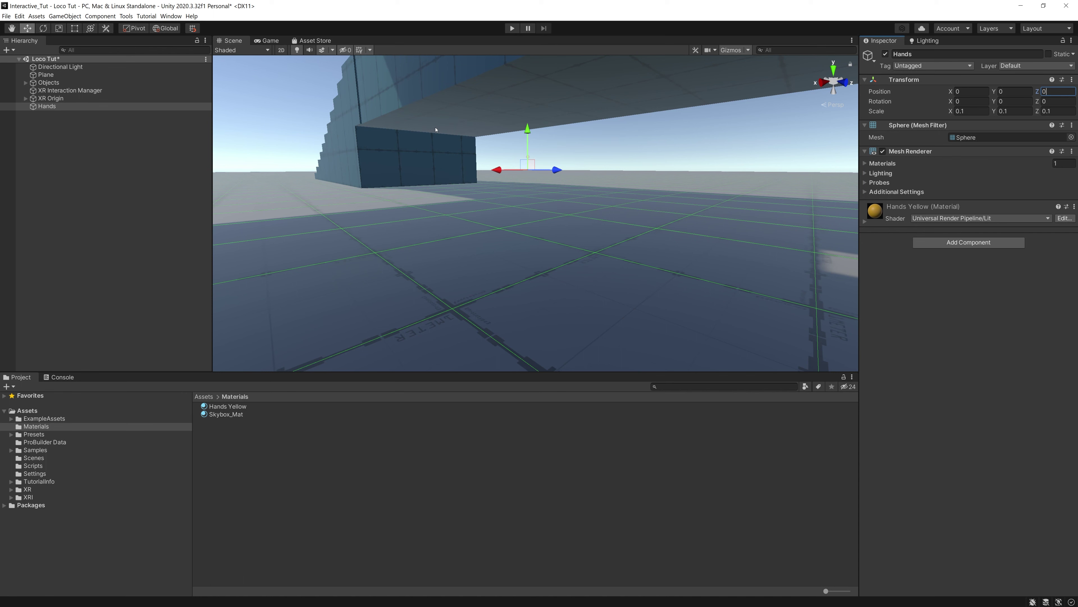
Step: Create a new folder named Prefabs in the Assets folder
right_click(37, 414)
mouse_move(46, 199)
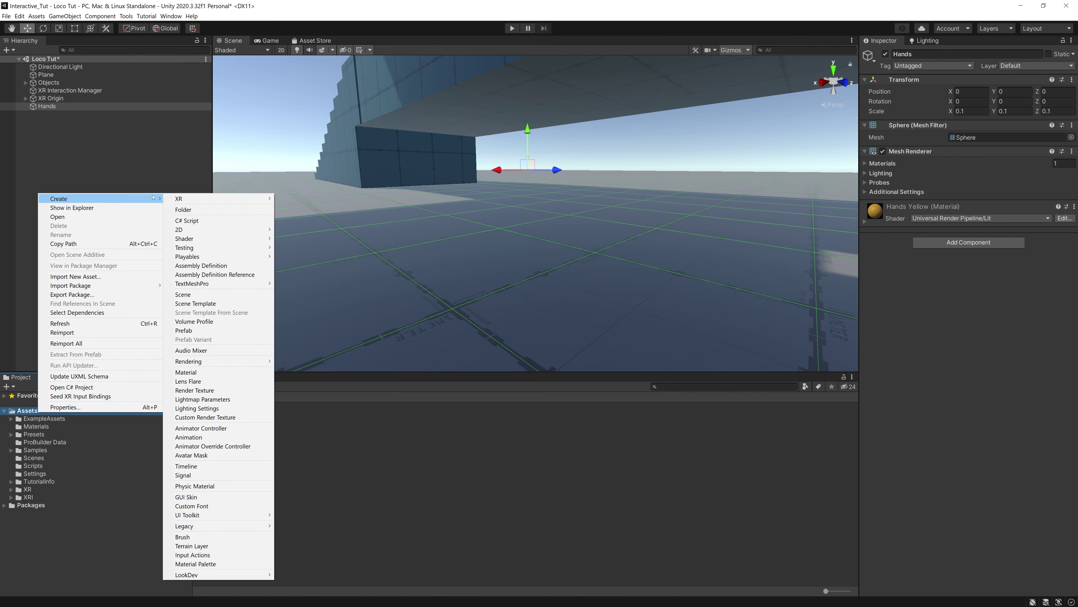
click(186, 198)
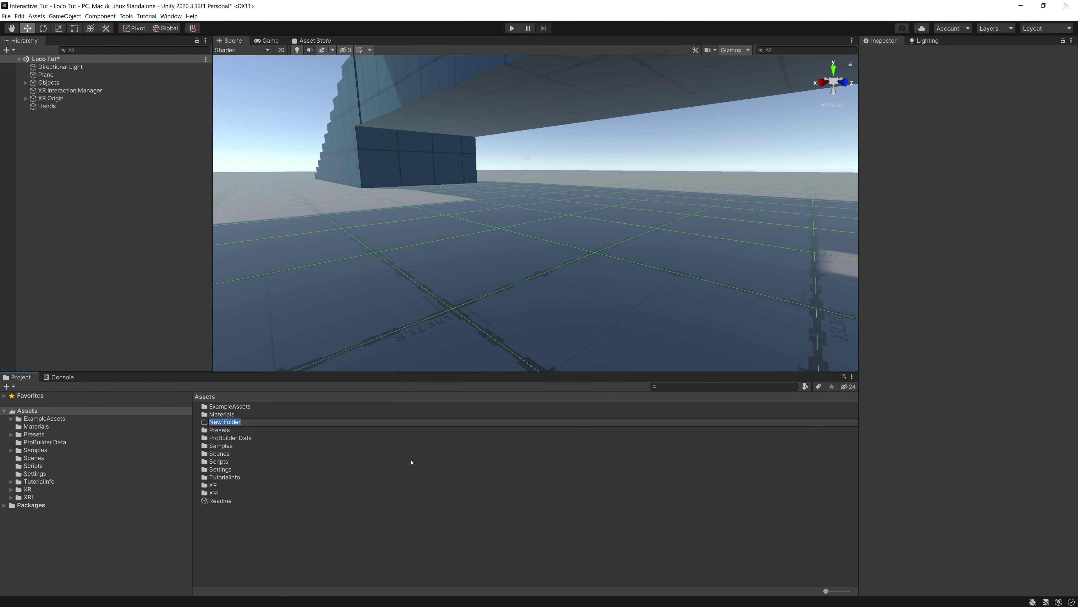
text(Prefabs)
key(Return)
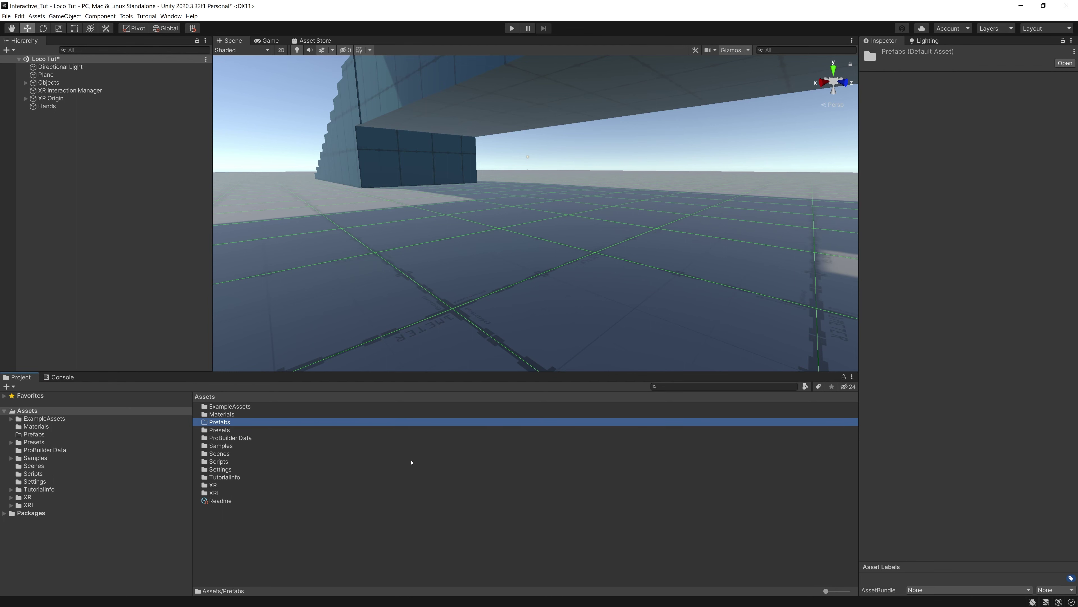
Step: Save the Hands sphere as a prefab in the Prefabs folder and delete its instance from the scene
click(44, 107)
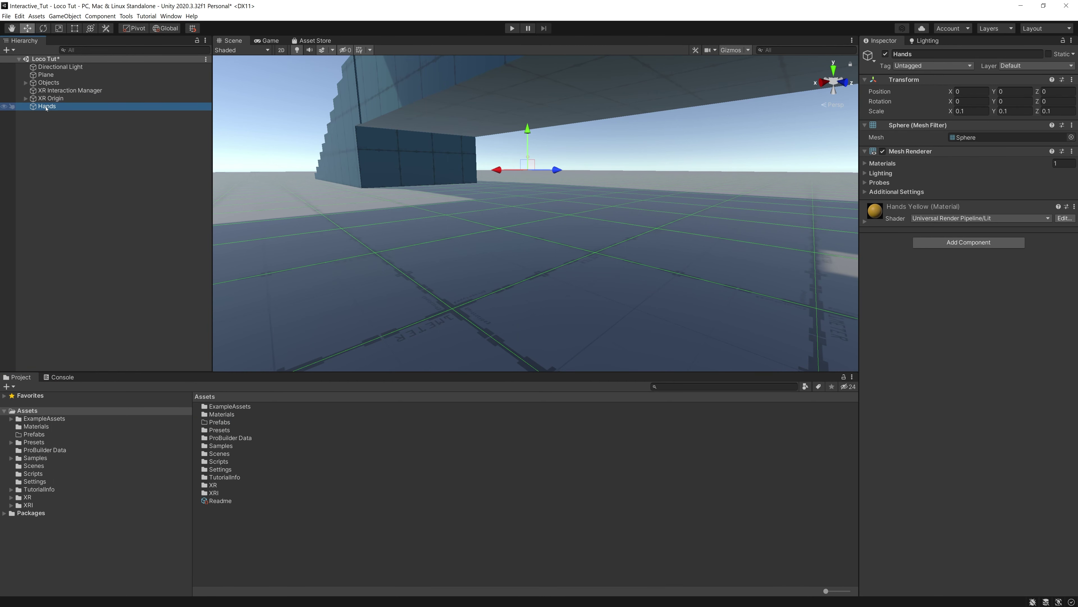
drag(47, 108, 223, 426)
click(47, 107)
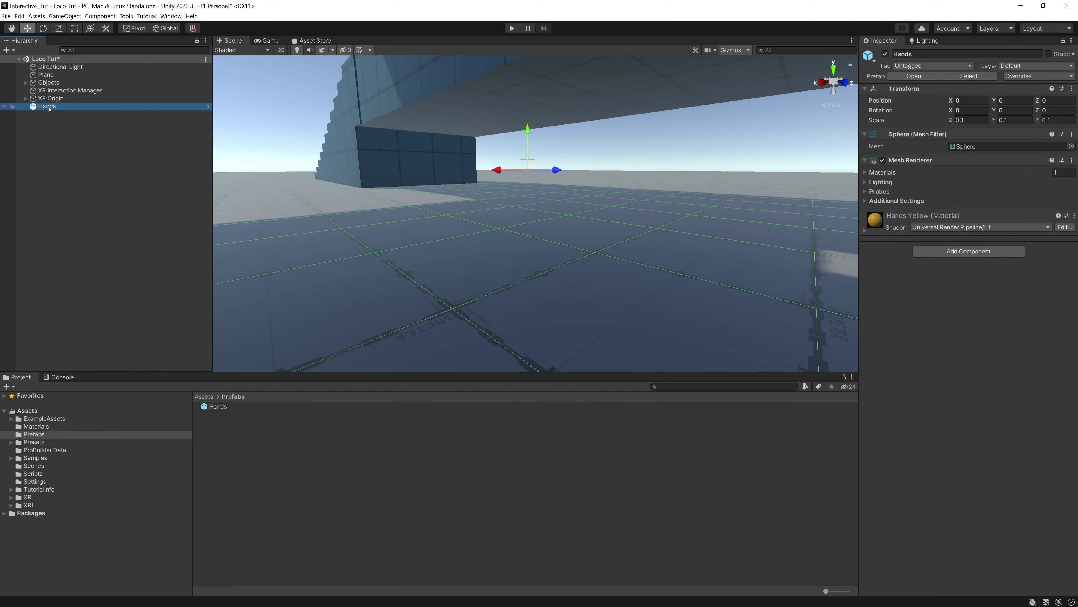
key(Delete)
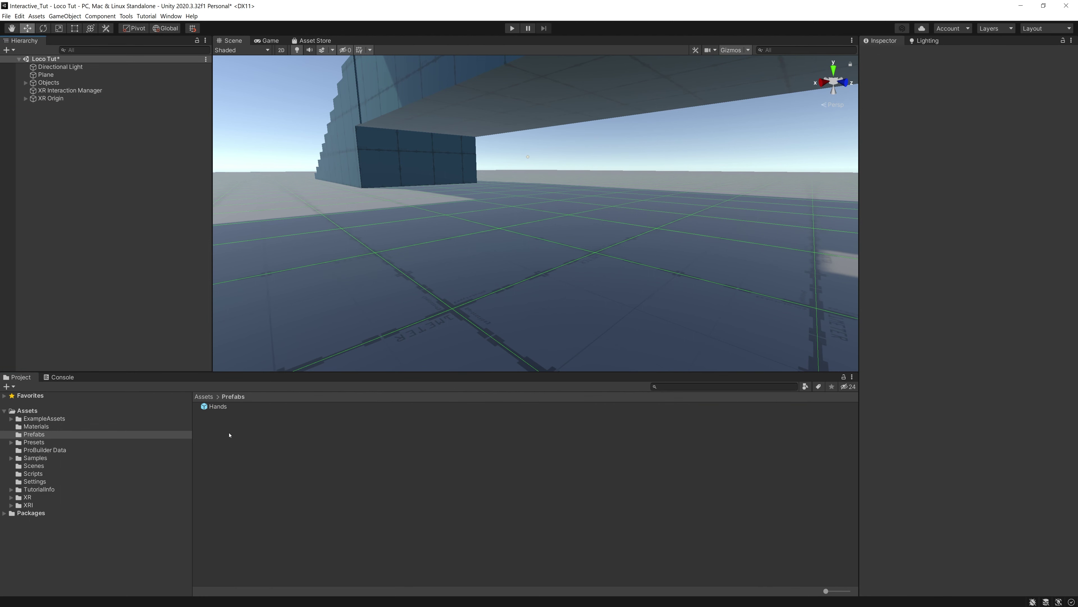
Step: Open the Hands prefab to inspect its sphere and components, and return to the scene
click(223, 407)
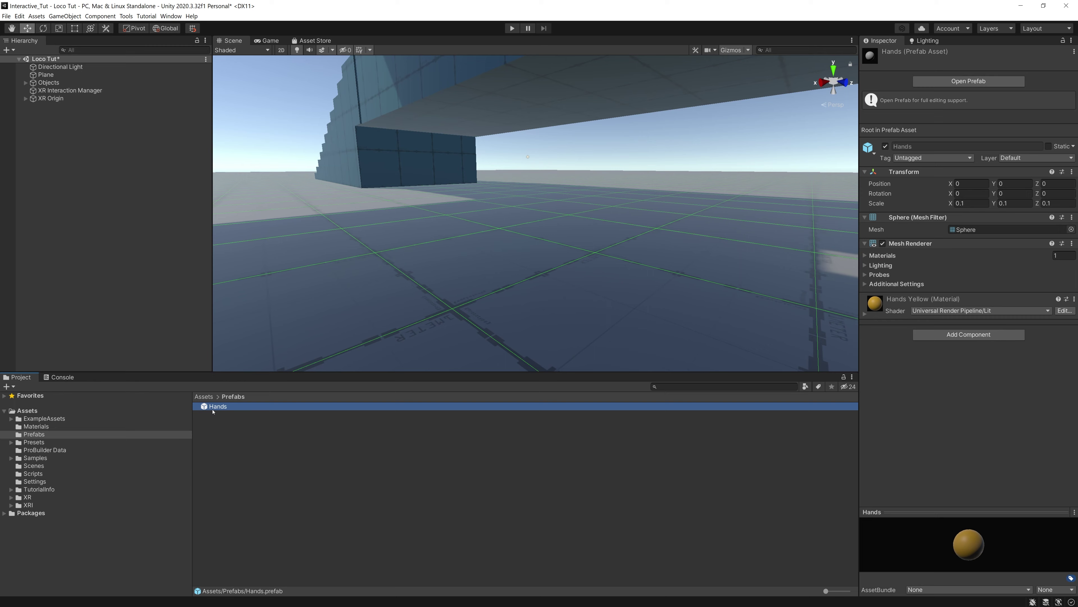
double_click(212, 408)
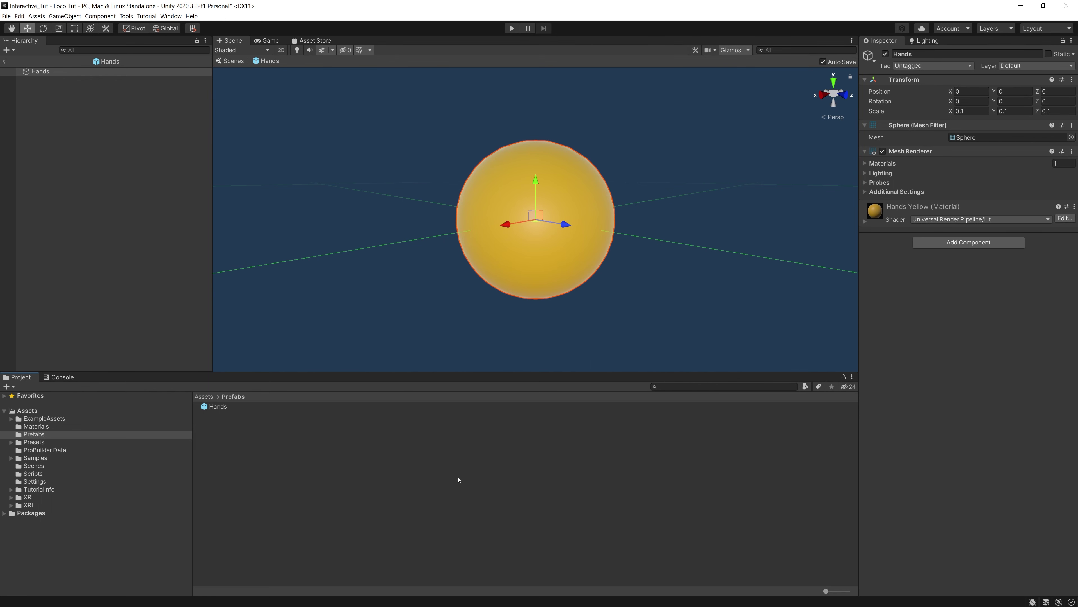
click(227, 61)
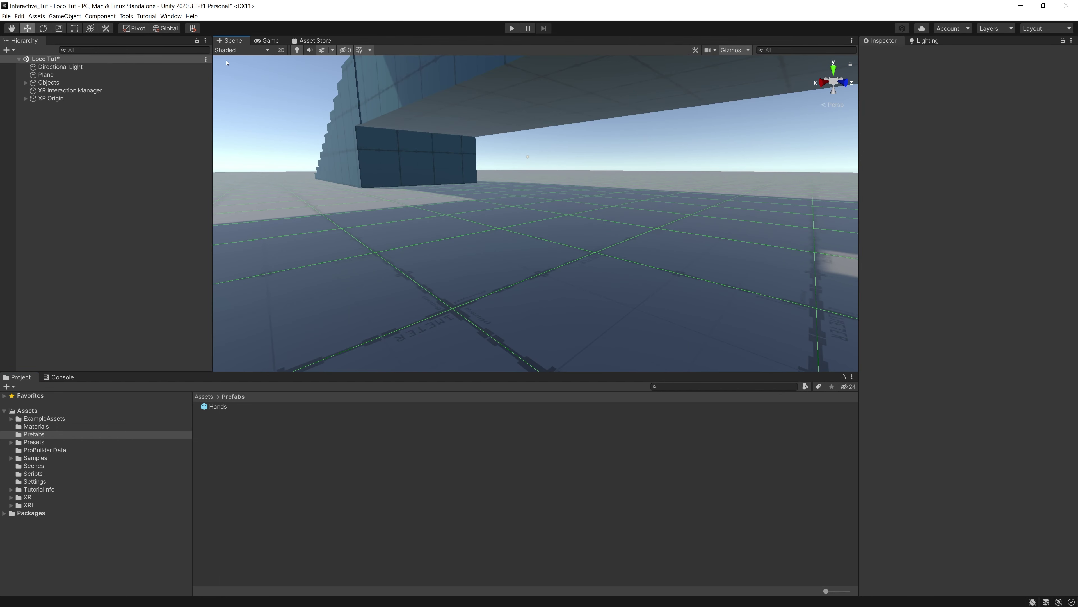
Step: Assign the Hands prefab as the Model Prefab of the Right Hand - Direct and Left Hand - Direct controllers, and play-test the scene
click(48, 82)
click(26, 98)
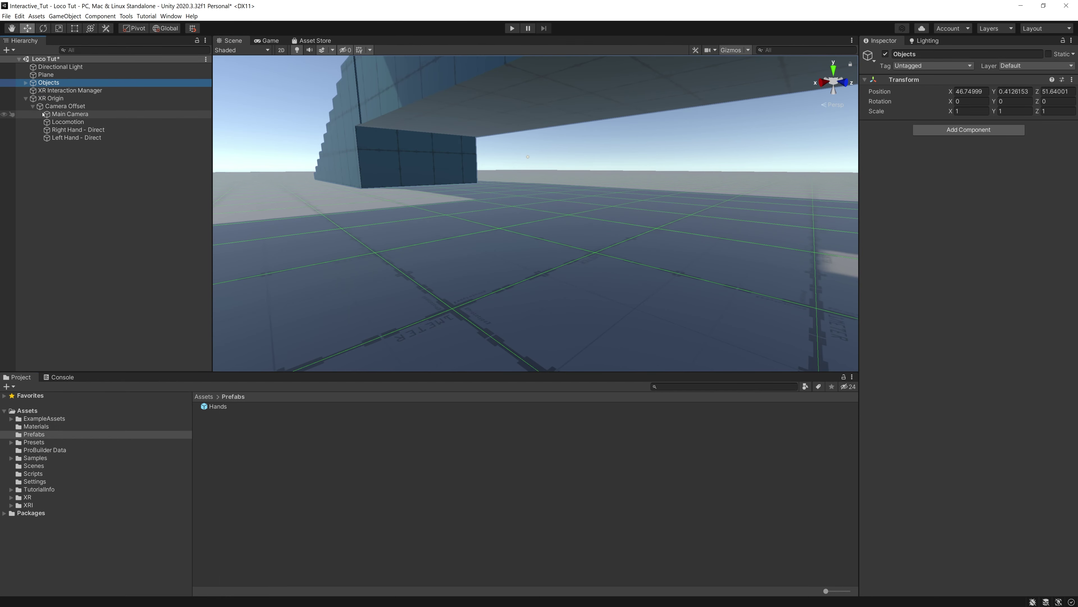
click(111, 138)
ctrl+click(117, 133)
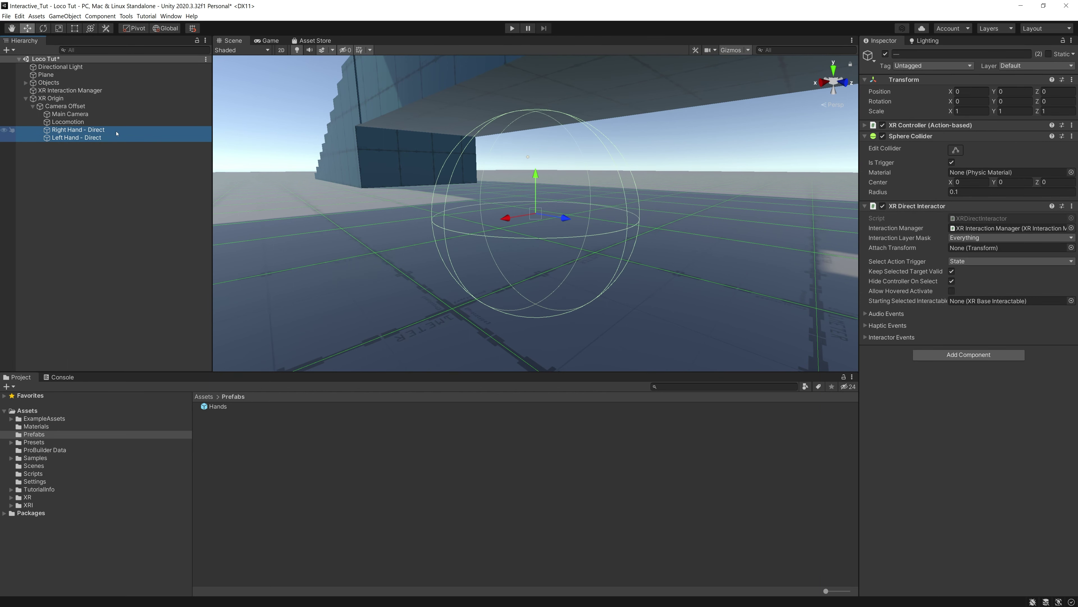
click(869, 126)
scroll(1012, 233, down, 10)
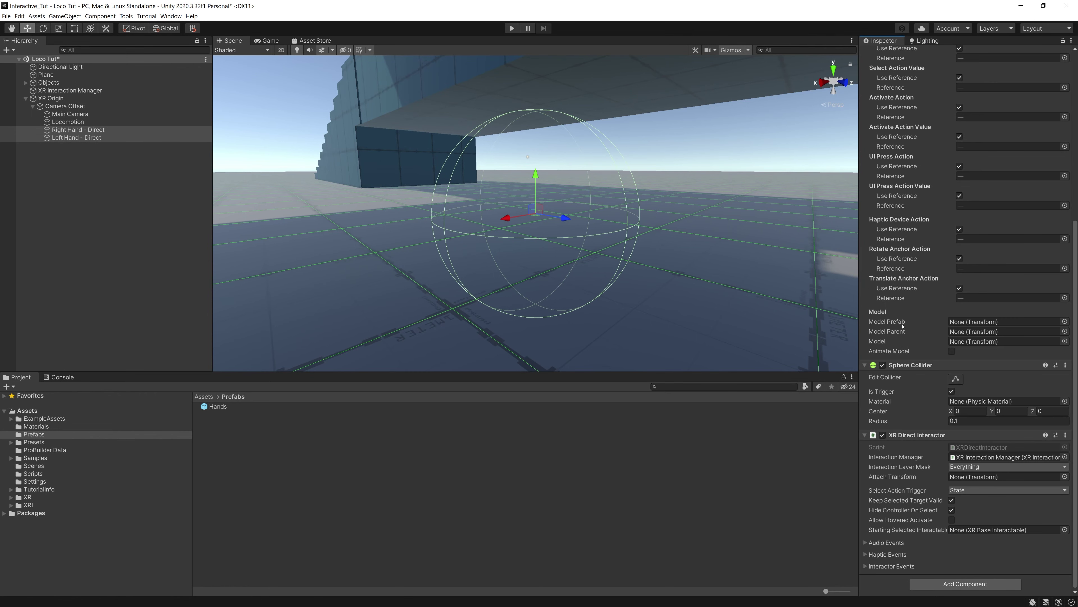
drag(222, 409, 959, 324)
click(512, 28)
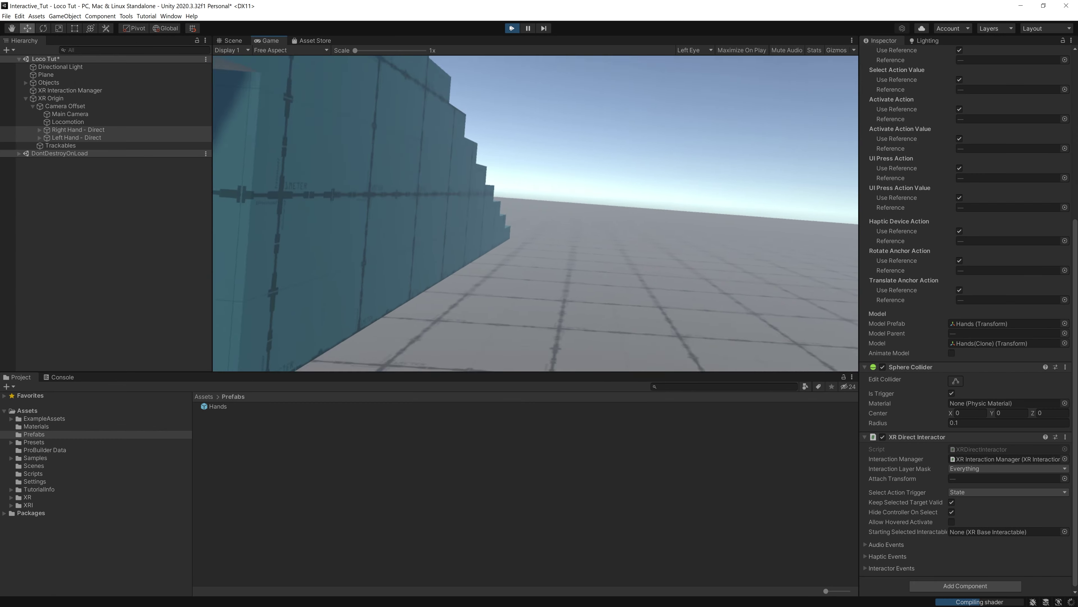
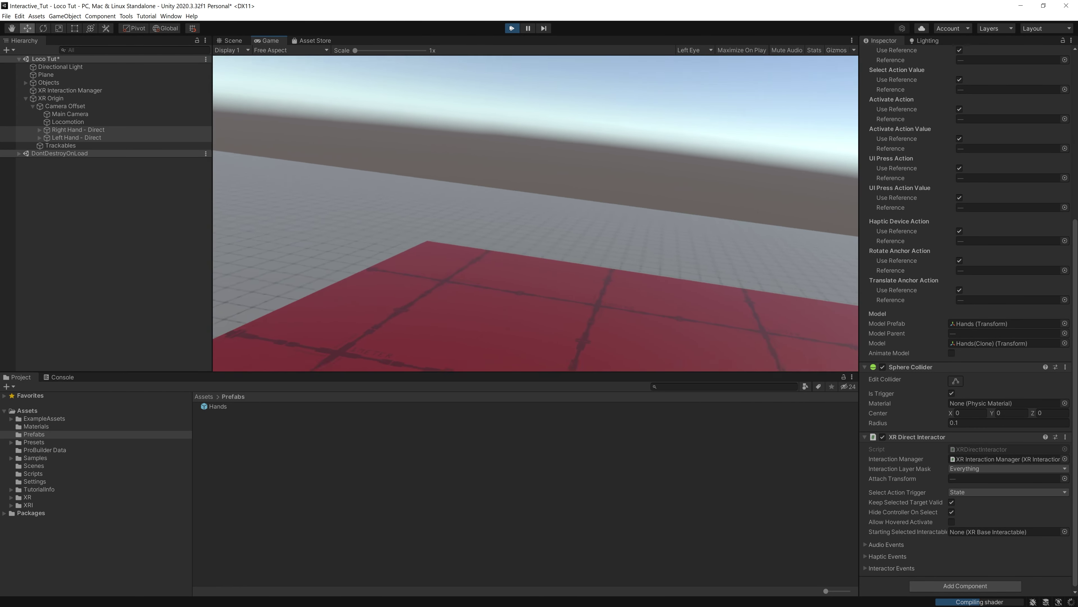
key(ctrl+p)
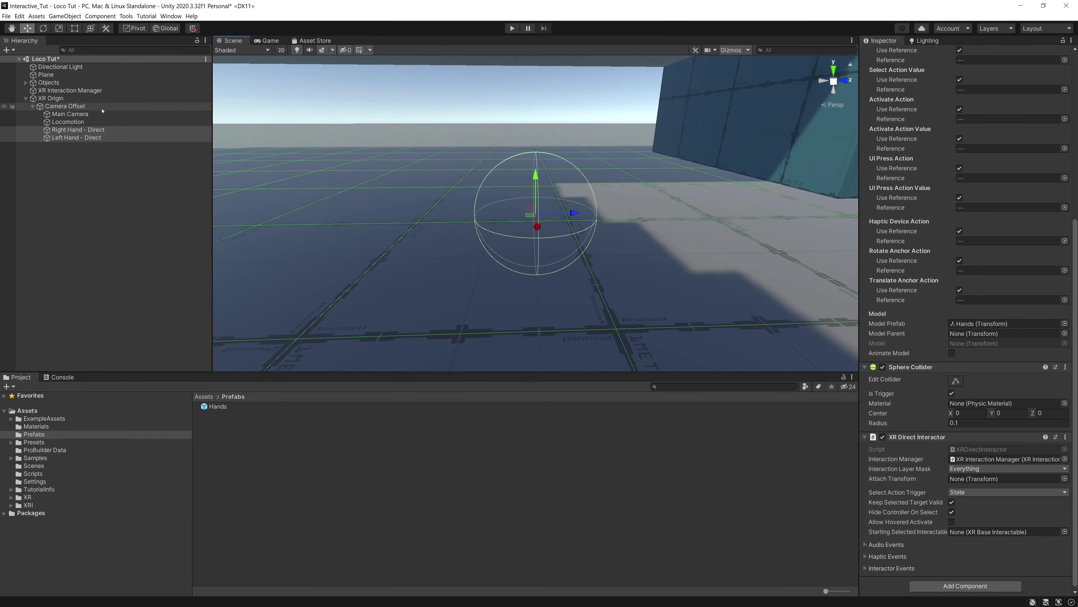
Step: Move the XR Origin onto the red platform, to about X 54.52, Y 6.23, Z 43.46
click(68, 99)
key(f)
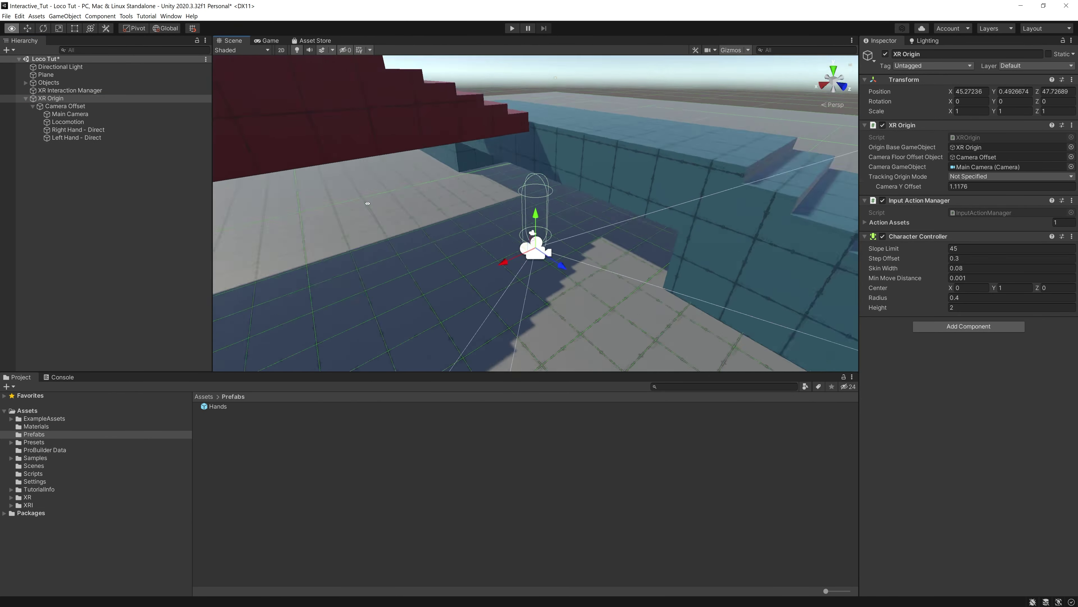
drag(535, 207, 533, 261)
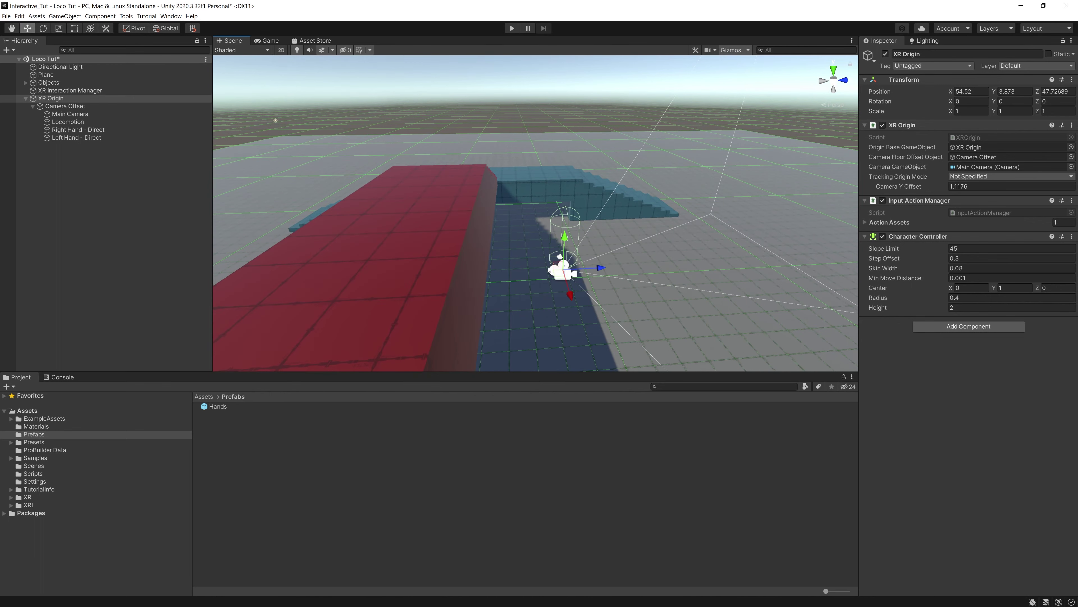
drag(608, 267, 454, 252)
drag(590, 241, 453, 166)
key(f)
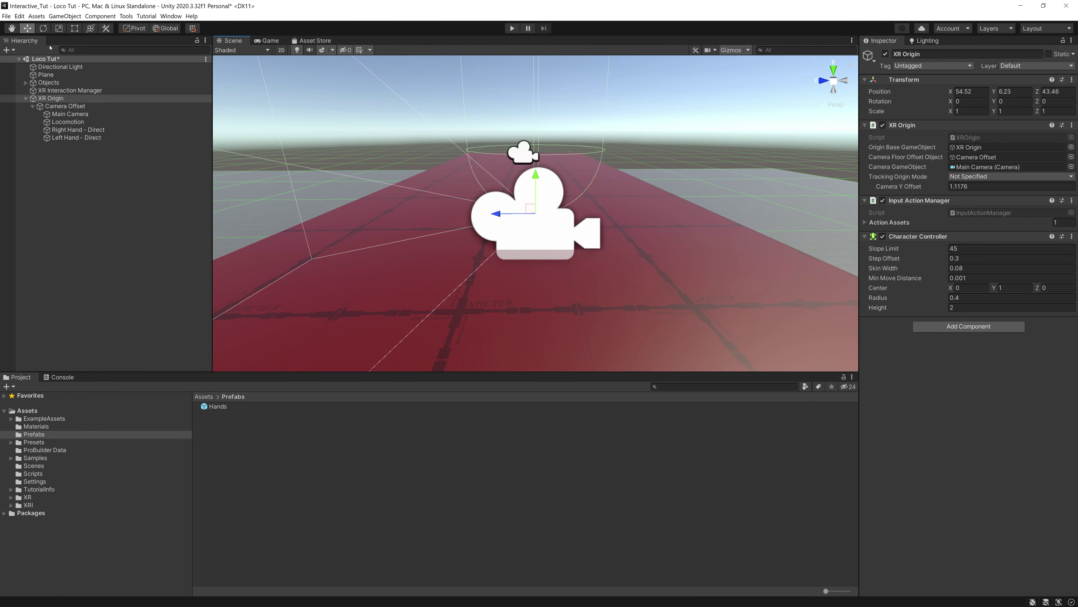
Step: Rotate the XR Origin to about 90° on Y, preview the Main Camera's view, and save the scene
key(e)
drag(547, 238, 460, 219)
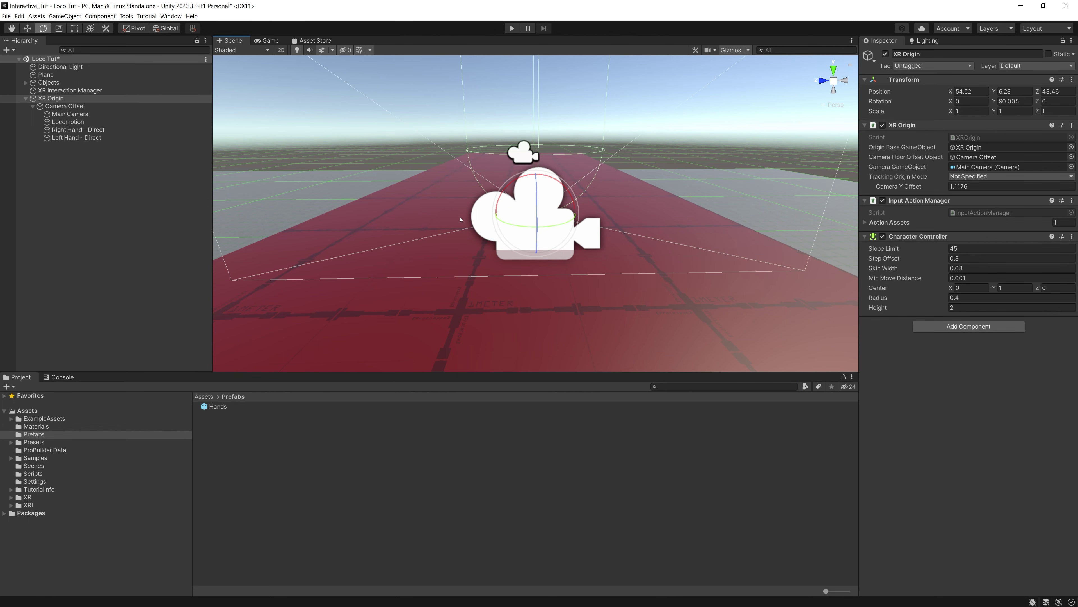
scroll(789, 176, down, 3)
alt+drag(789, 177, 511, 168)
scroll(511, 168, down, 5)
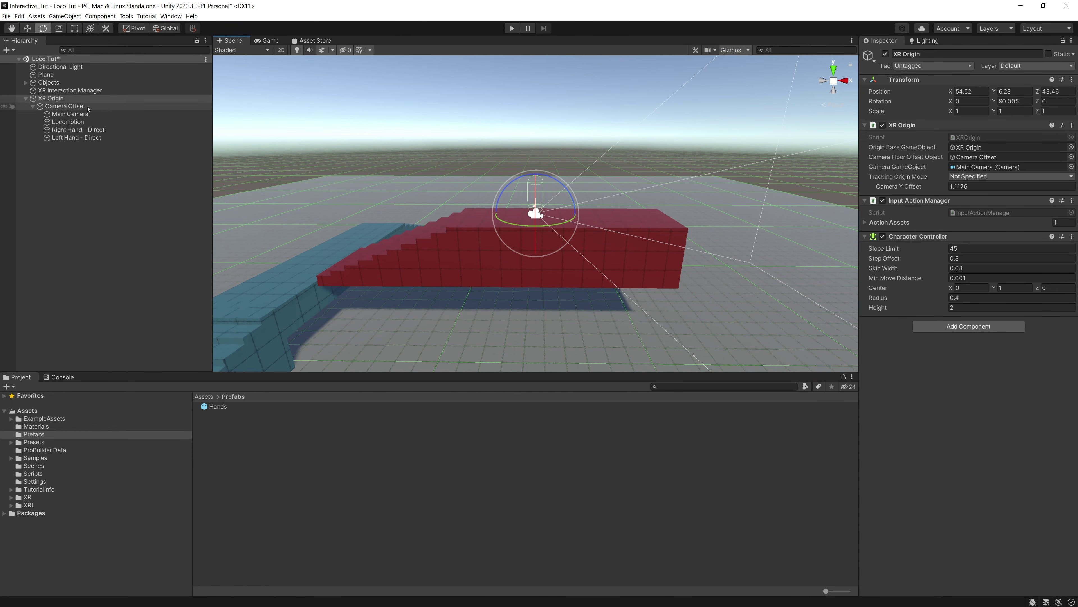
click(82, 116)
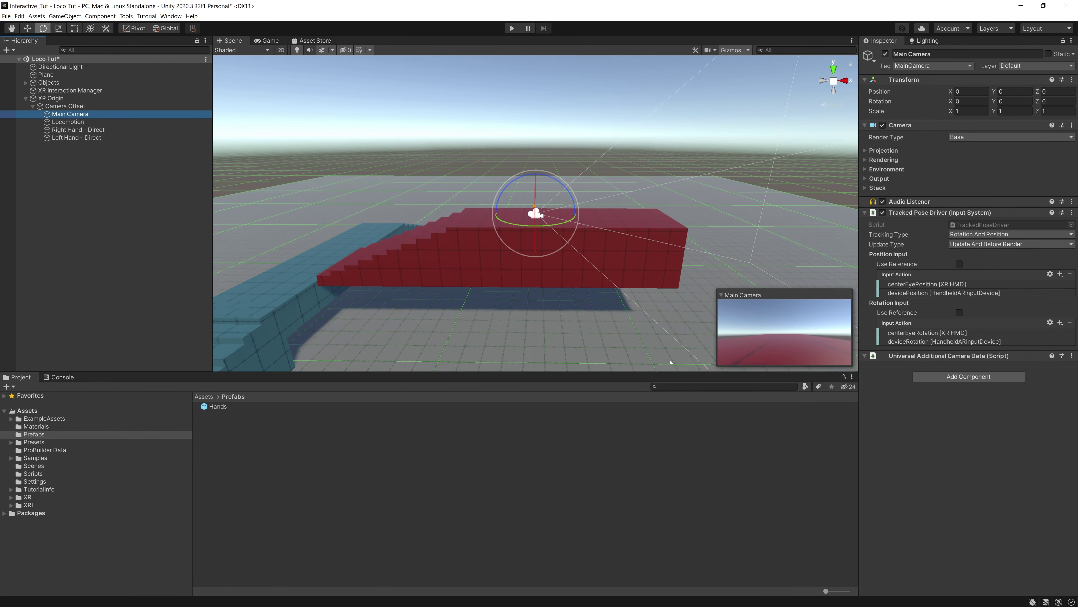
key(ctrl+s)
Step: Select the red Stairs (2) object and open the ProBuilder window, docking it below the Inspector
right_drag(656, 105, 540, 258)
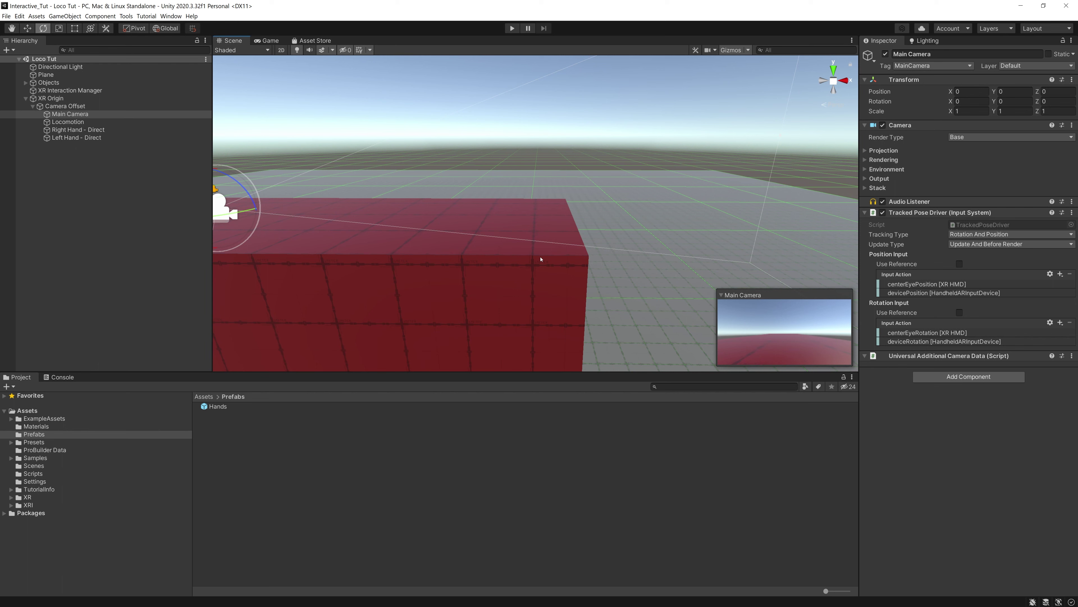
click(505, 255)
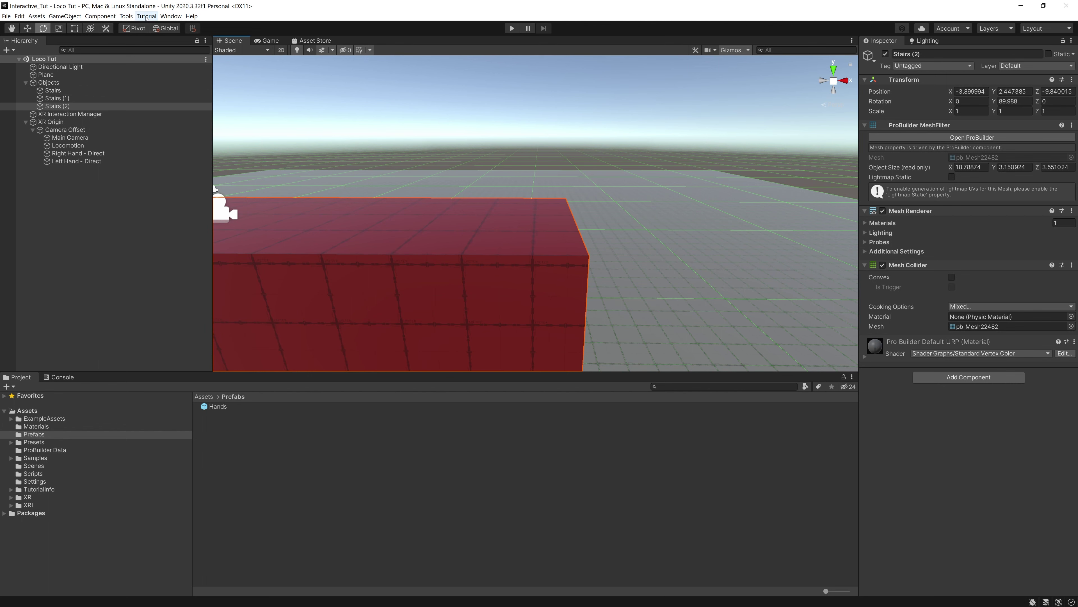
click(169, 17)
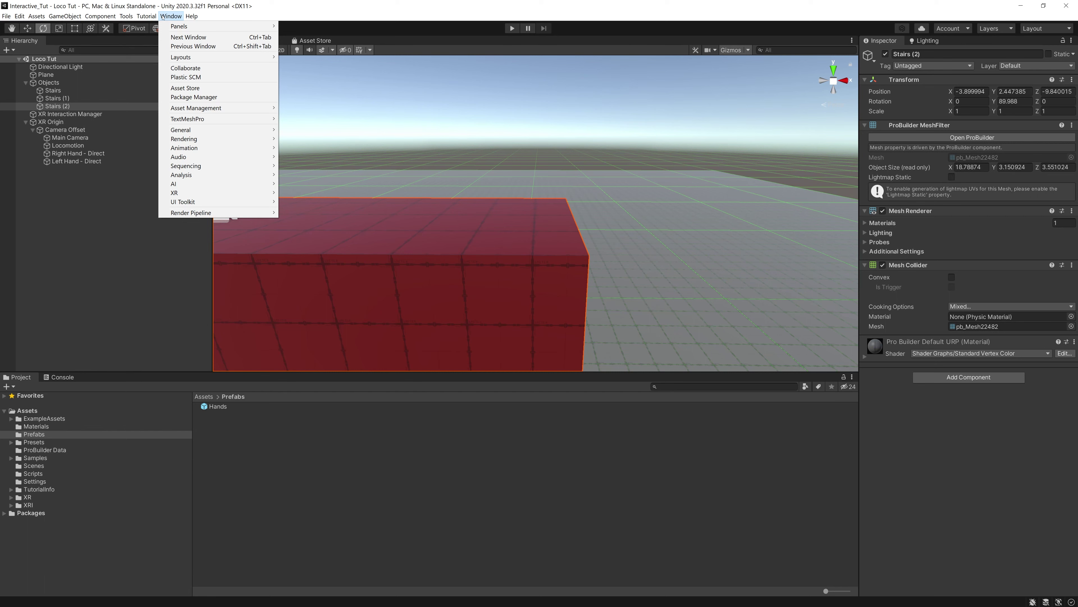
click(163, 17)
click(126, 16)
mouse_move(144, 26)
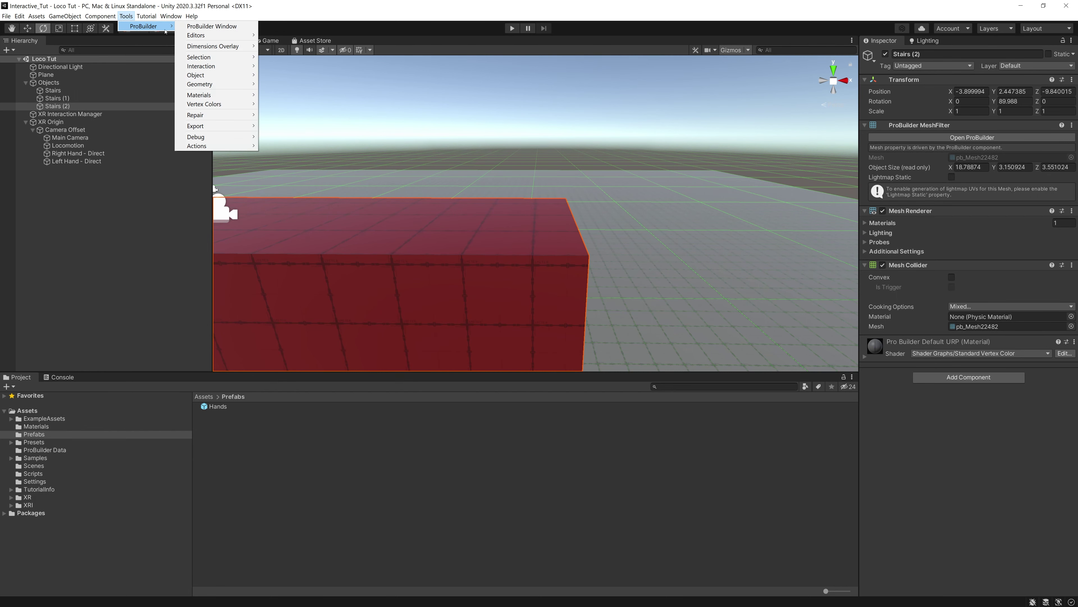
click(231, 28)
drag(364, 239, 947, 412)
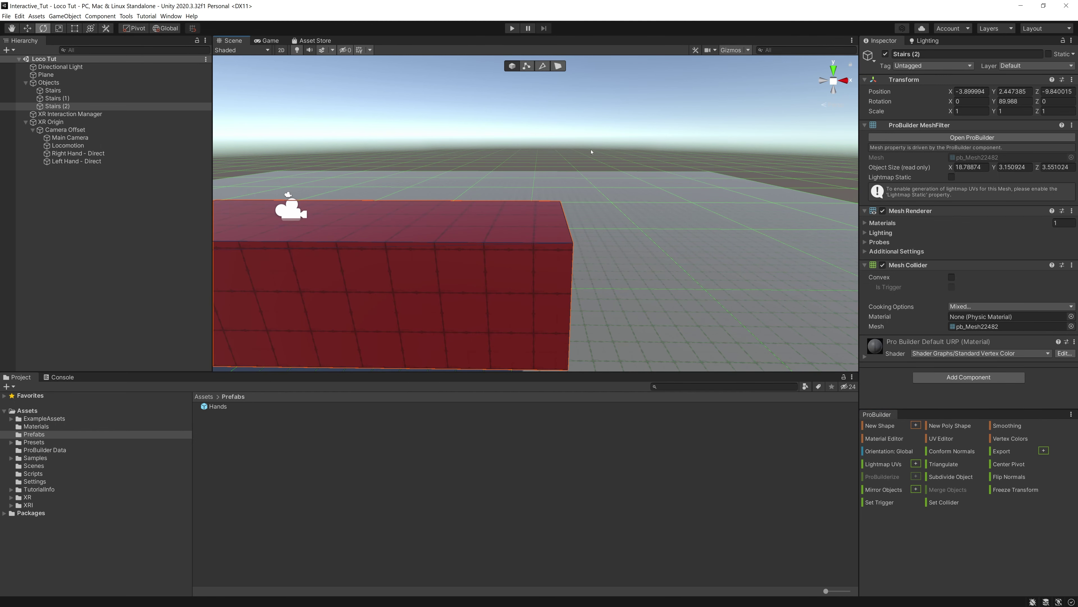
Step: Extrude the top faces at the far end of the red Stairs (2) platform upward to form a raised ledge
scroll(445, 231, down, 3)
scroll(446, 258, up, 4)
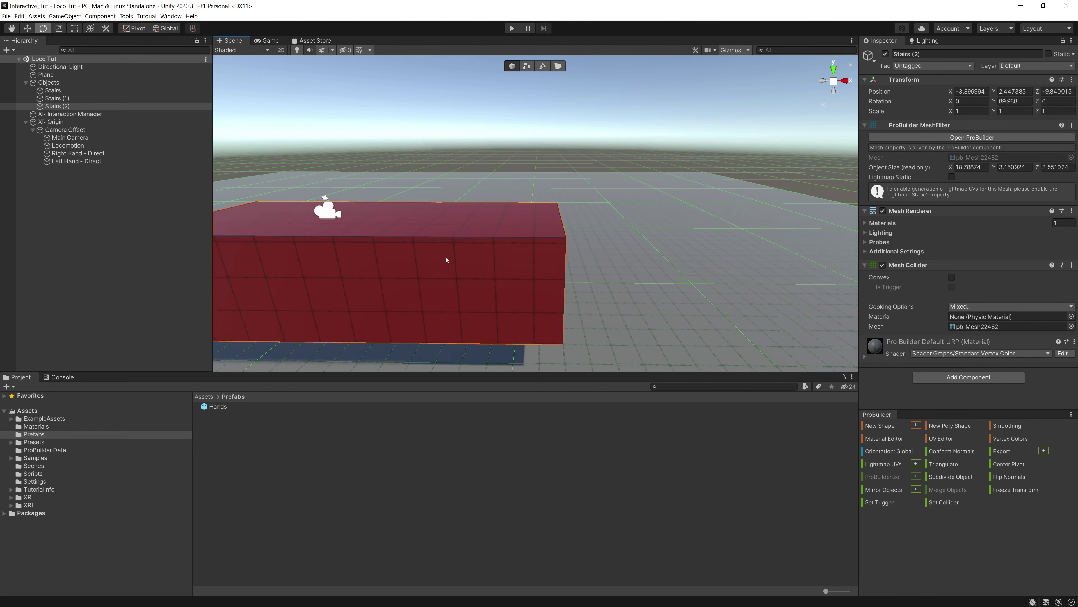
key(k)
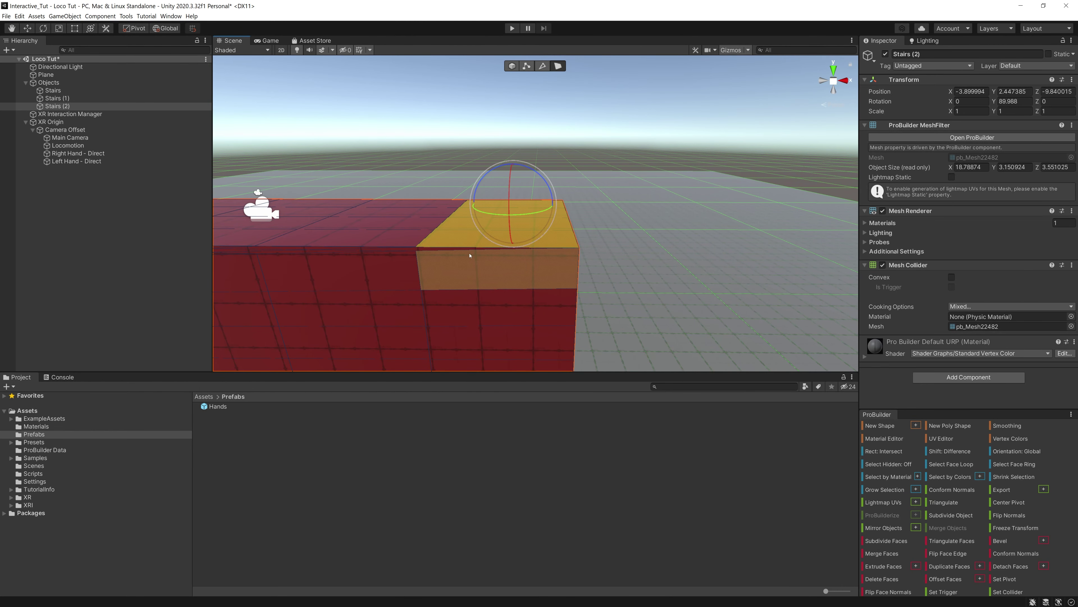
scroll(898, 567, down, 1)
click(897, 566)
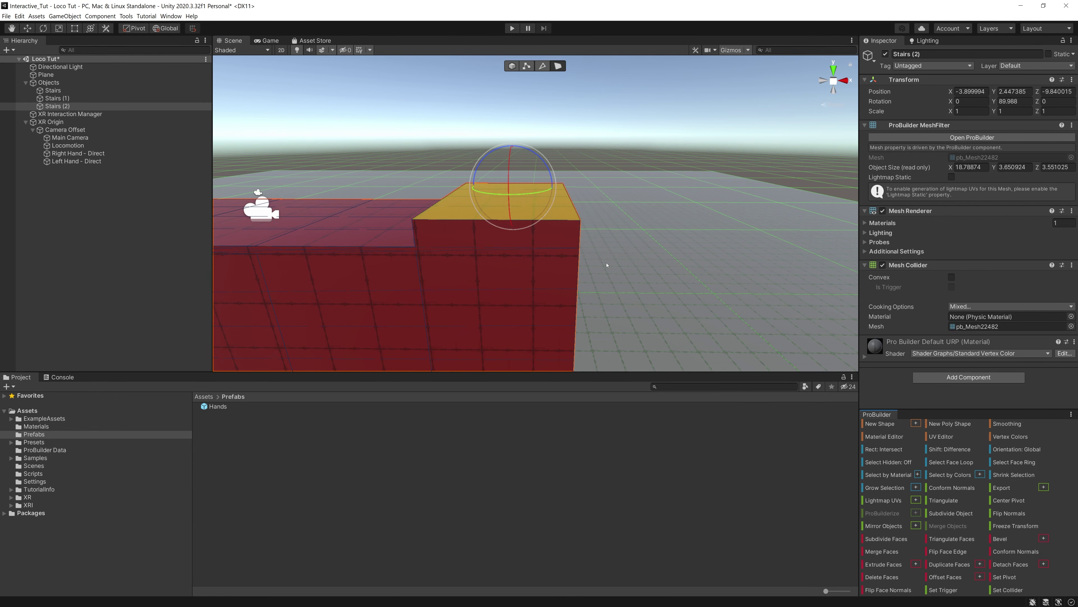
Step: Adjust the extruded top faces vertically until Stairs (2) is about 3.62 high, and return to object selection mode
key(w)
drag(517, 129, 523, 173)
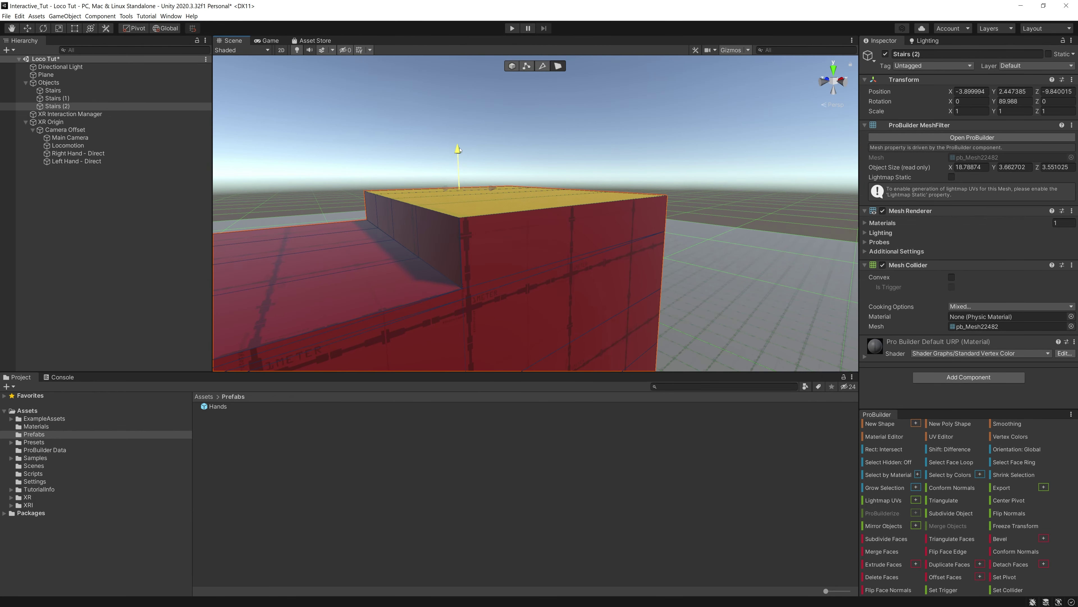
scroll(497, 172, down, 1)
mouse_move(460, 155)
mouse_down()
mouse_move(463, 170)
mouse_move(468, 151)
mouse_up()
scroll(522, 264, up, 1)
scroll(493, 252, up, 2)
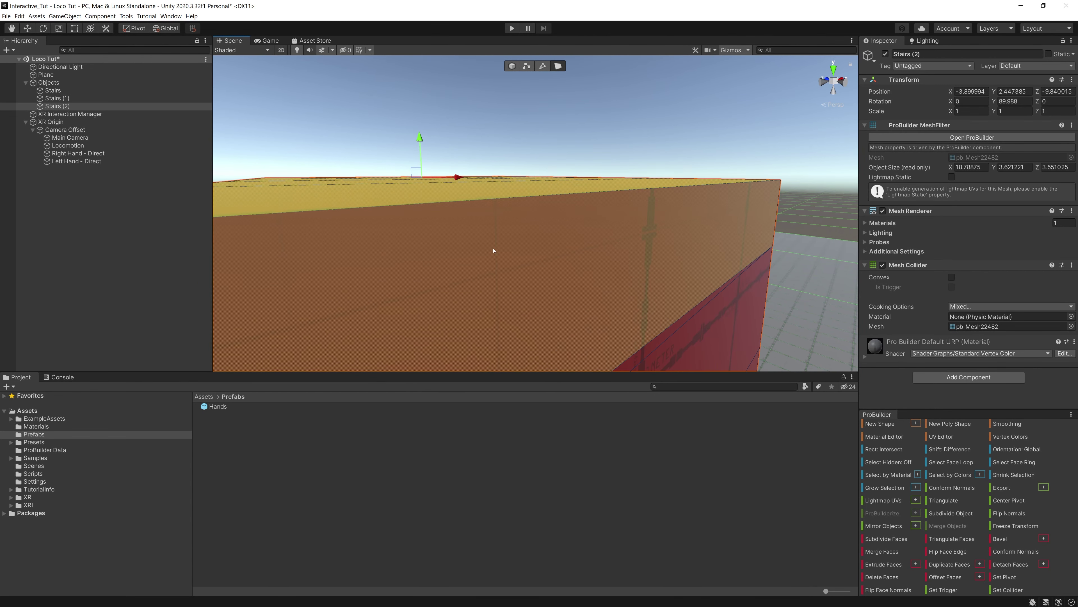
scroll(662, 234, down, 1)
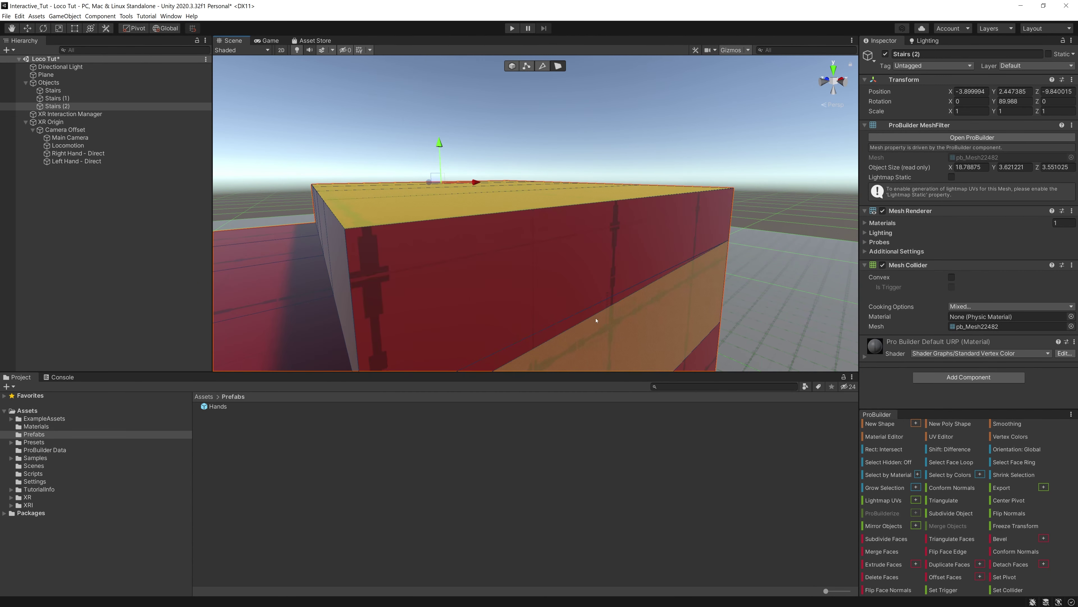
scroll(596, 321, down, 2)
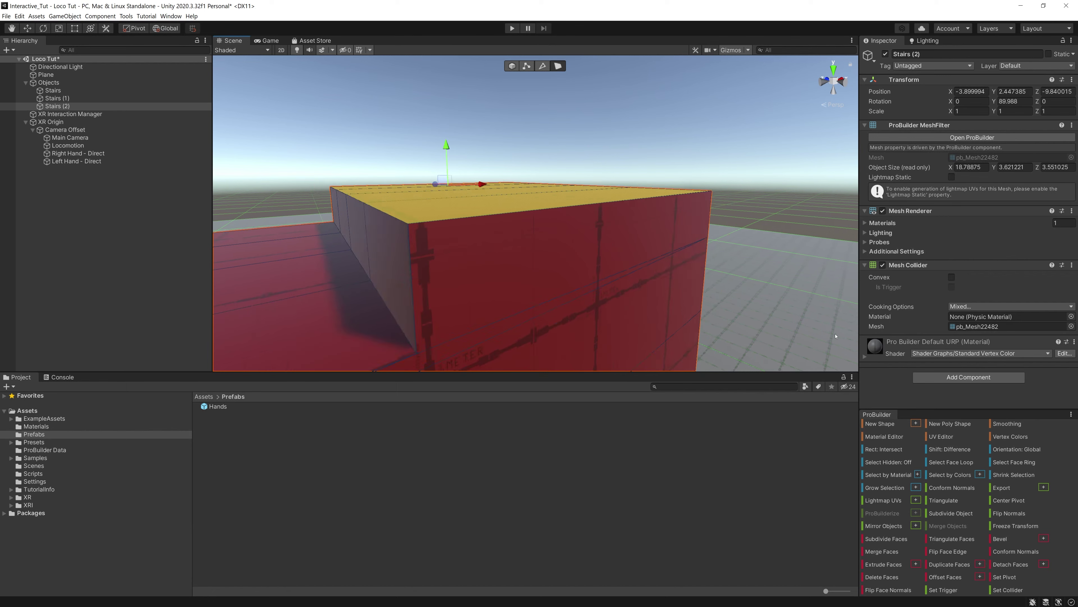
click(512, 66)
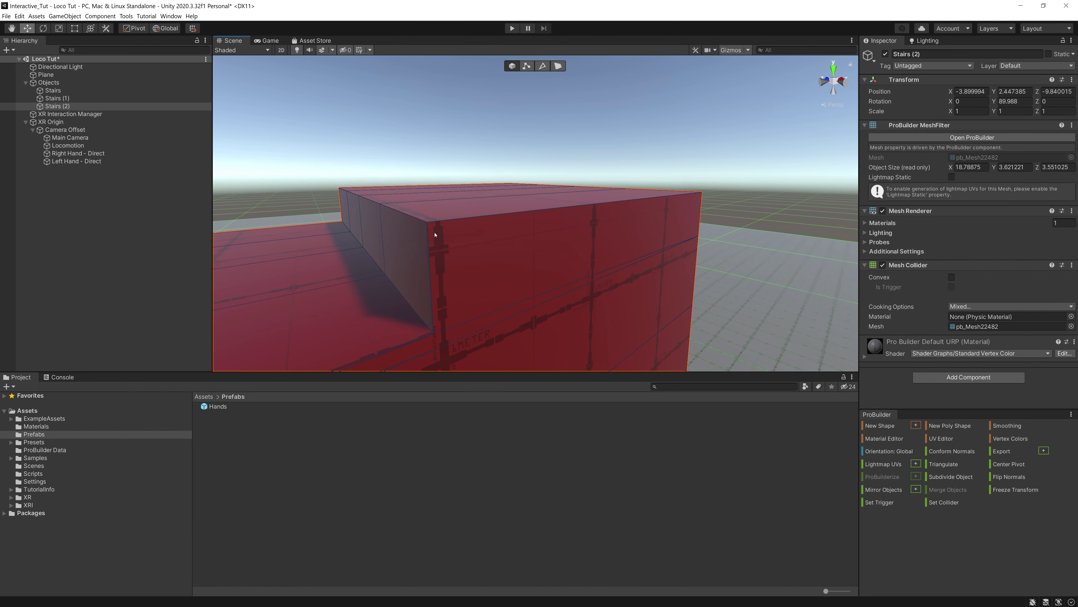
scroll(491, 202, down, 3)
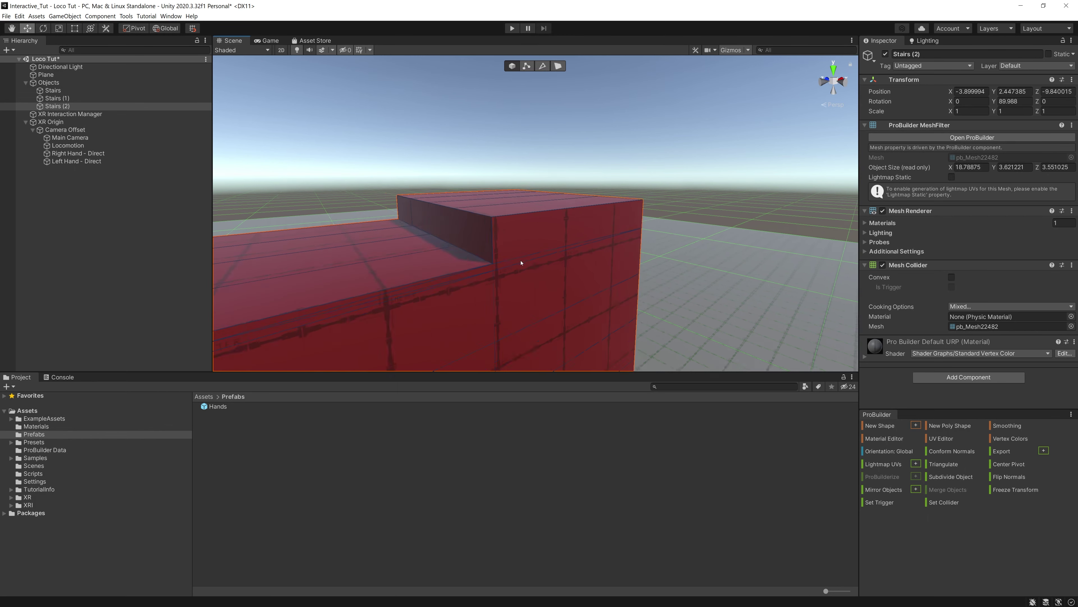
Step: Add an XR Grab Interactable cube and place it just above the raised ledge, at about X 59.16, Y 6.53, Z 44.12
alt+drag(532, 248, 560, 230)
mouse_move(560, 231)
right_down()
mouse_move(450, 345)
mouse_move(484, 298)
mouse_move(349, 236)
mouse_move(545, 235)
right_up()
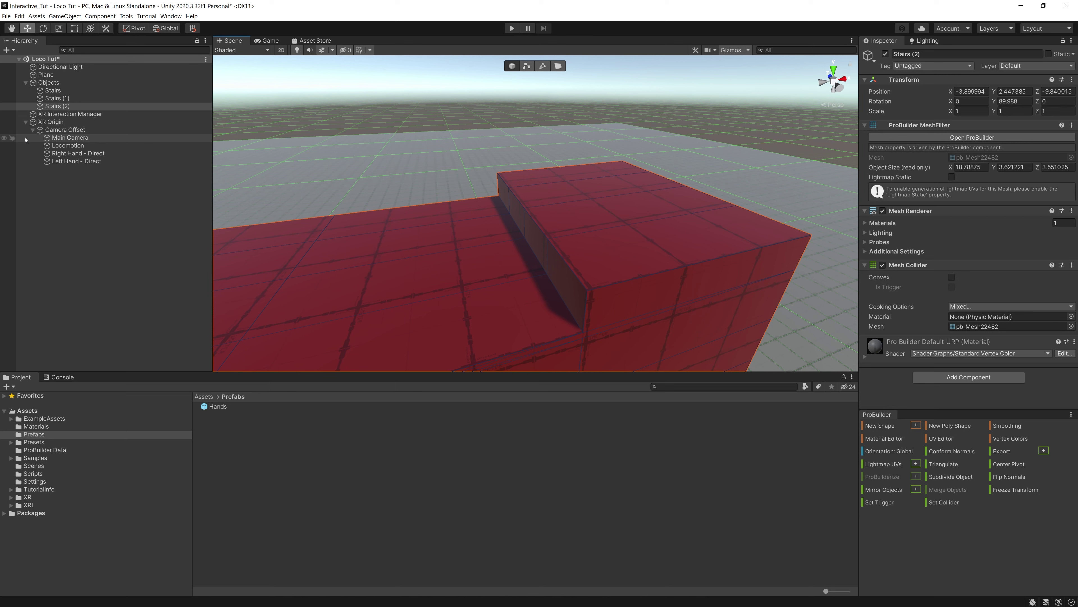
click(33, 130)
click(26, 122)
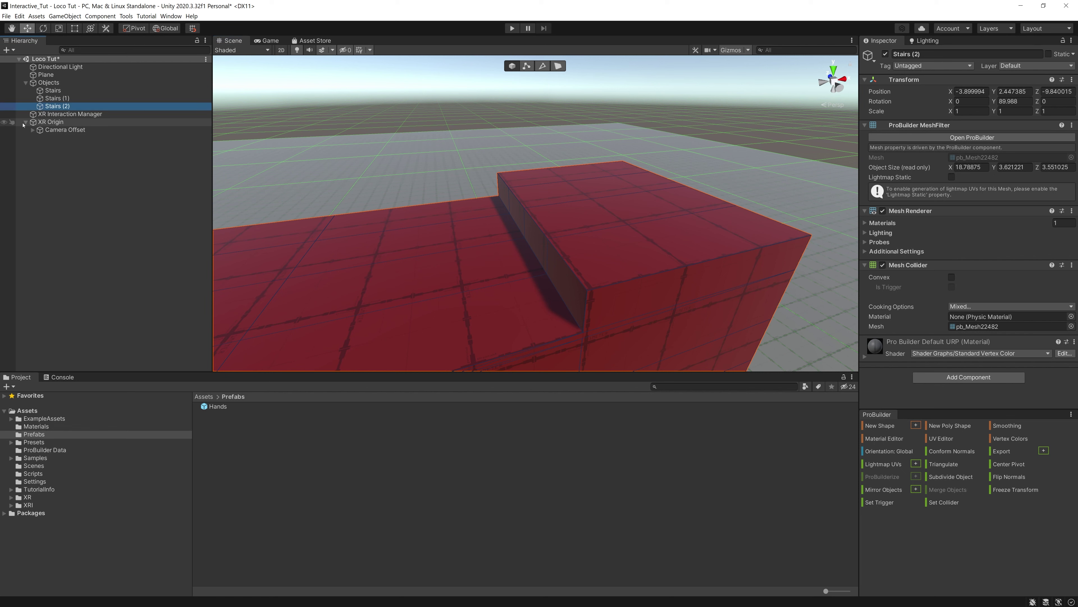
right_click(48, 147)
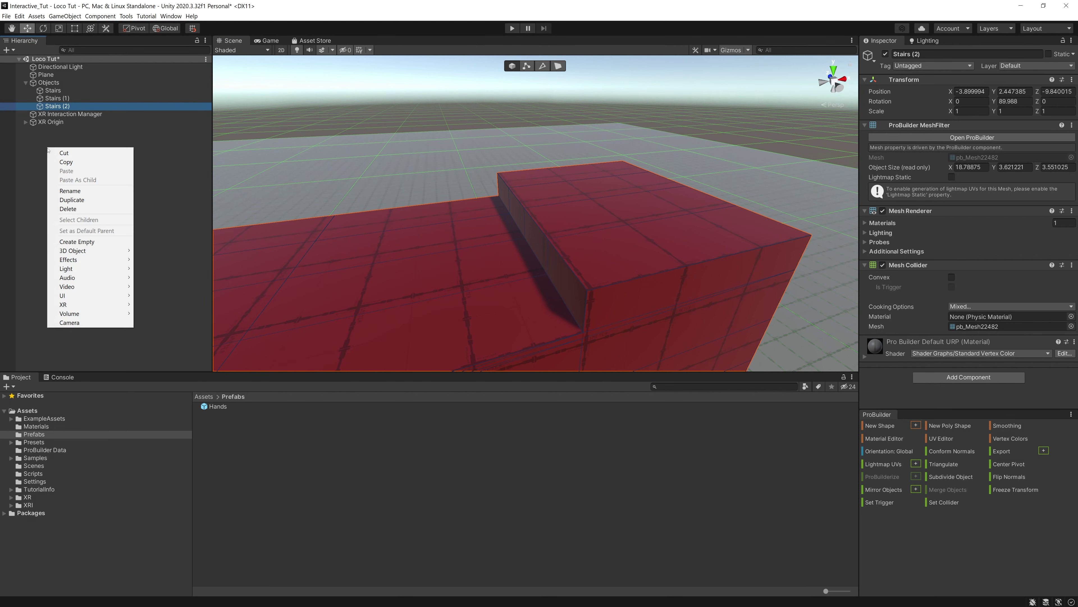
mouse_move(85, 305)
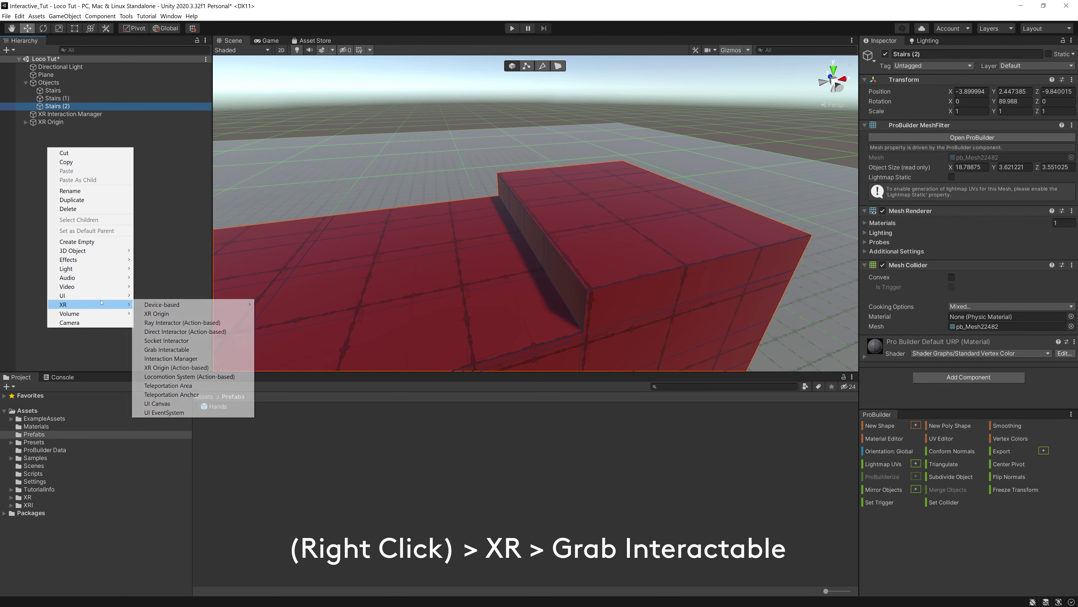
click(189, 352)
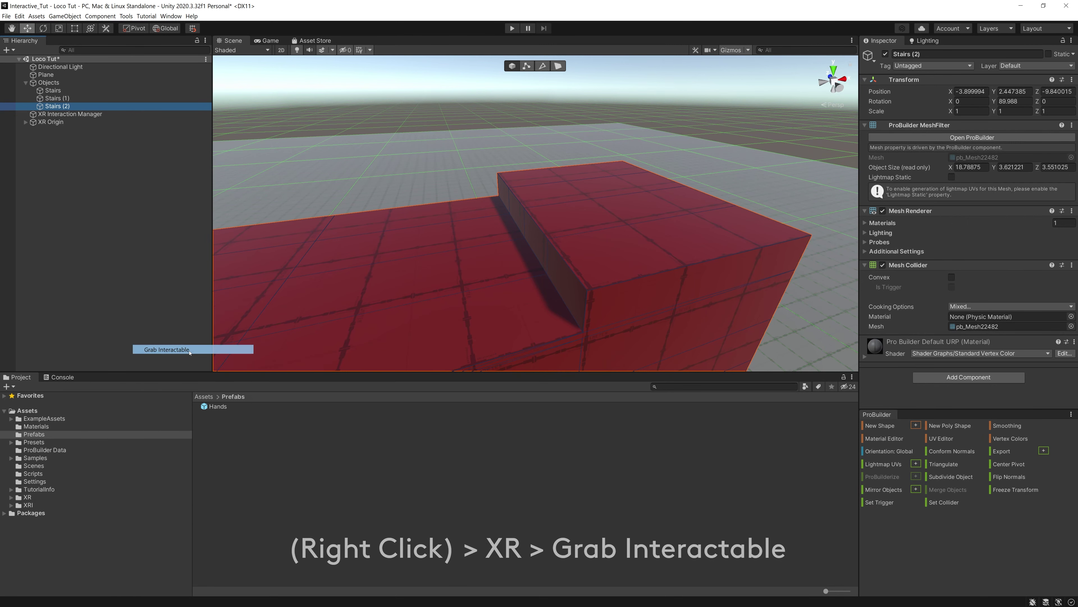
click(518, 195)
key(alt)
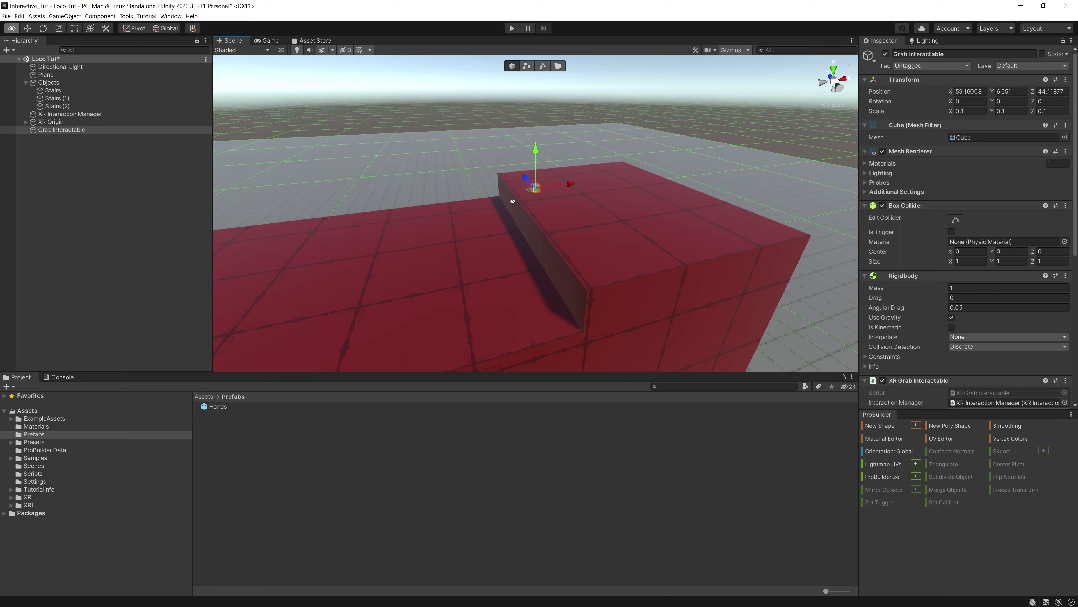
key(f)
alt+drag(581, 180, 679, 212)
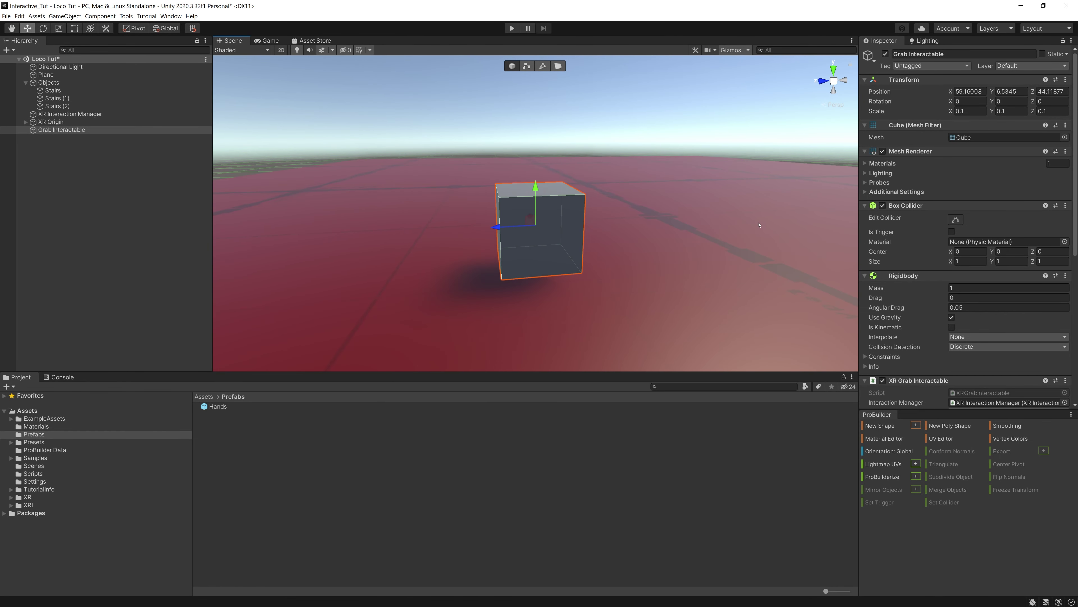
scroll(609, 173, down, 5)
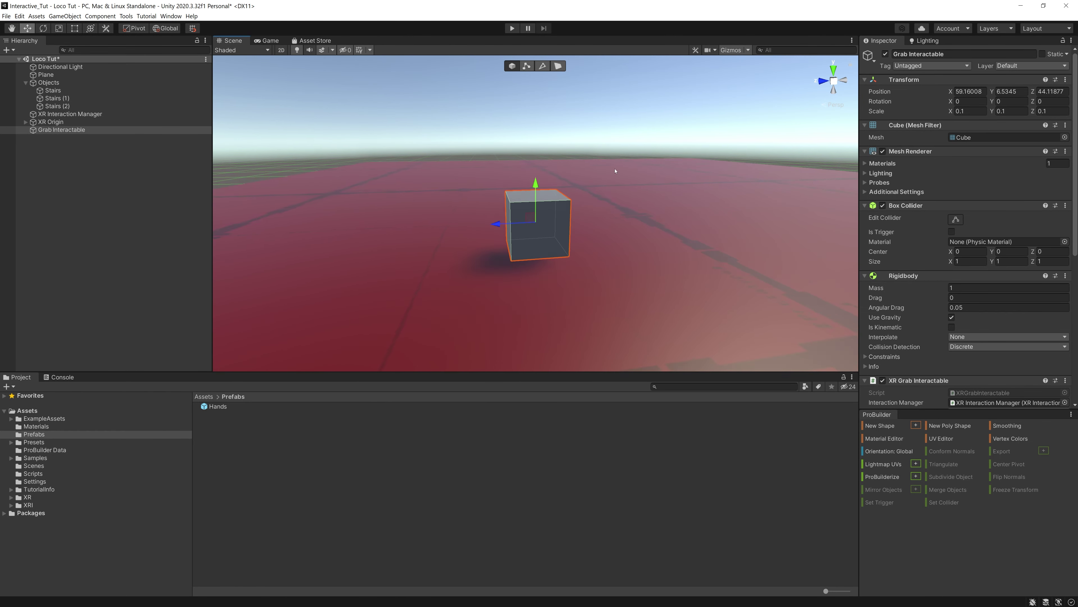
Step: Duplicate the Grab Interactable cube to make a row of four, spaced along the Z axis on the ledge
right_click(64, 131)
click(85, 194)
drag(510, 220, 570, 194)
shift+click(61, 130)
right_click(157, 138)
click(174, 199)
scroll(678, 244, down, 2)
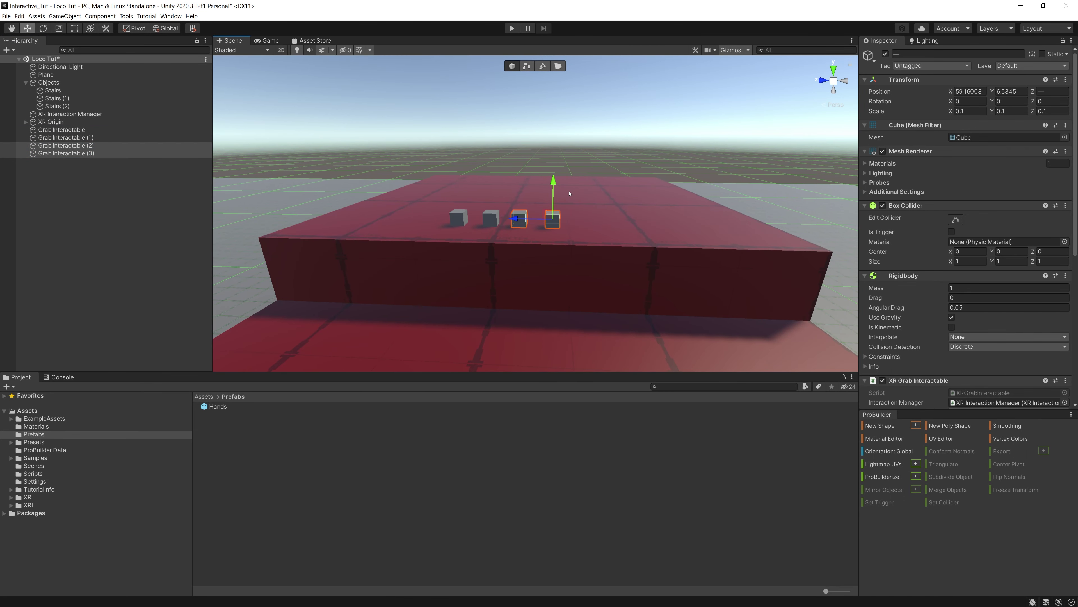
Step: Open the Materials folder and rename the first Grab Interactable cube to GI - Blue
scroll(570, 194, up, 2)
click(36, 426)
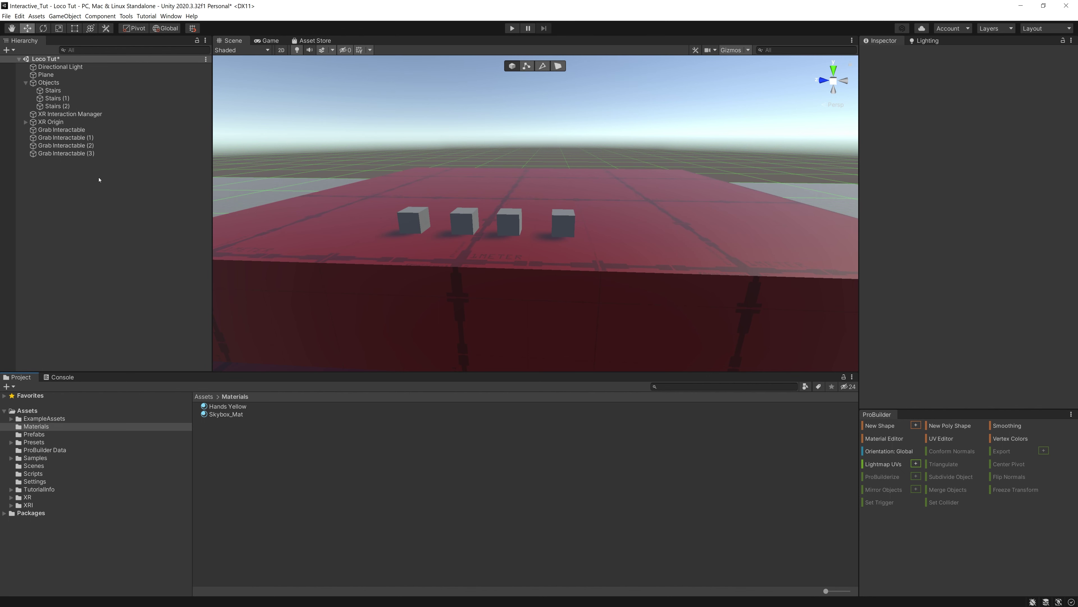
click(82, 131)
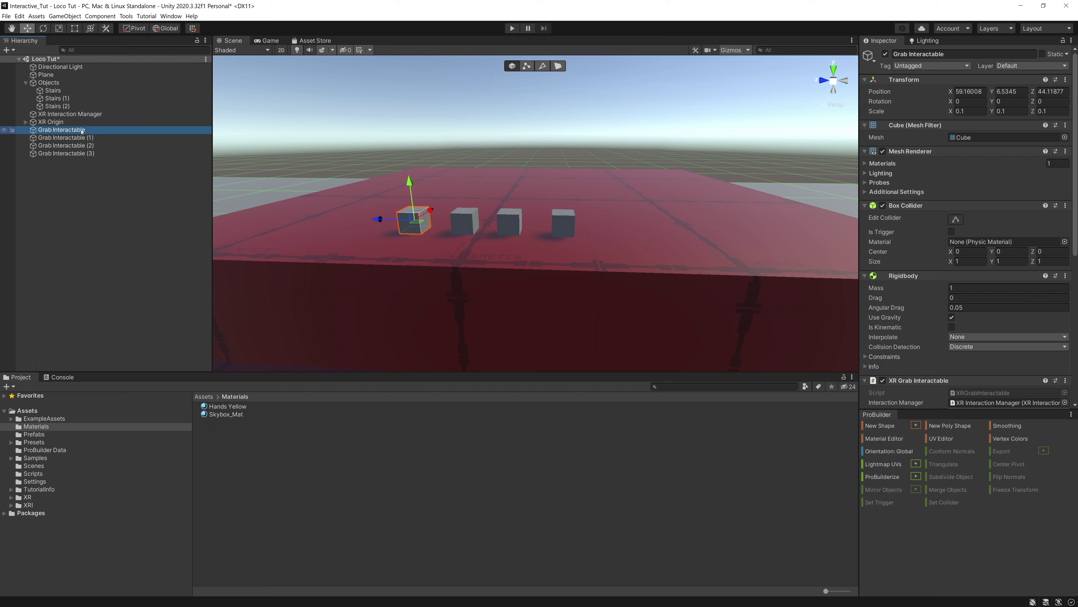
click(82, 131)
text(G)
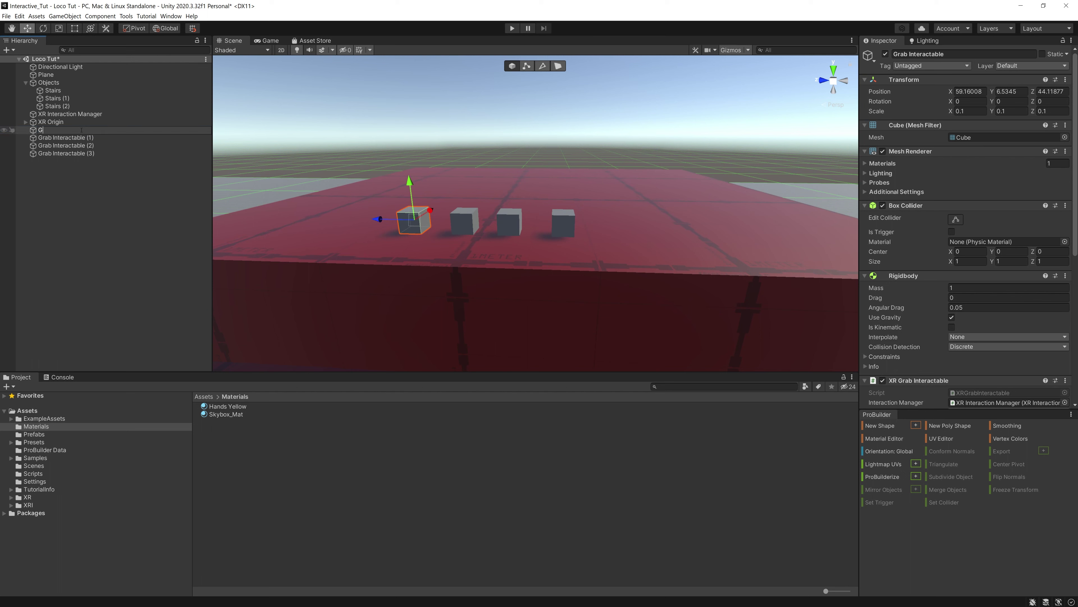
text(I - Blue)
key(Return)
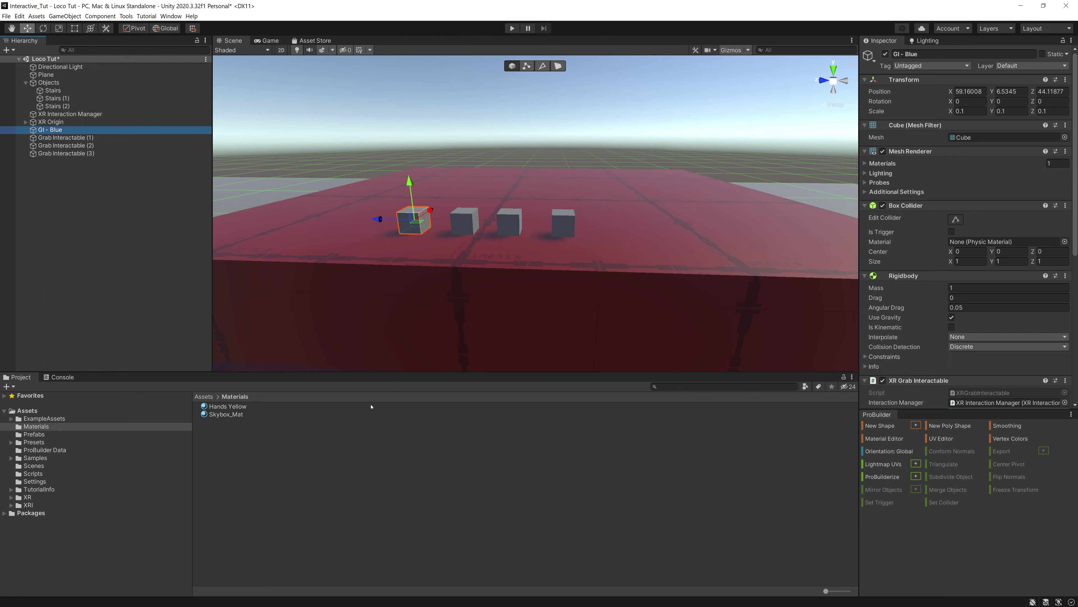
Step: Create Blue, Green, Pink and Black materials, apply one to each cube, and name the remaining cubes GI - Green, GI - Pink and GI - Black
right_click(342, 441)
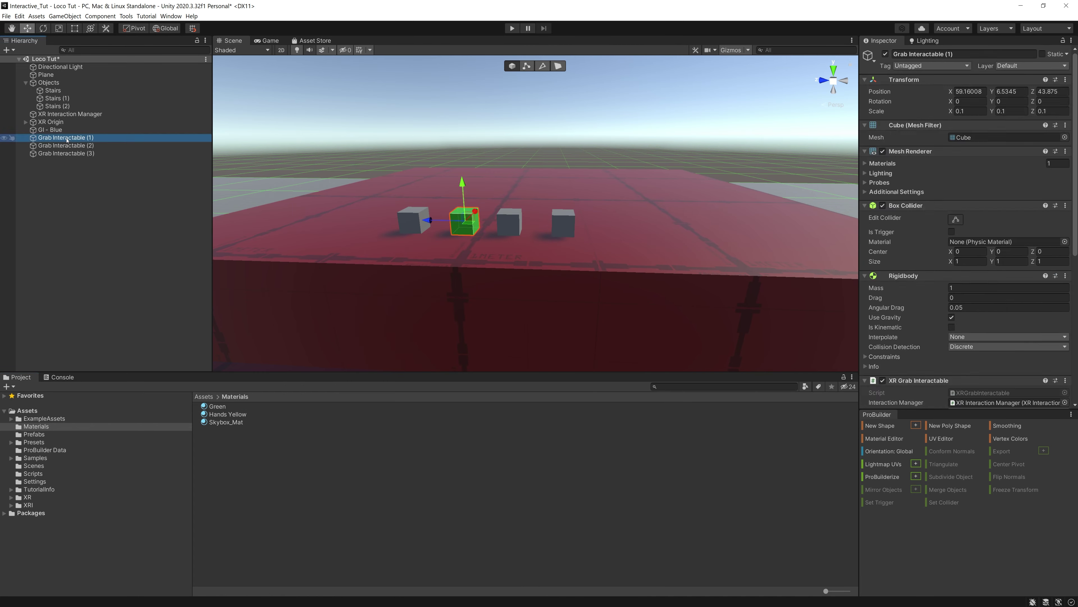
right_click(316, 442)
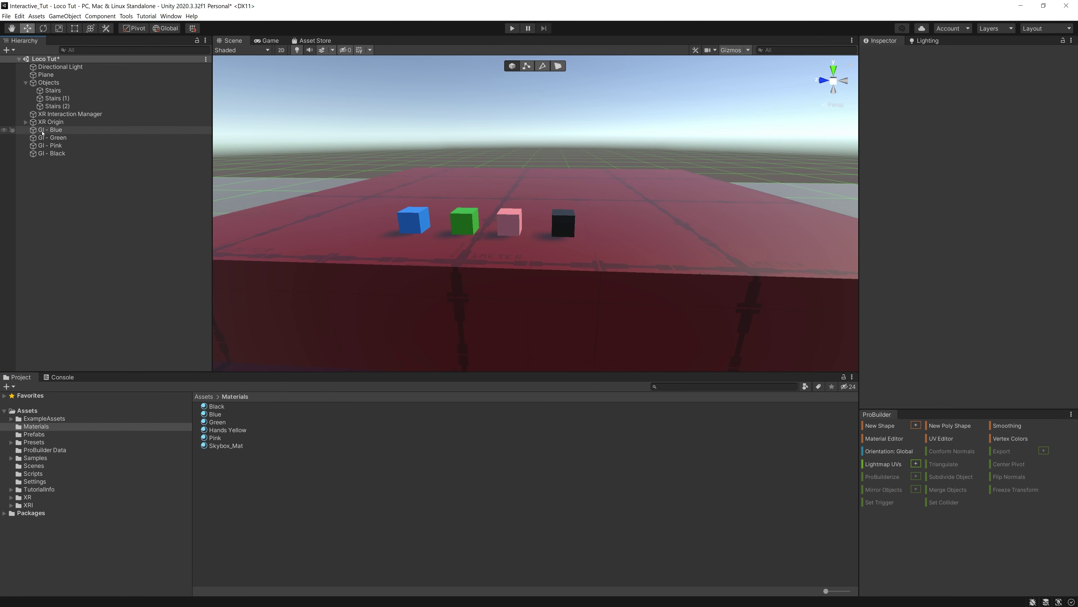
Step: Examine the Box Collider, Rigidbody and XR Grab Interactable settings of the GI - Blue cube
click(64, 130)
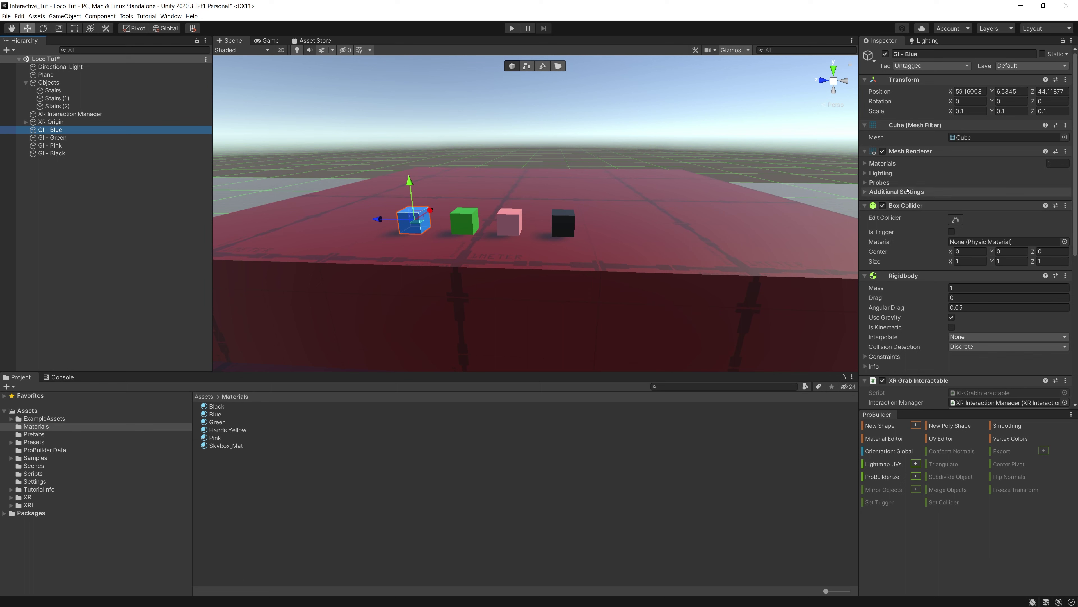
scroll(940, 295, down, 5)
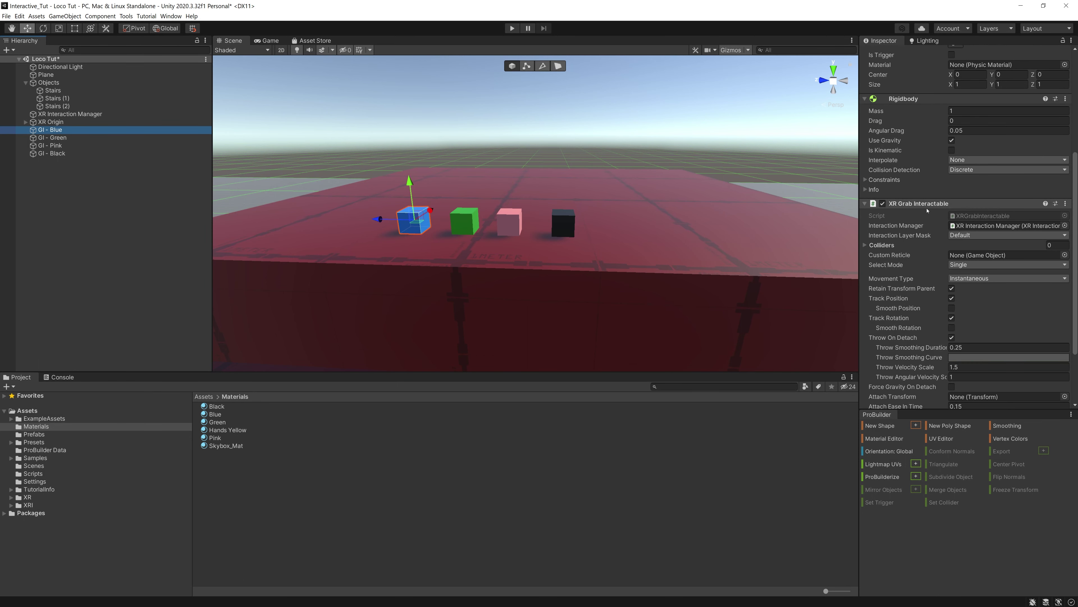
scroll(928, 211, up, 1)
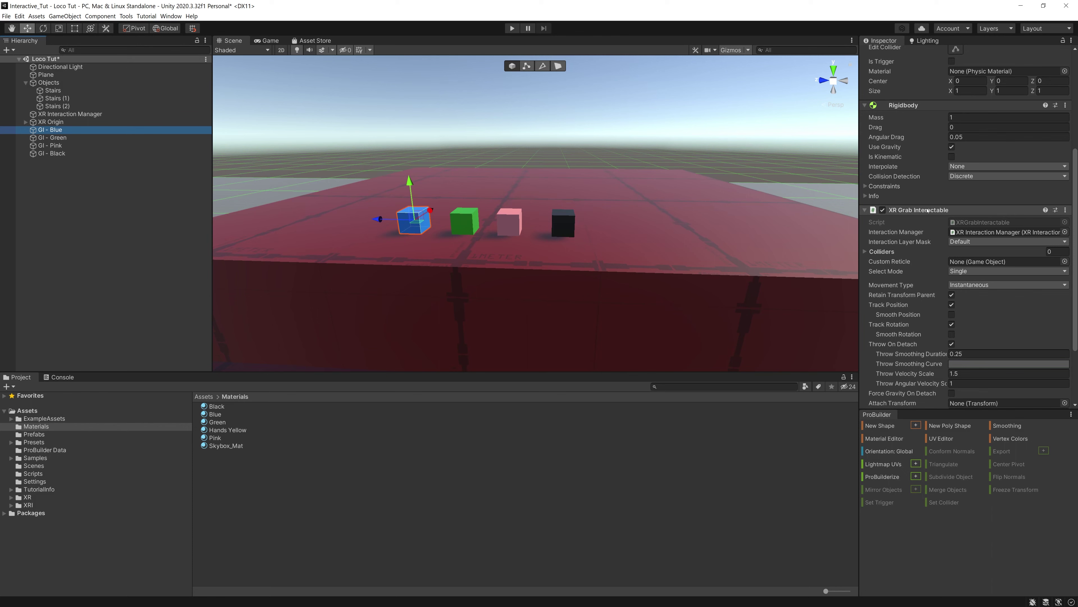
scroll(928, 211, up, 5)
scroll(911, 231, down, 3)
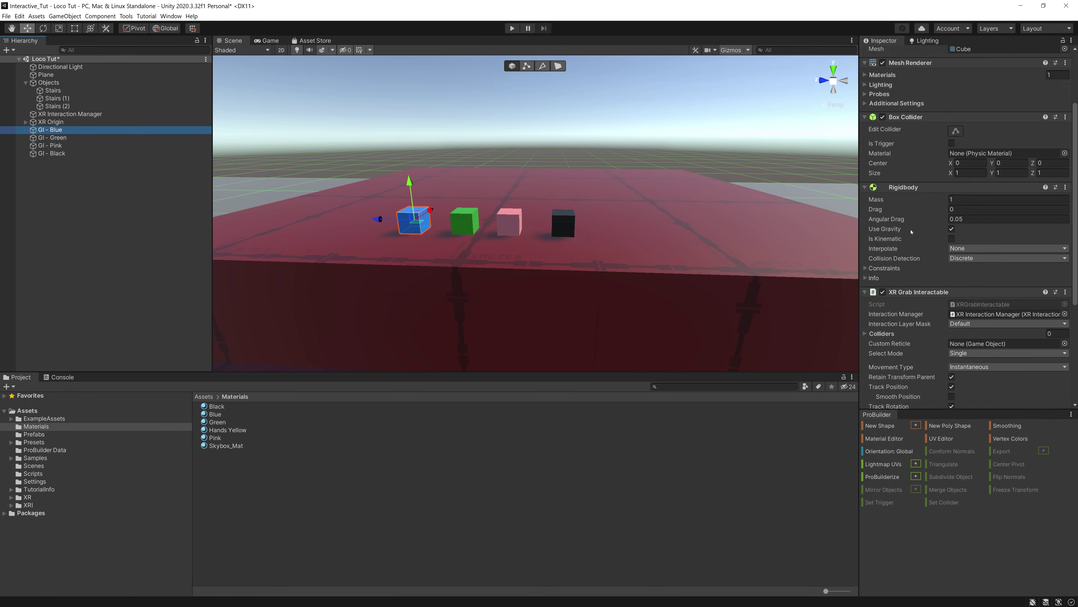
scroll(952, 237, down, 3)
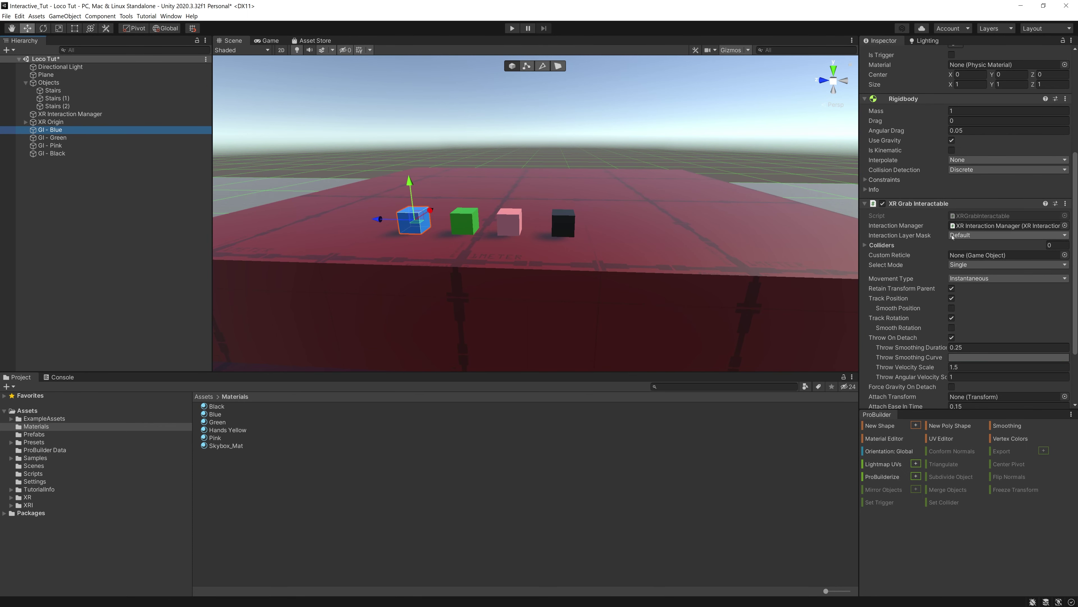
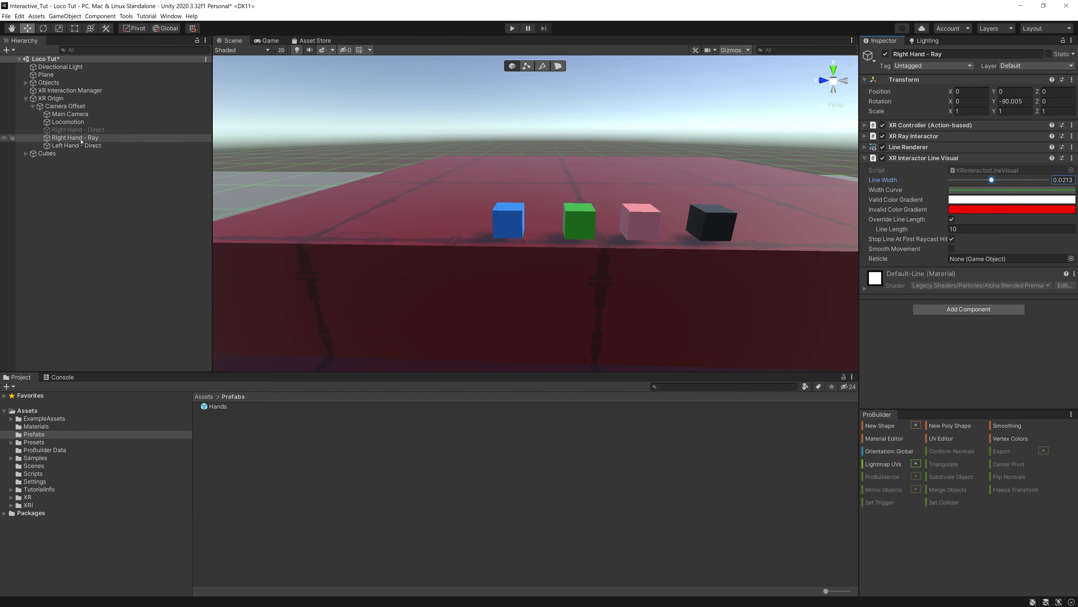
Step: Run the scene in Play mode to test the Right Hand - Ray interactor and its line, and stop it
click(513, 28)
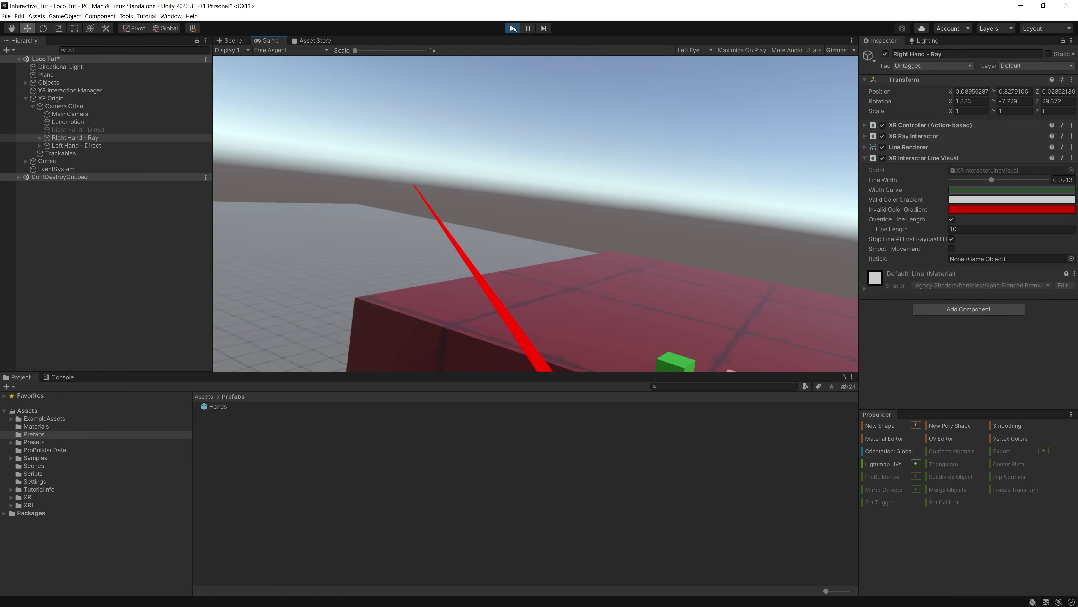
click(513, 28)
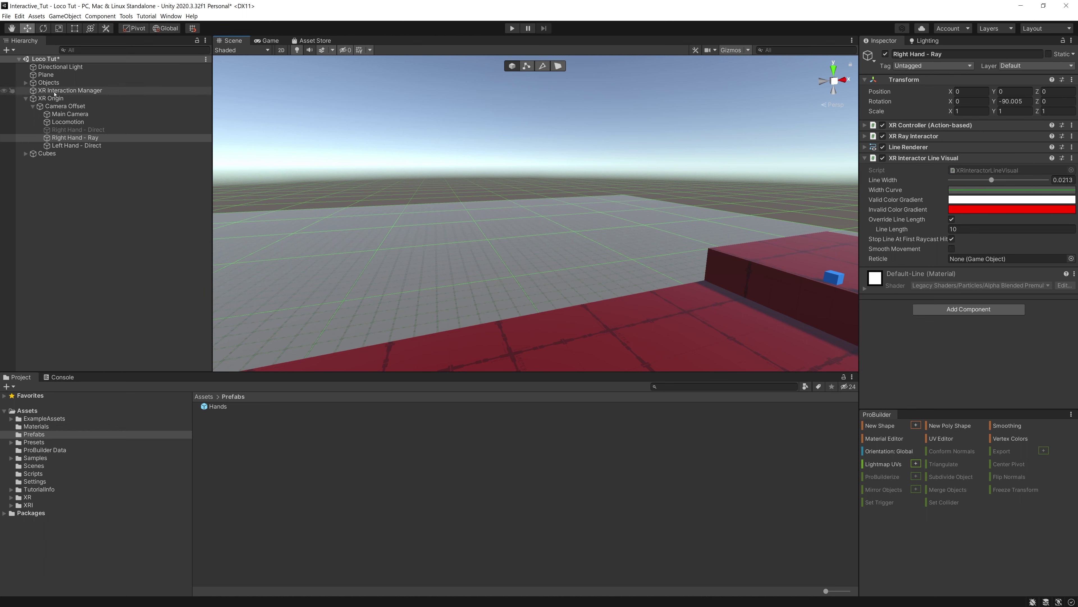
Step: Collapse the Camera Offset and XR Origin hierarchies and add an XR UI Canvas to the scene
click(36, 108)
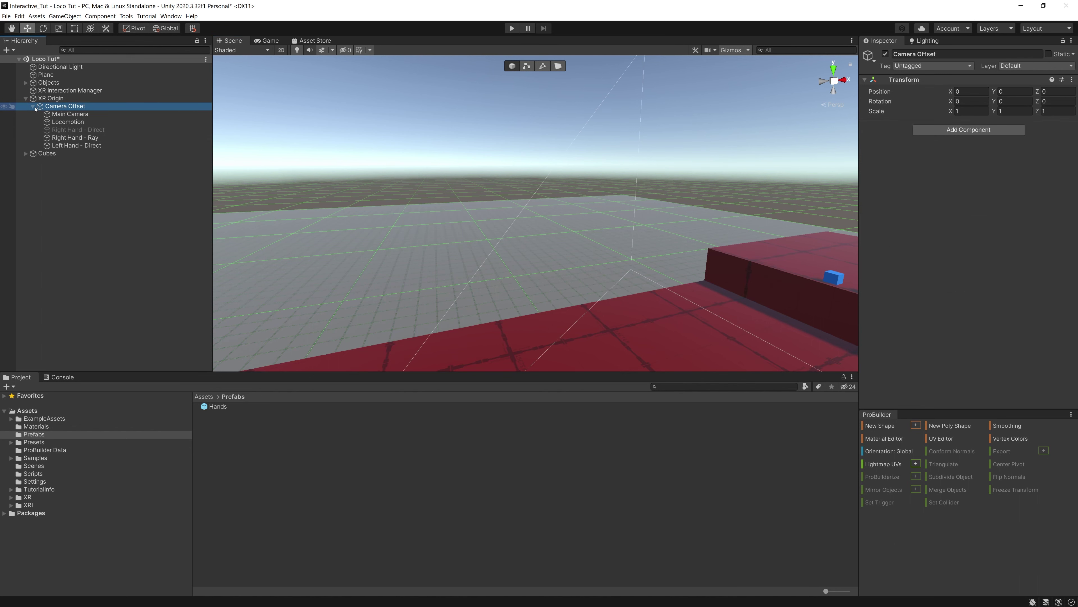
click(33, 107)
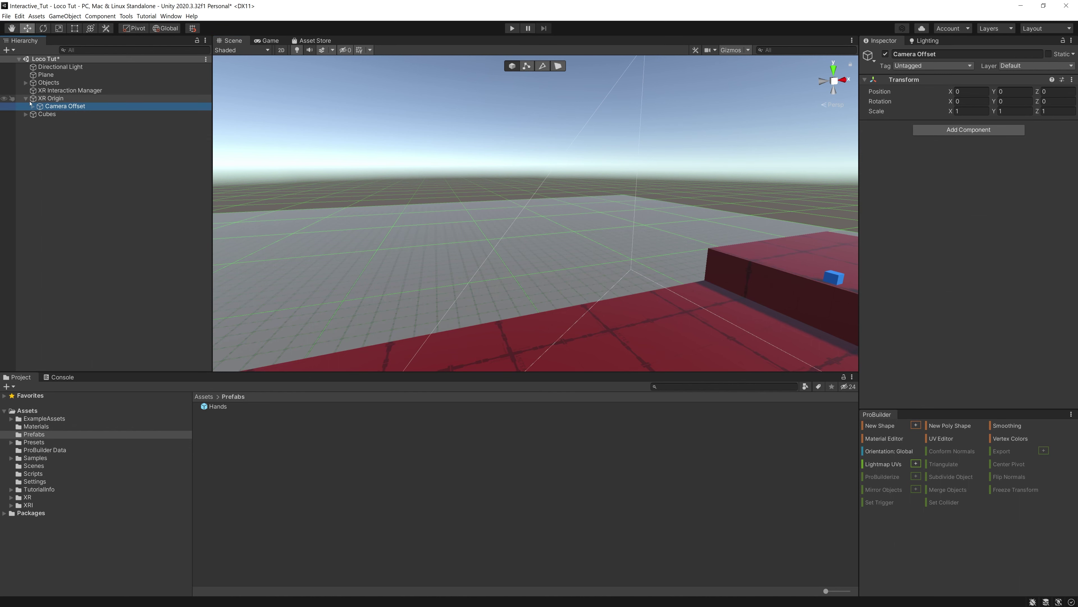
click(42, 98)
click(26, 98)
right_click(71, 161)
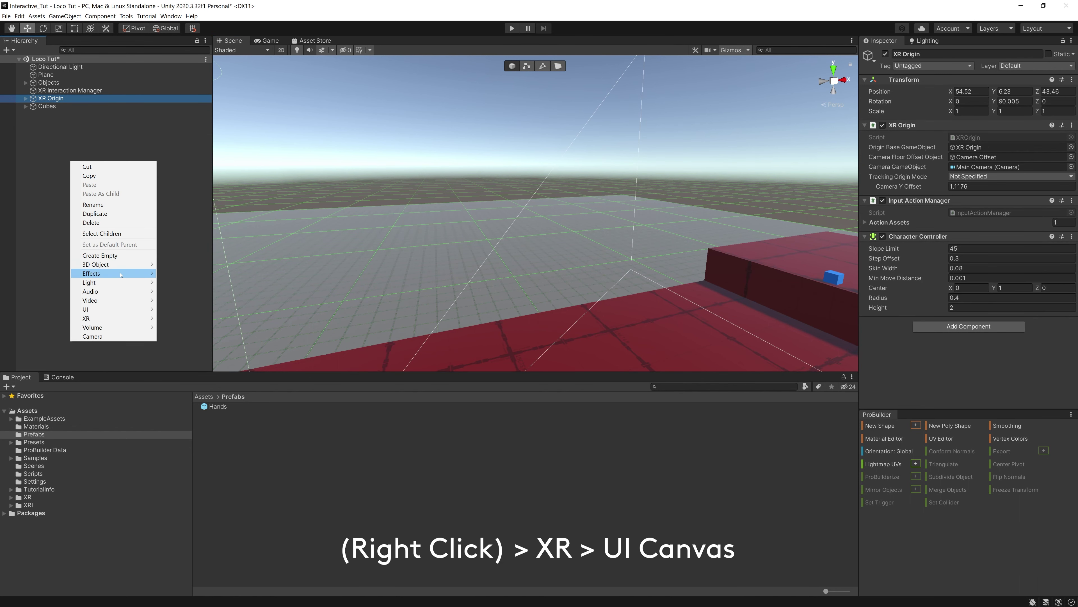
mouse_move(133, 318)
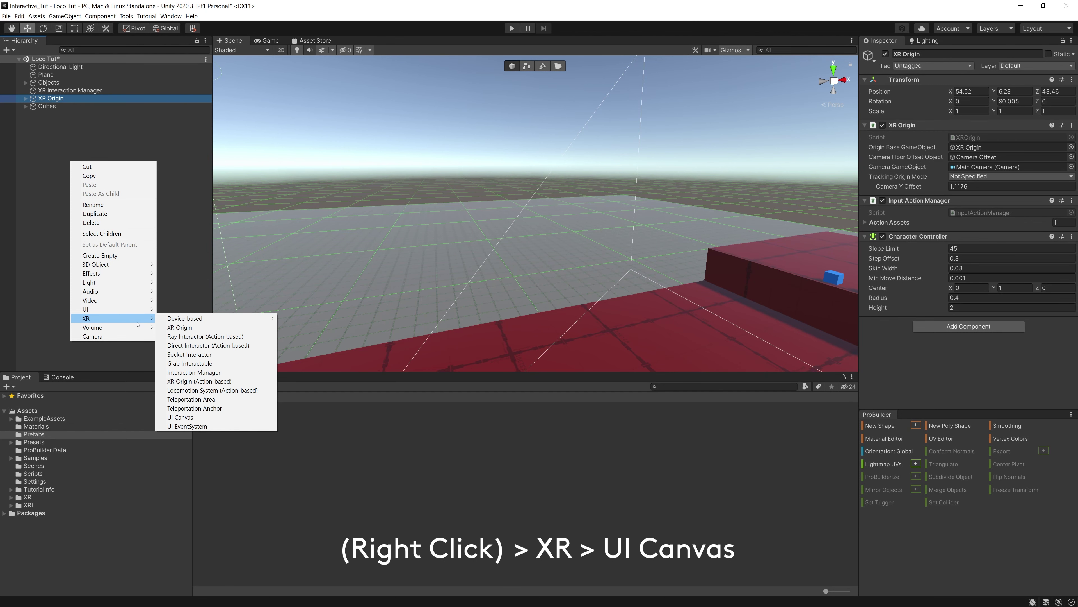
click(233, 417)
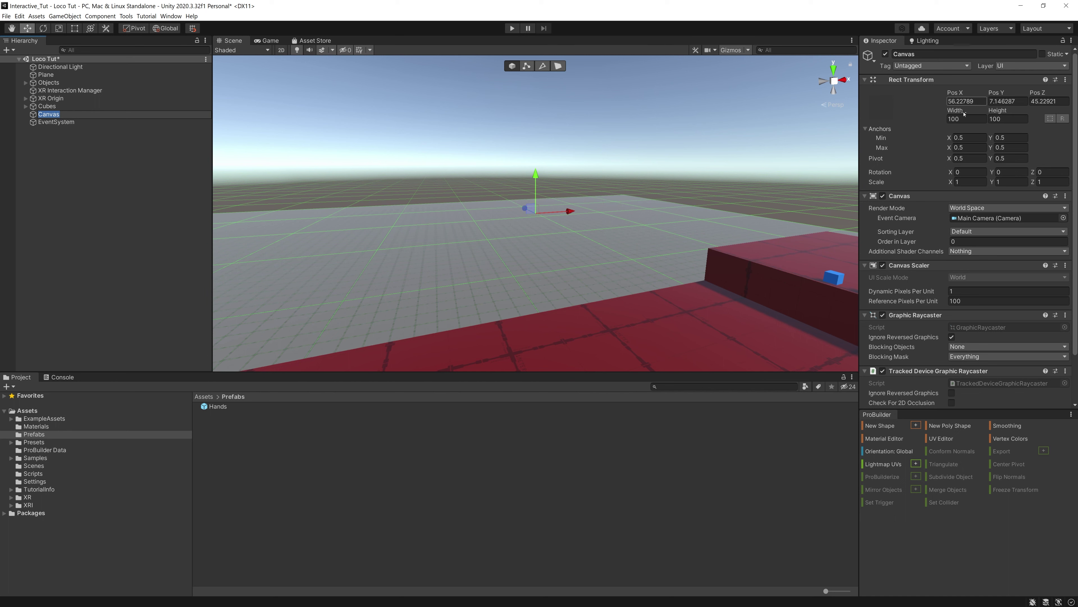
Step: Set the Canvas width and height to 500 and check its outline against the scene
click(969, 121)
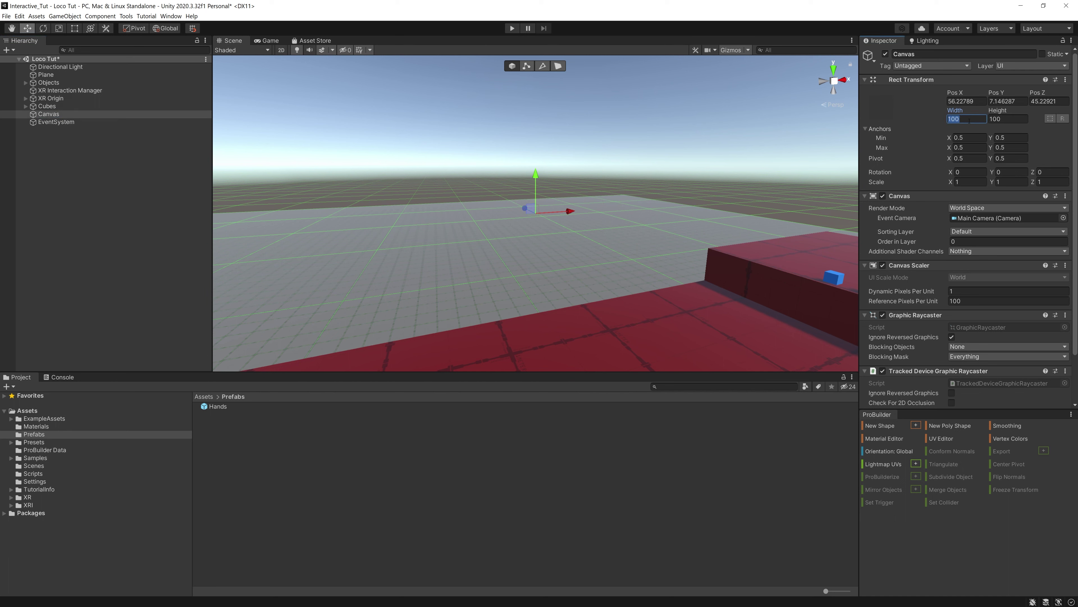
text(500)
key(Tab)
text(500)
scroll(676, 168, down, 5)
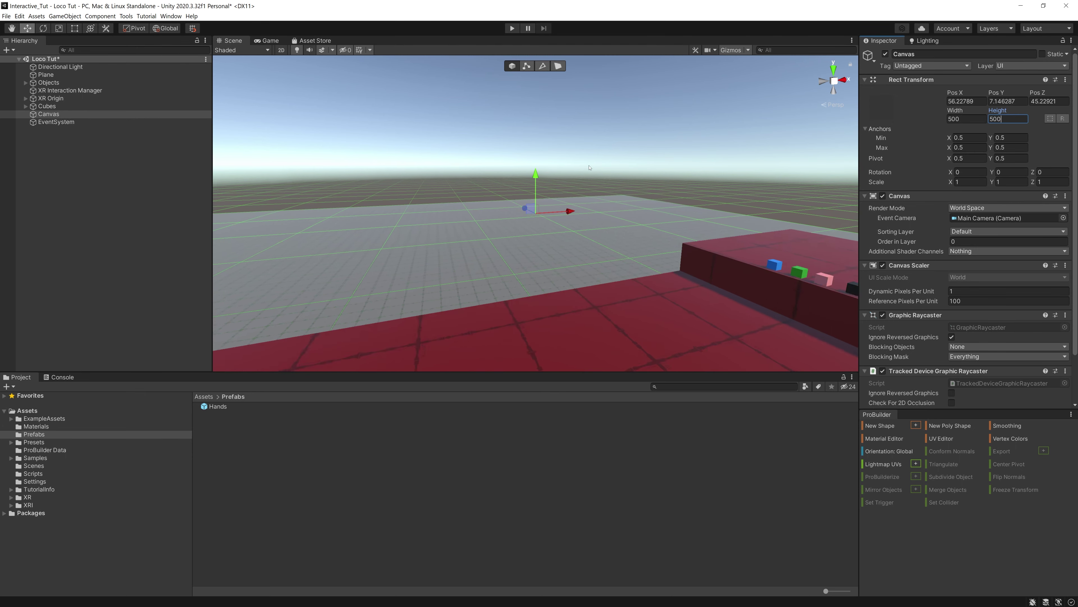
alt+drag(676, 168, 616, 213)
scroll(616, 212, down, 10)
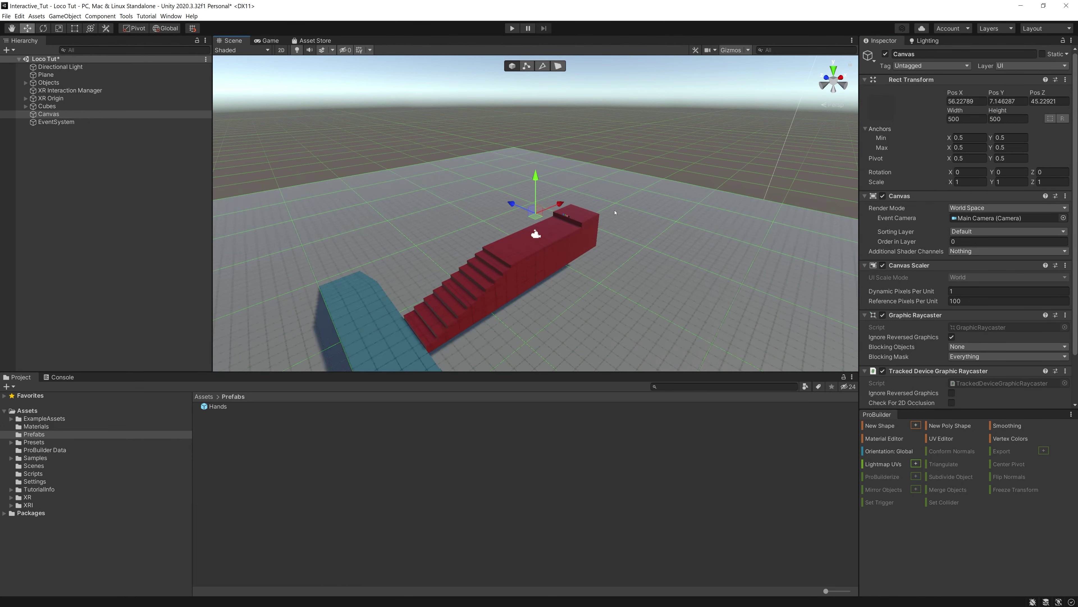
scroll(615, 212, down, 10)
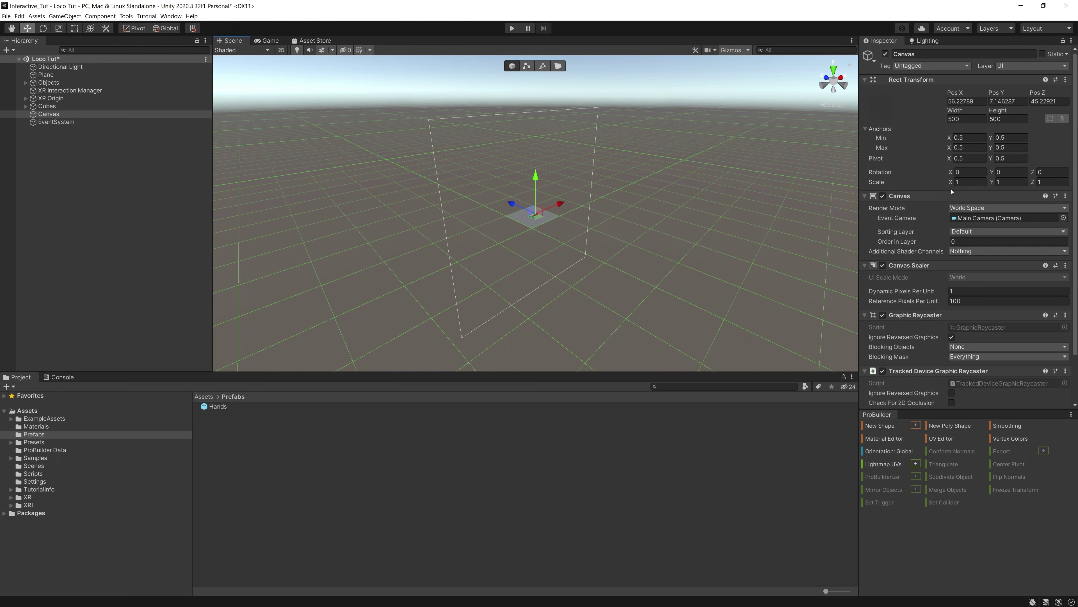
Step: Resize the Canvas to a width of 1920 and a height of 1080
click(961, 119)
double_click(962, 119)
text(1920)
key(Tab)
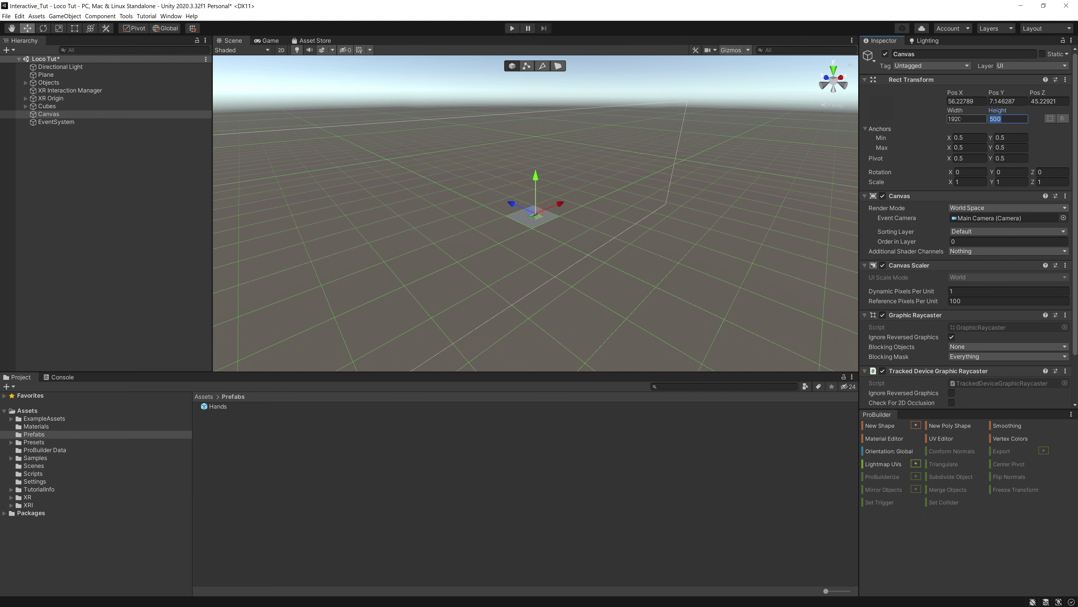
text(1080)
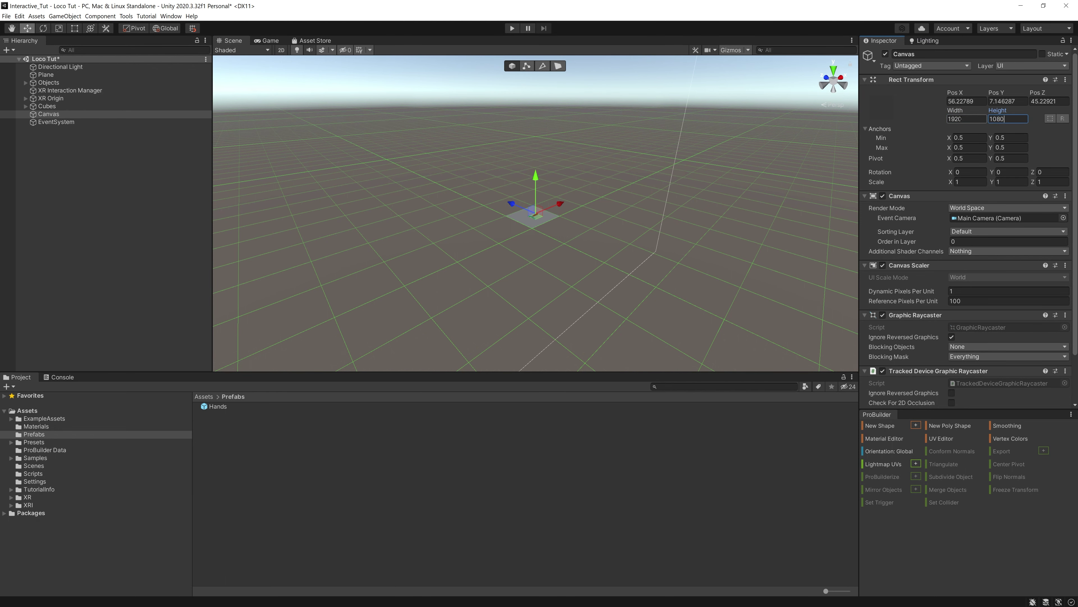
scroll(748, 167, down, 5)
scroll(687, 167, up, 1)
Step: Add a UI Panel as a child of the Canvas and set its image color to red
right_click(82, 115)
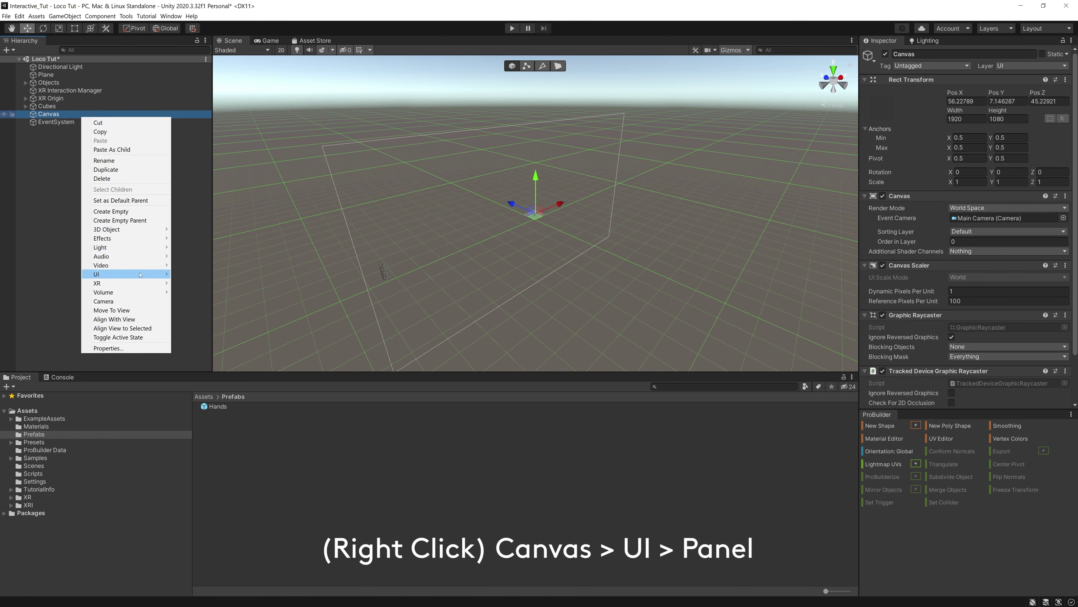
mouse_move(140, 274)
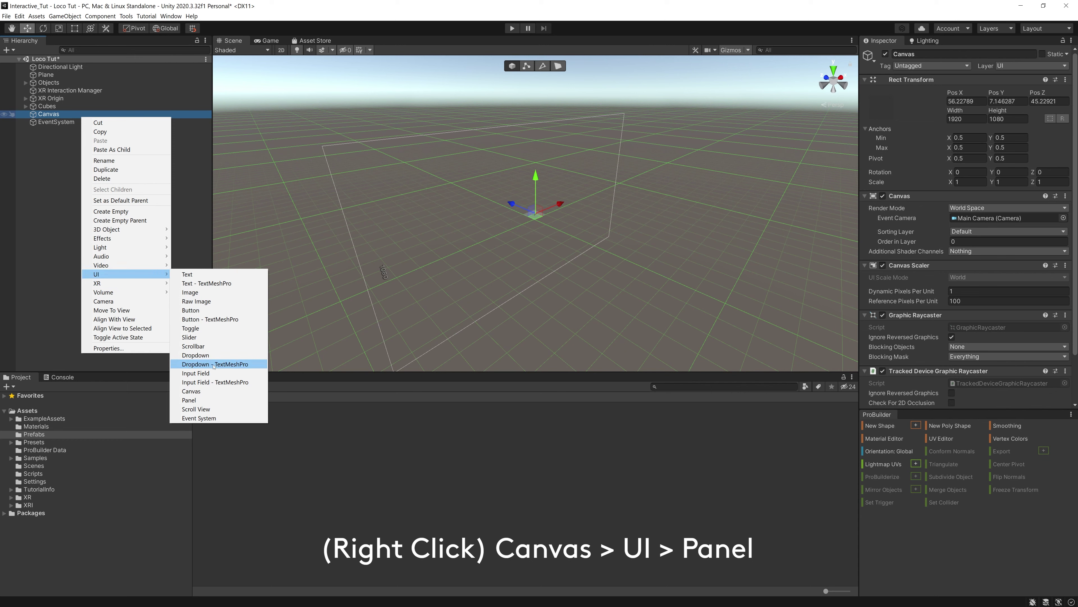
click(189, 399)
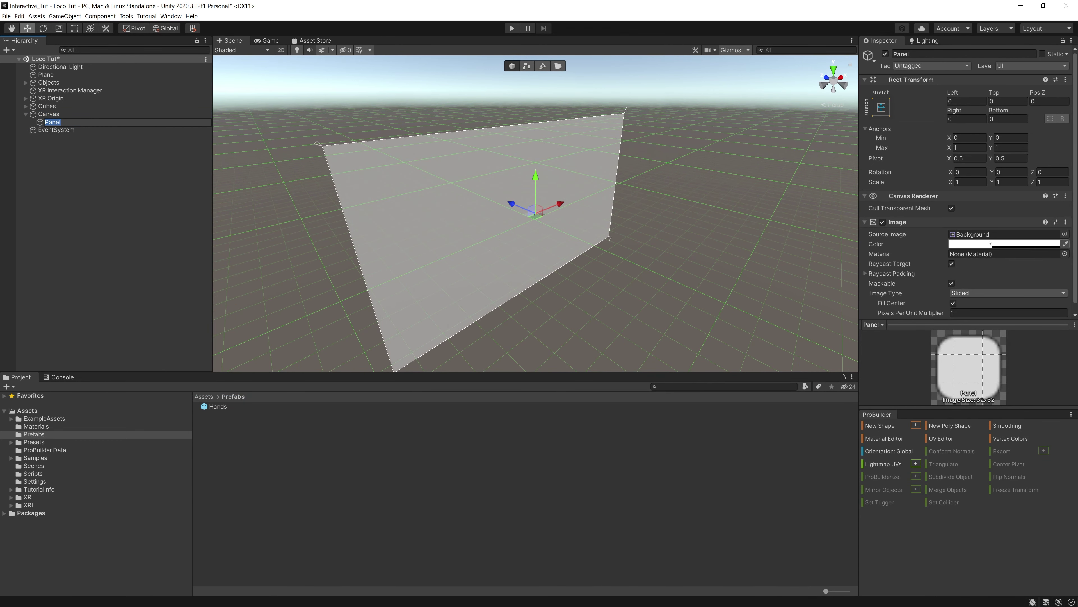
click(979, 244)
drag(1014, 306, 1043, 294)
alt+drag(489, 178, 467, 221)
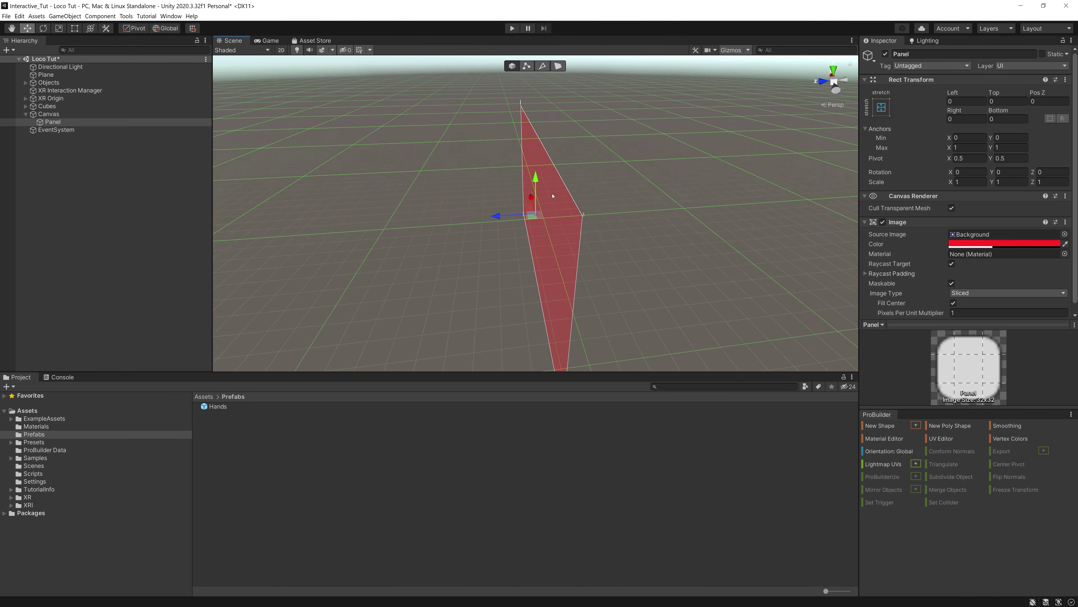
alt+drag(542, 200, 672, 196)
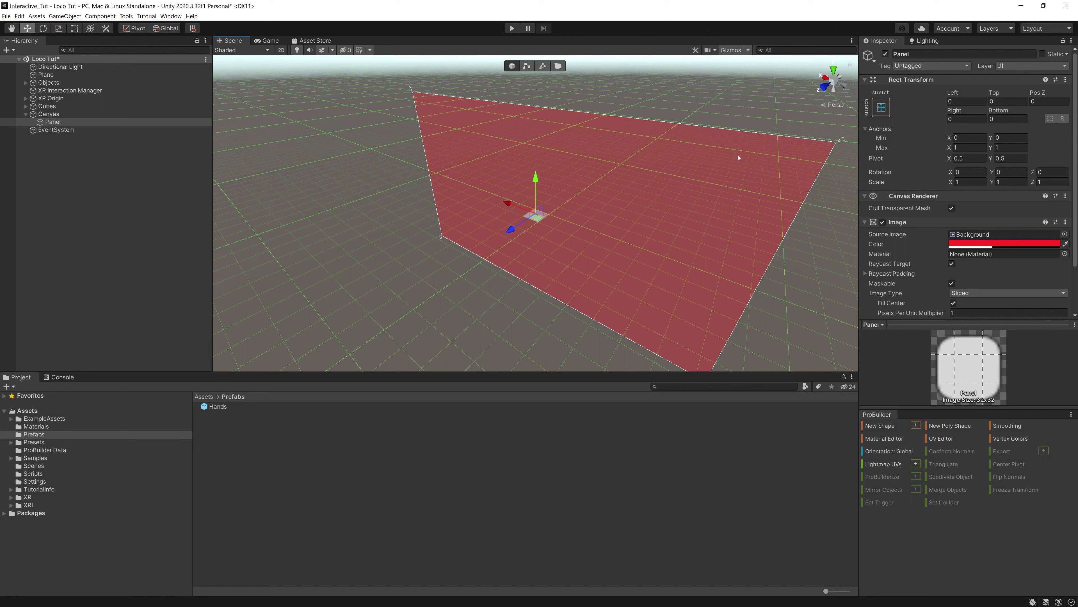
Step: Scale the Canvas to 0.001 on X, Y and Z and move it along the Z axis to about 46.77, beside the platform
click(662, 161)
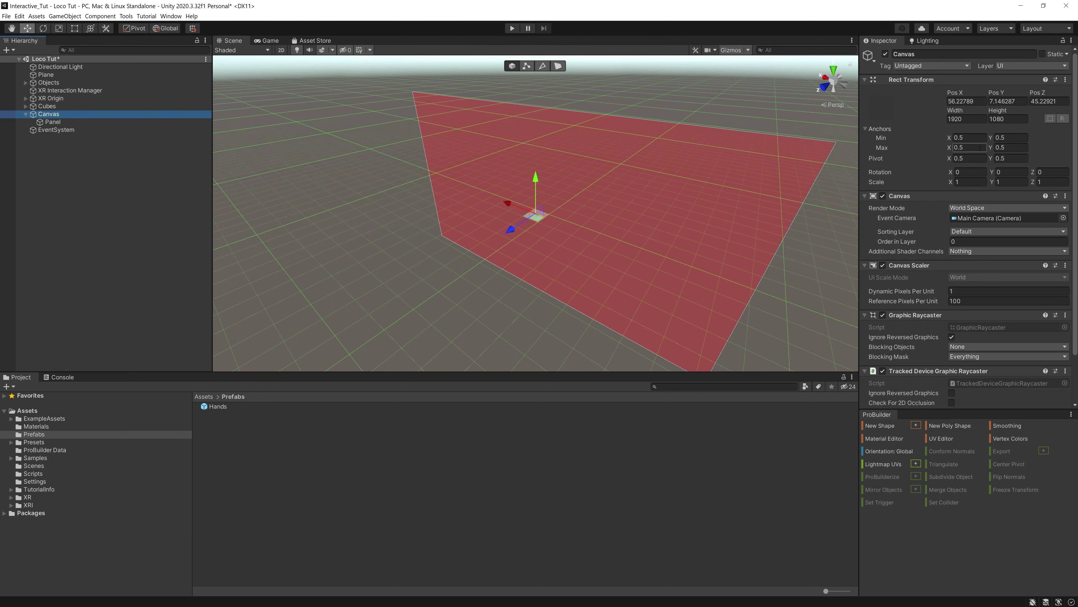
click(974, 180)
key(BackSpace)
text(.001)
key(Tab)
text(.001)
key(Tab)
text(0.001)
key(Return)
key(f)
alt+drag(583, 165, 736, 280)
drag(501, 210, 346, 198)
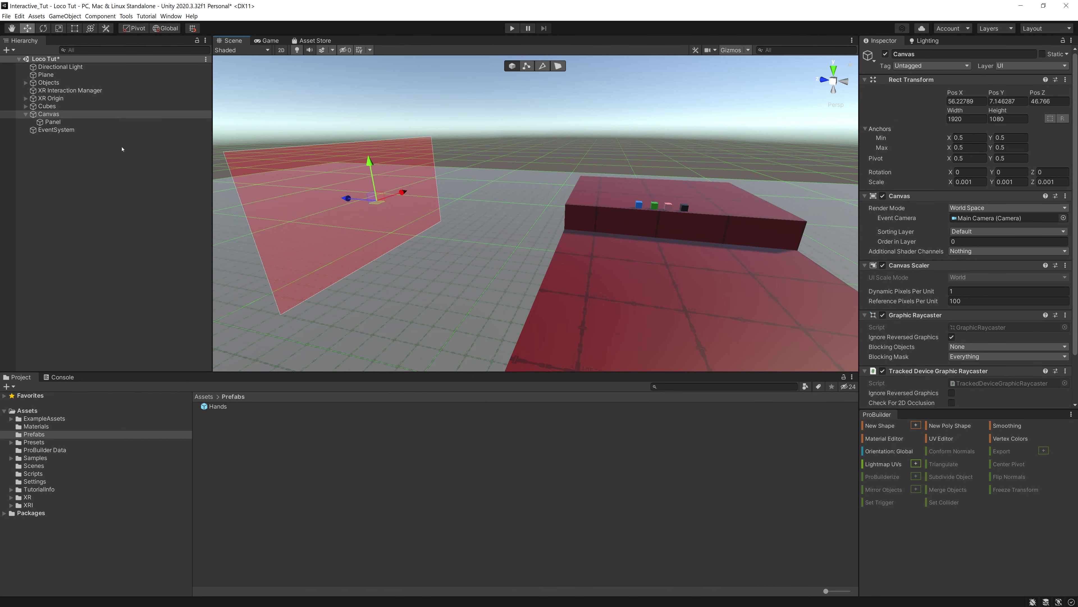
Step: Add a standard UI Button as a child of the Canvas
right_click(74, 114)
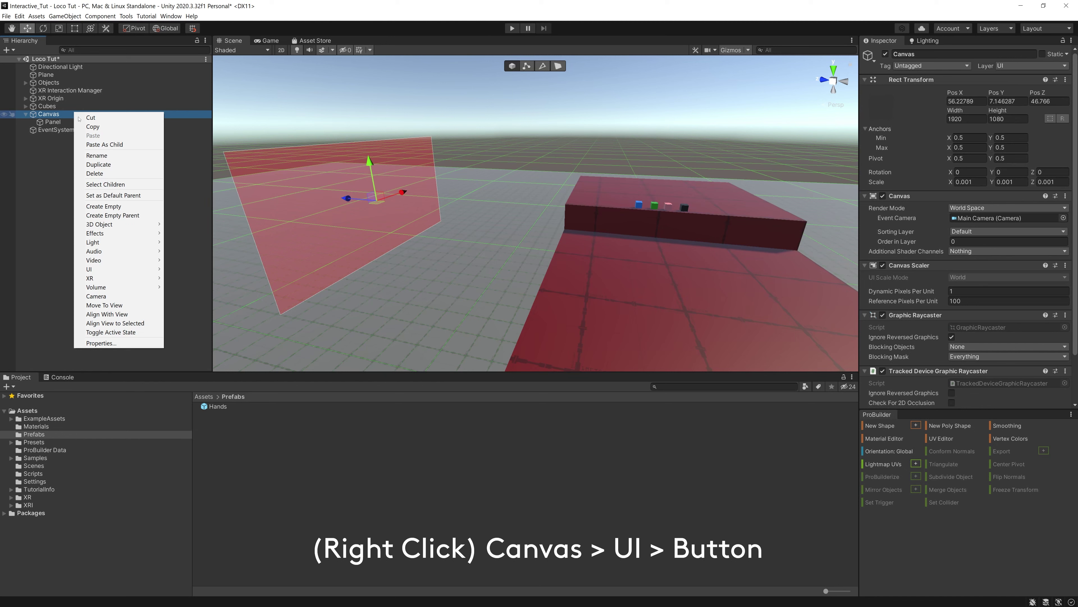
mouse_move(140, 267)
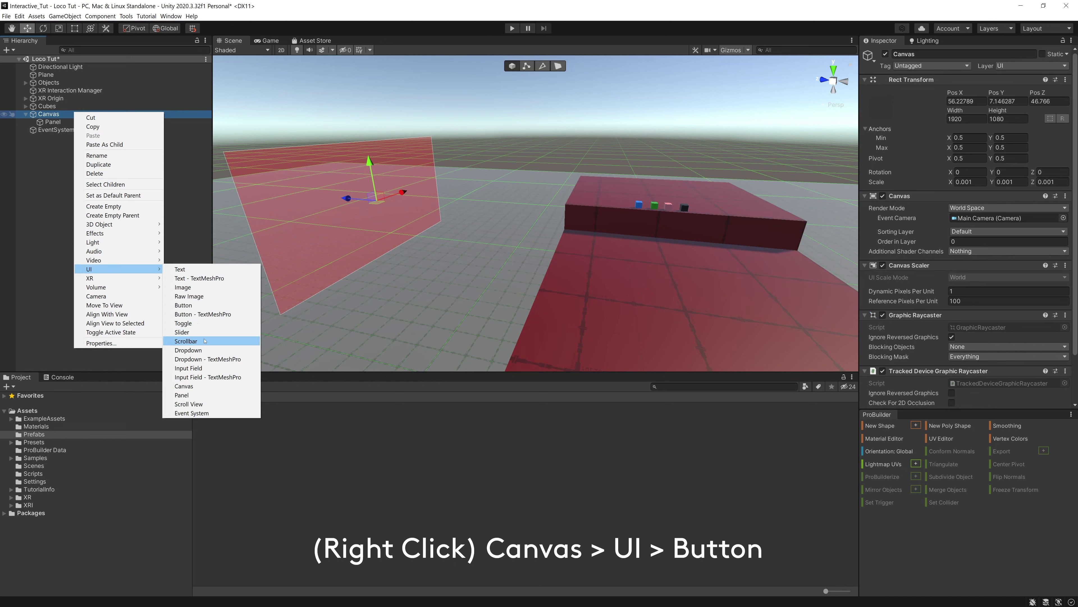
click(206, 305)
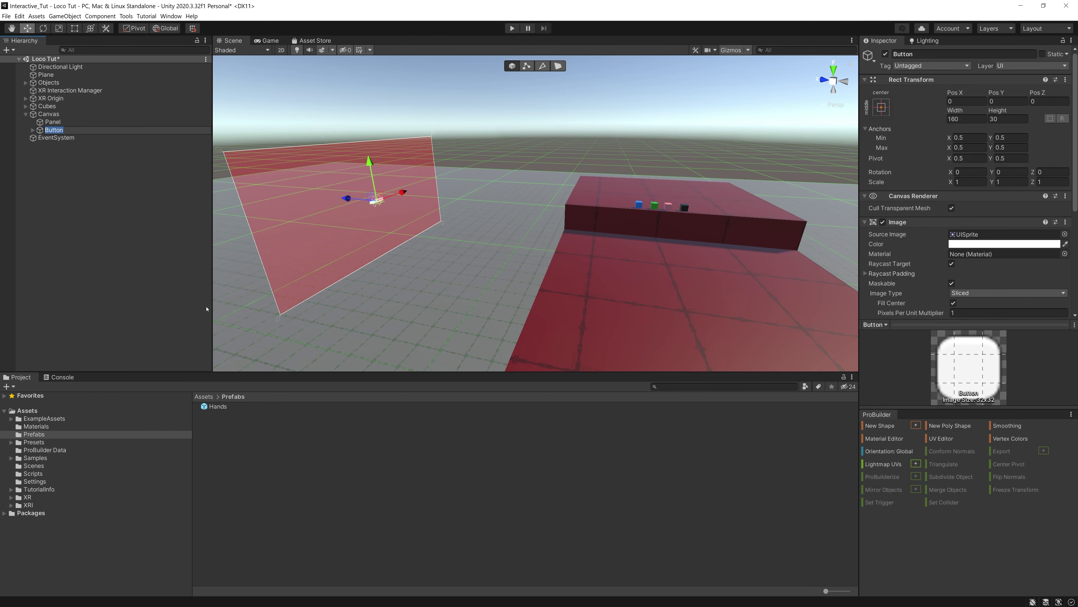
Step: Scale the Button to 5 on X, Y and Z so it is larger on the Canvas
key(alt)
right_drag(472, 193, 625, 185)
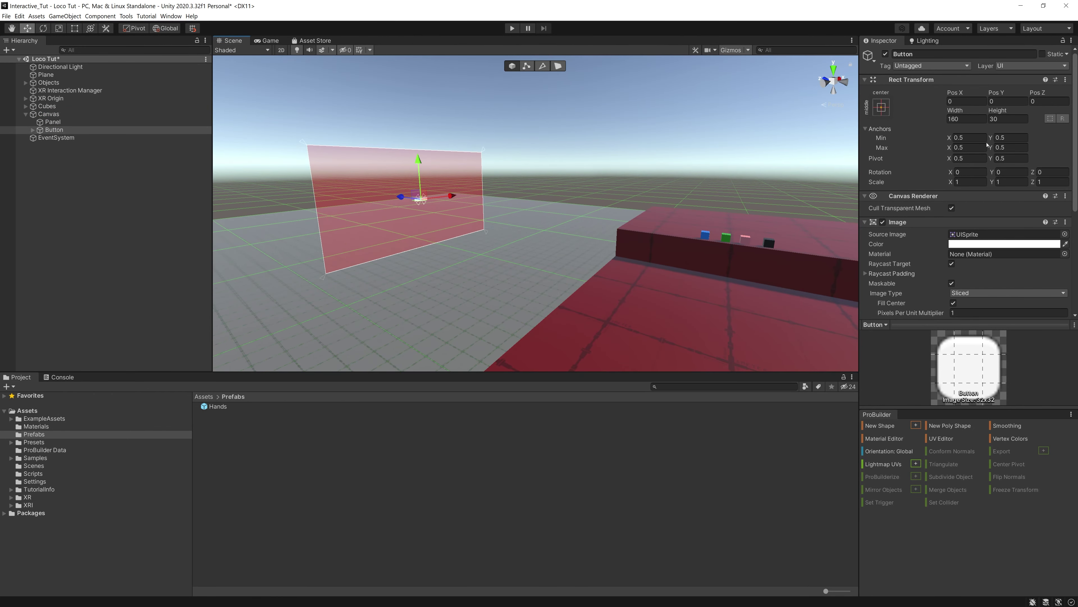
click(968, 185)
text(5)
key(Tab)
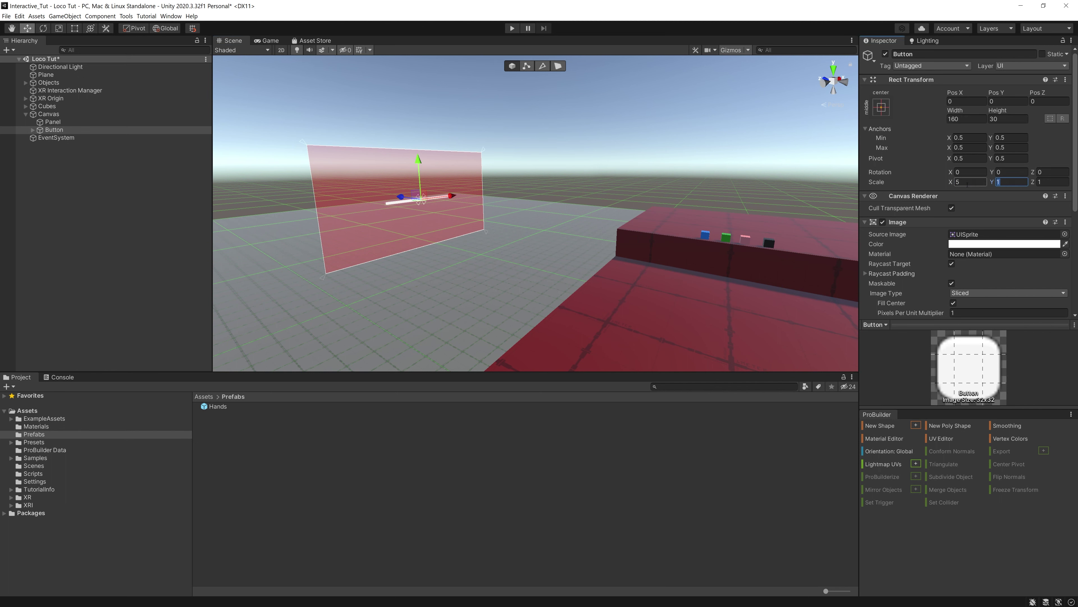
text(5)
key(Tab)
text(5)
key(Return)
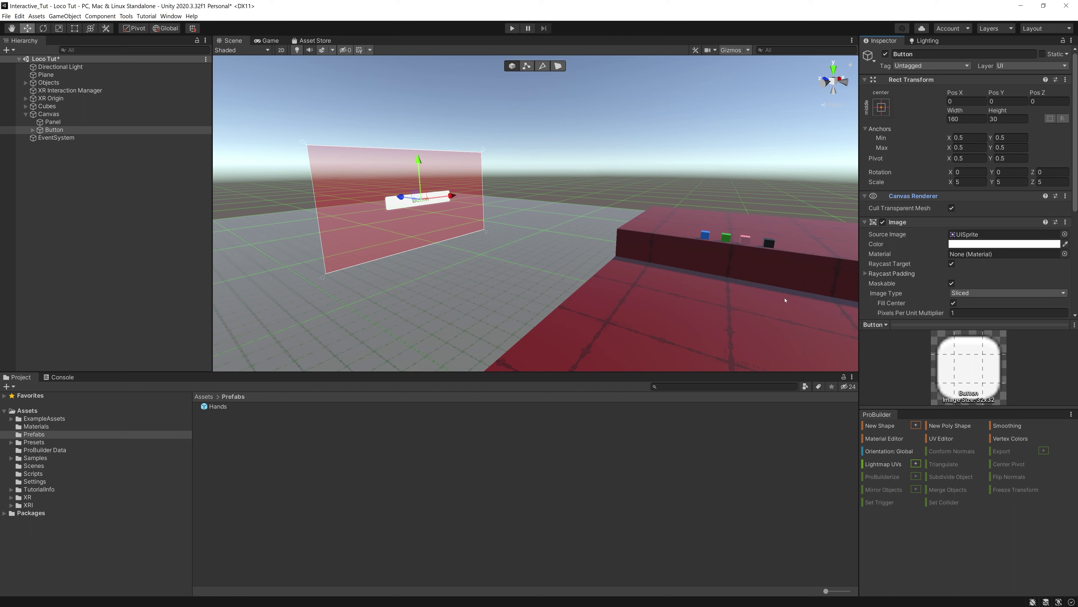
Step: Review the Canvas object's Render Mode options, keeping World Space, and collapse its Canvas Scaler and Canvas components
right_drag(394, 177, 340, 212)
click(48, 114)
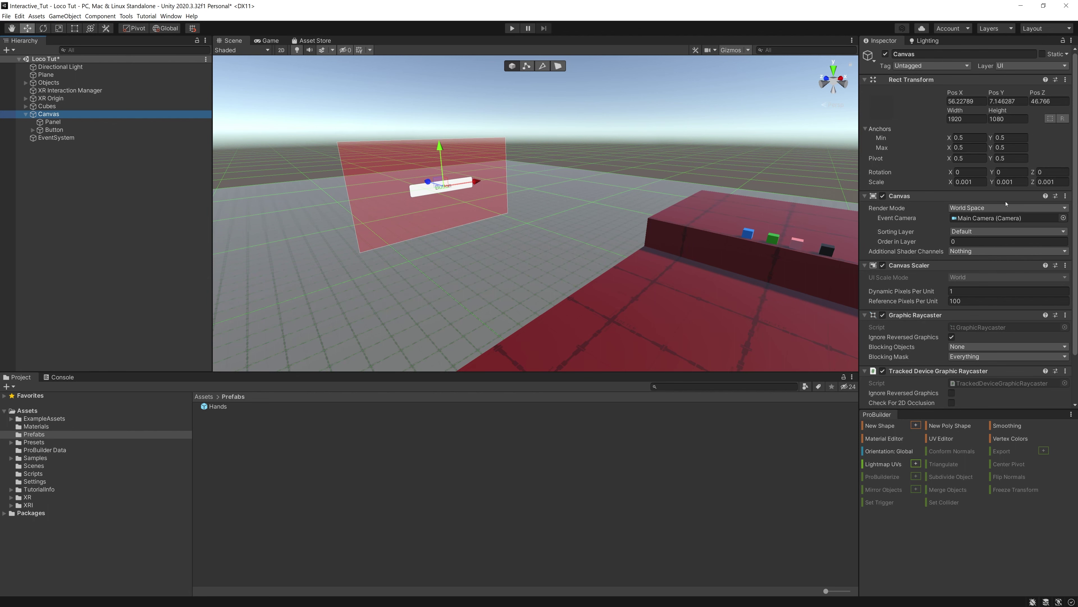
scroll(1027, 251, down, 3)
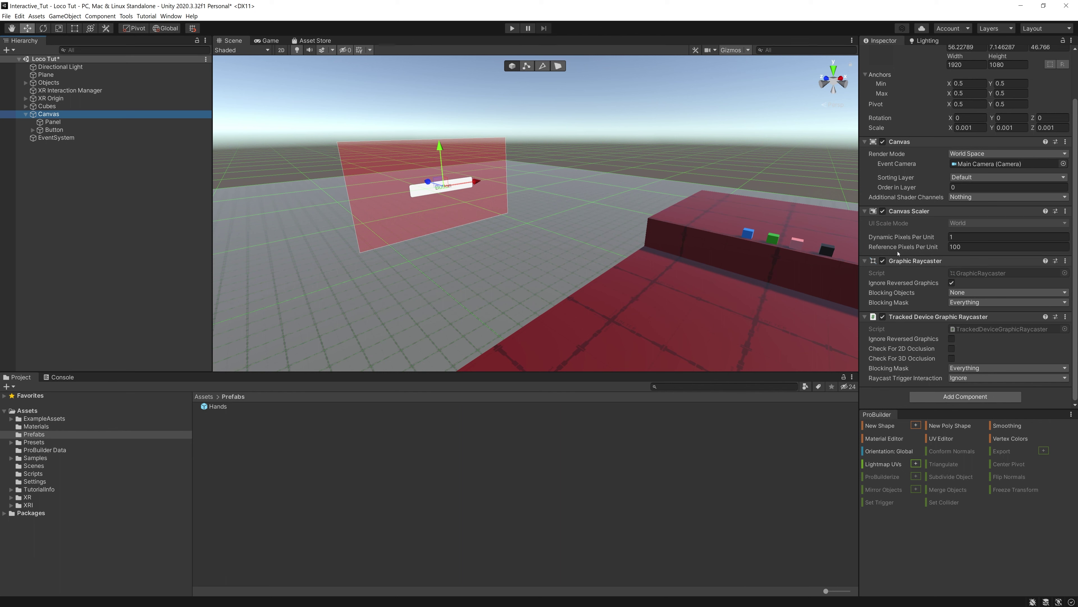
click(866, 211)
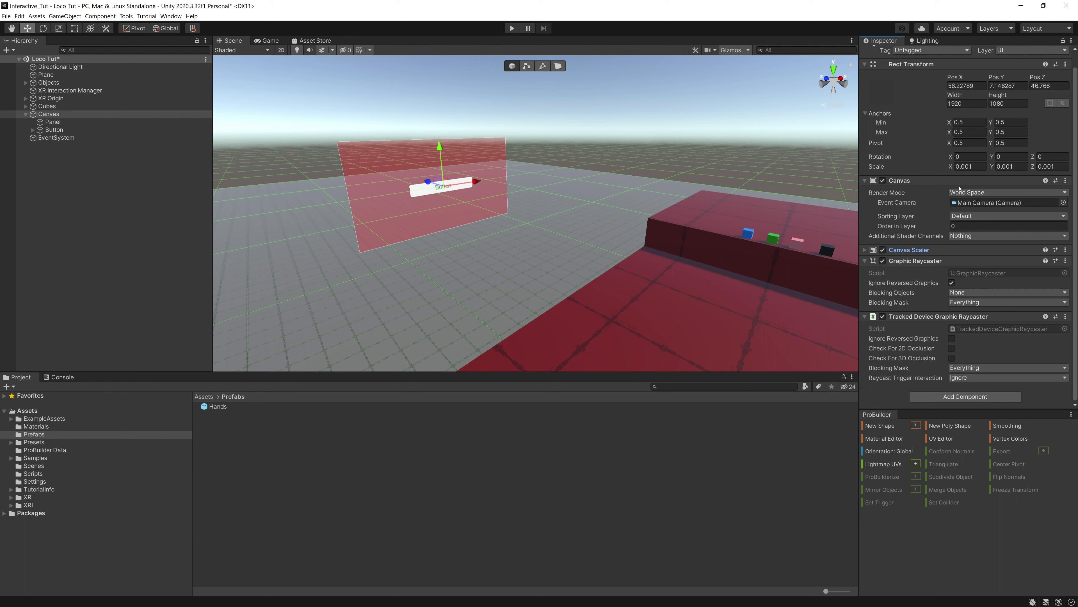
click(966, 194)
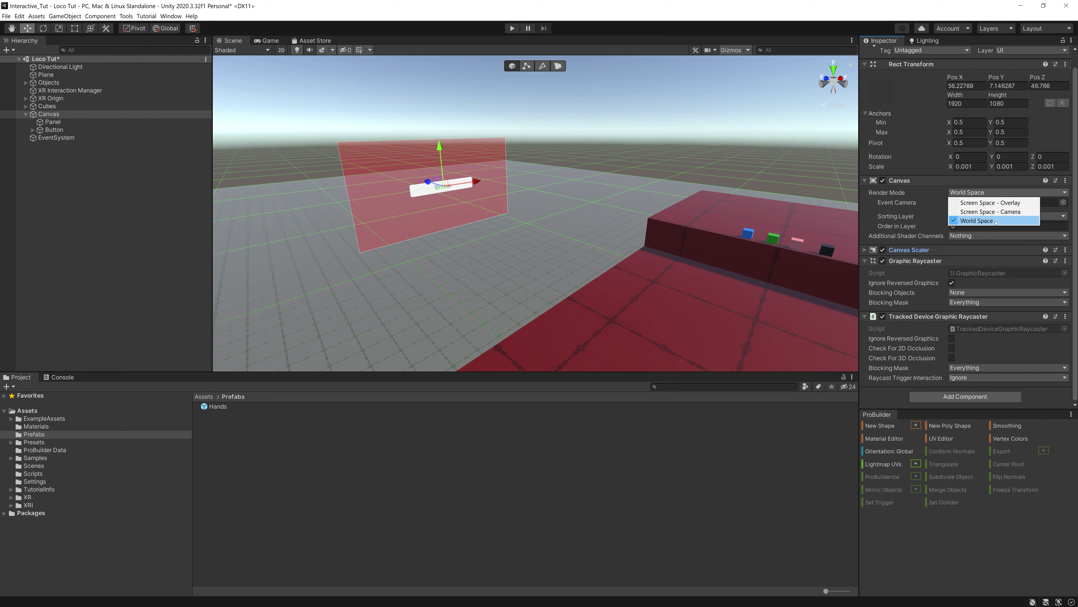
click(870, 209)
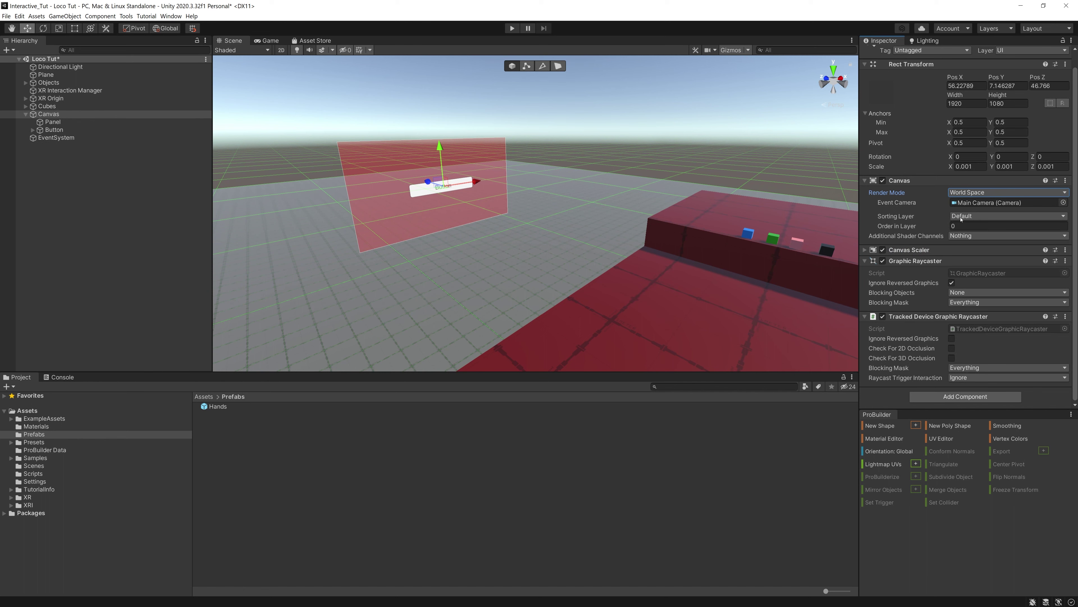
click(869, 181)
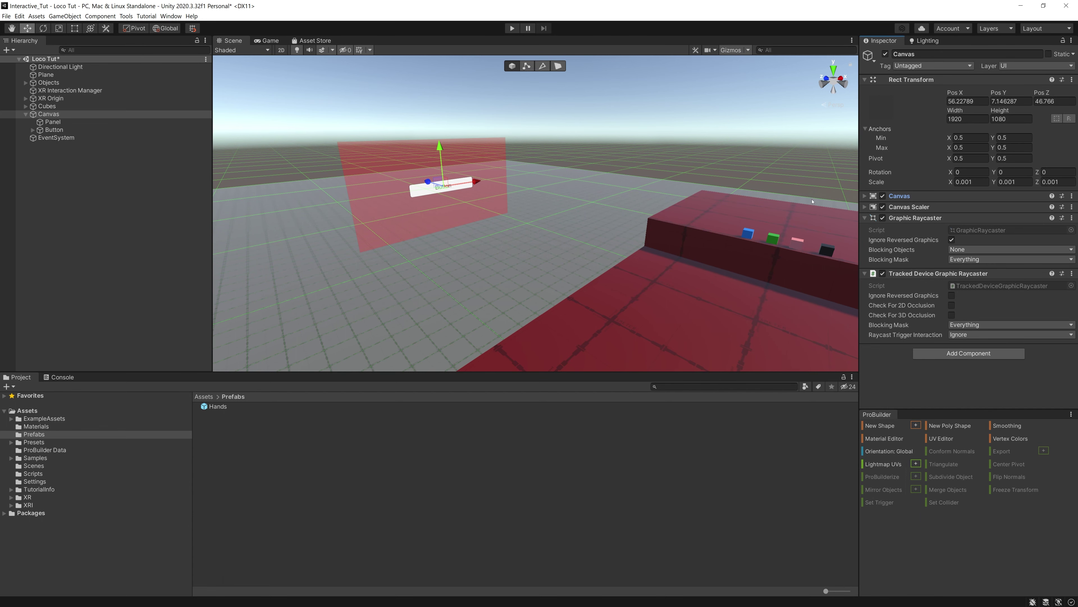
Step: Run the scene in Play mode to test the world-space Canvas and its button in VR
click(511, 29)
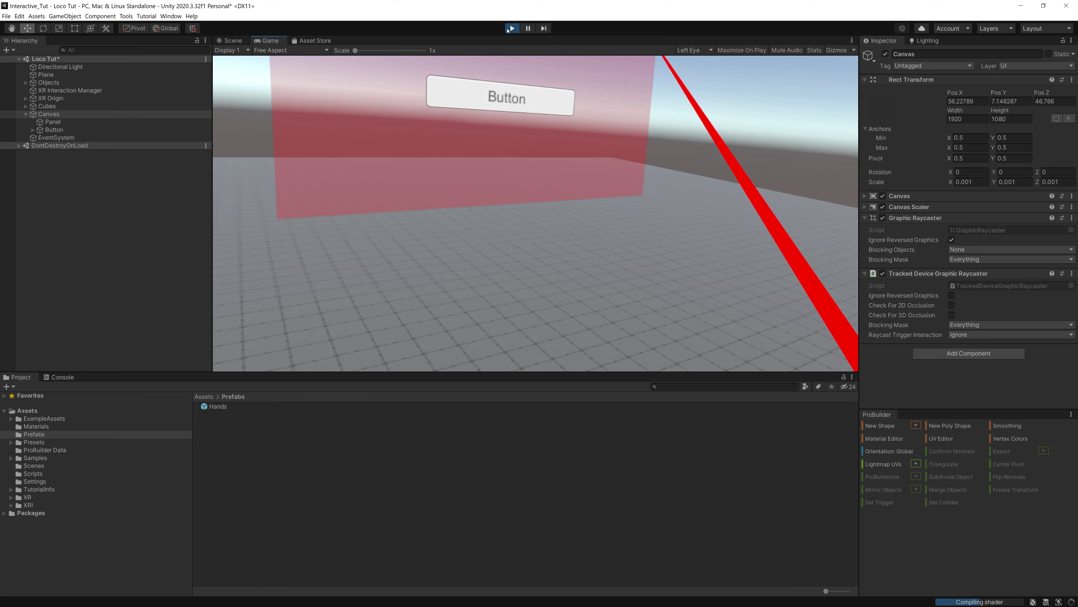